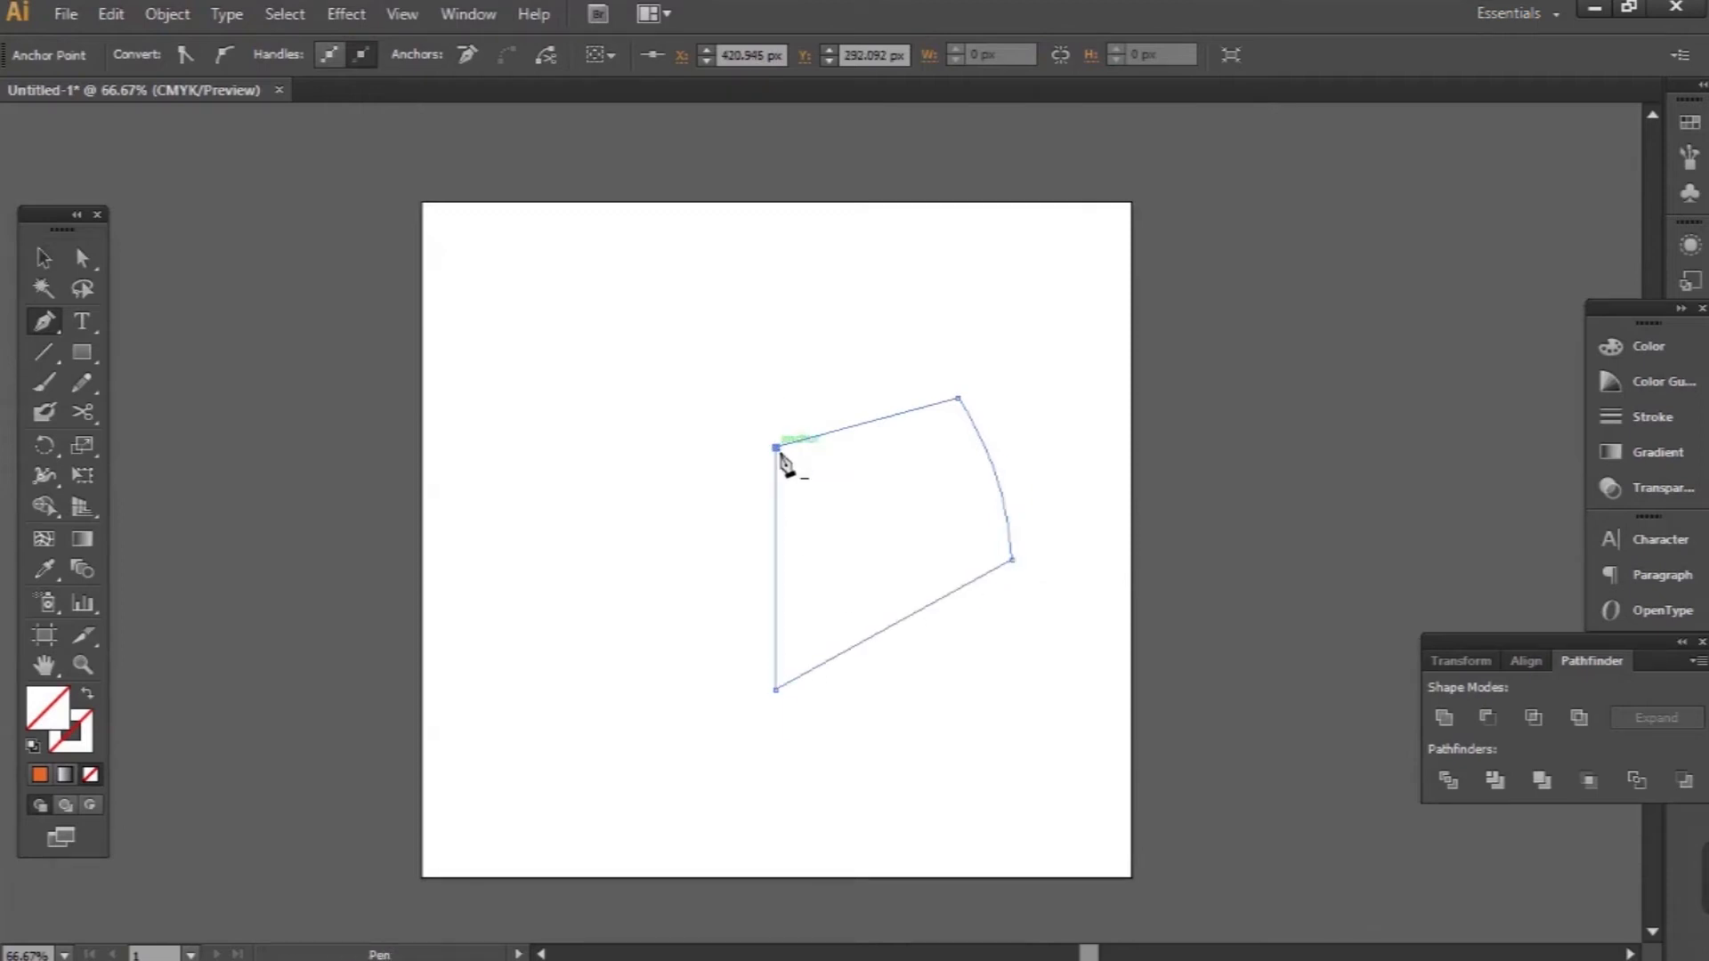
# Fill the closed half-face outline with orange
pyautogui.press('v')
pyautogui.click(39, 775)
pyautogui.click(917, 676)
# Draw an angular muzzle shape below the half face with the Pen tool and fill it with the face's orange
pyautogui.press('p')
pyautogui.press('/')
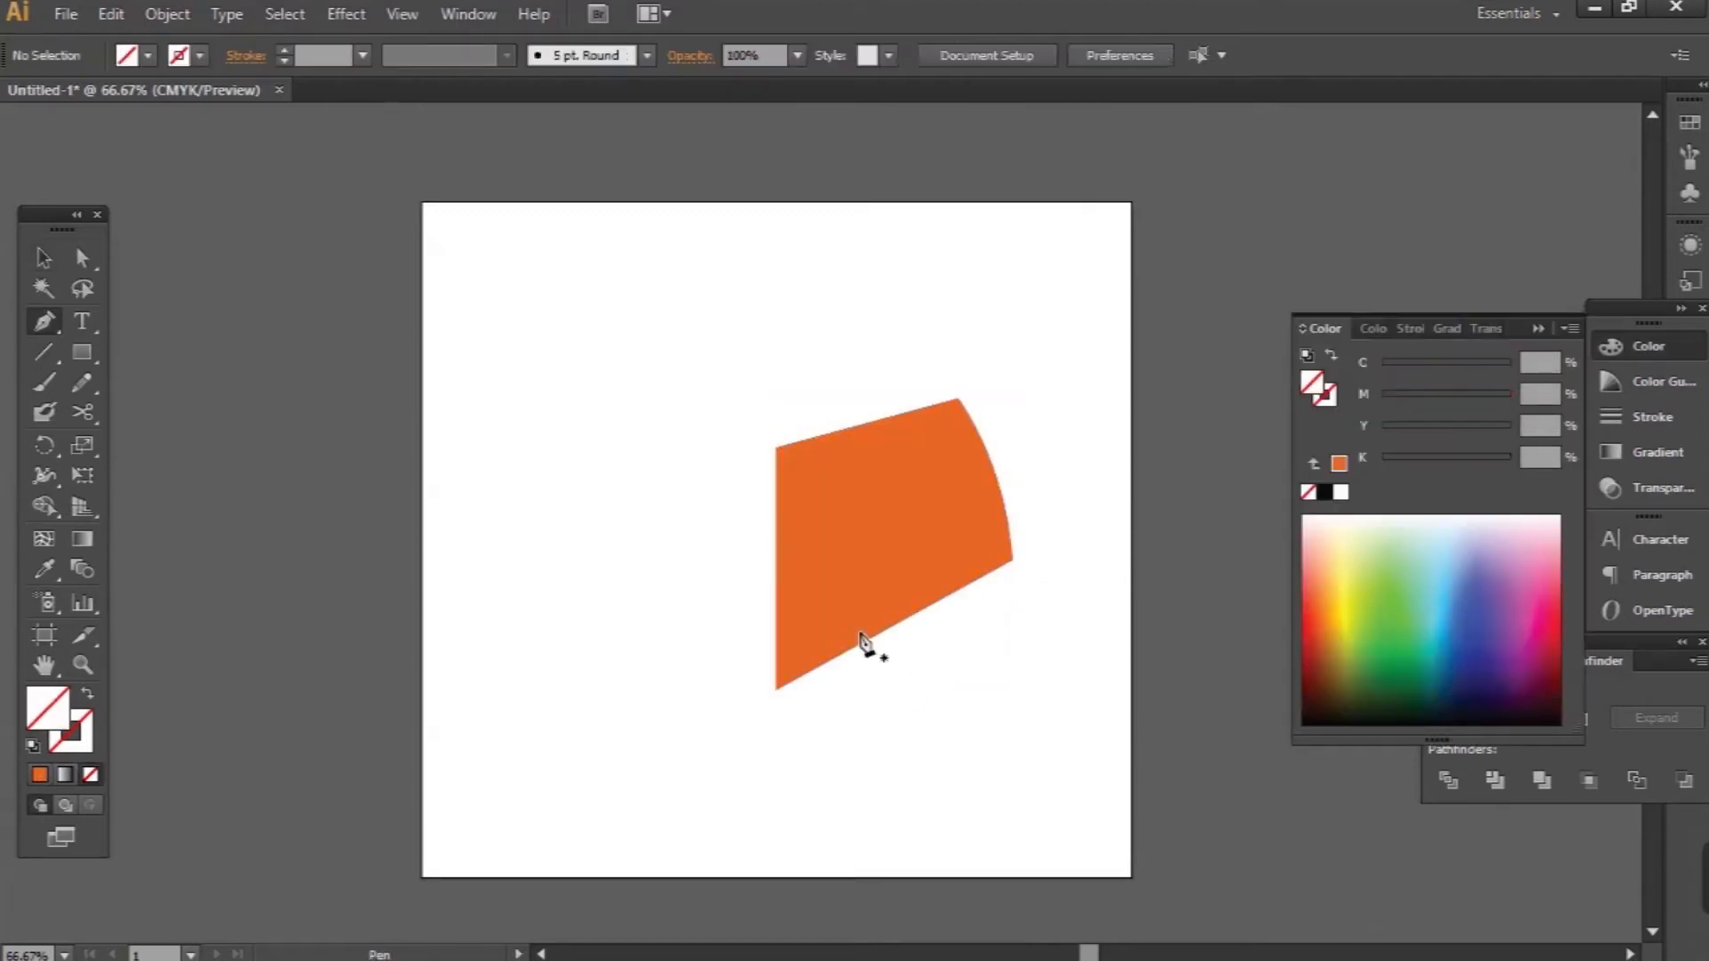
pyautogui.click(857, 629)
pyautogui.click(894, 700)
pyautogui.click(847, 765)
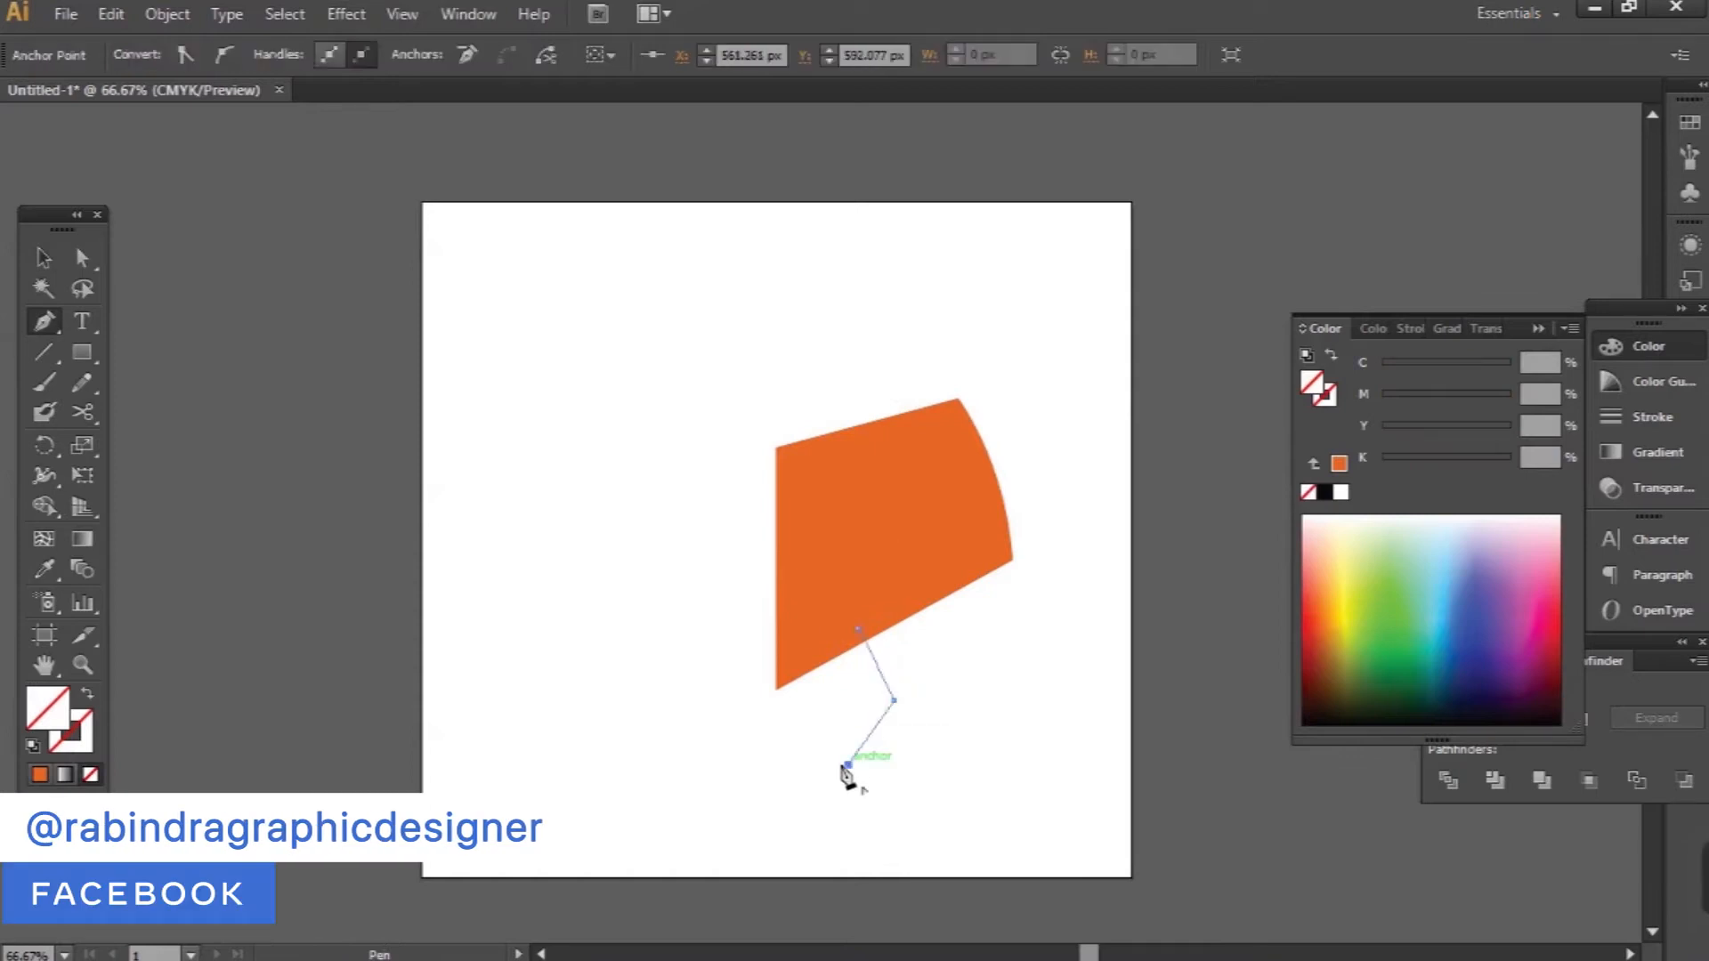
pyautogui.click(776, 765)
pyautogui.click(776, 668)
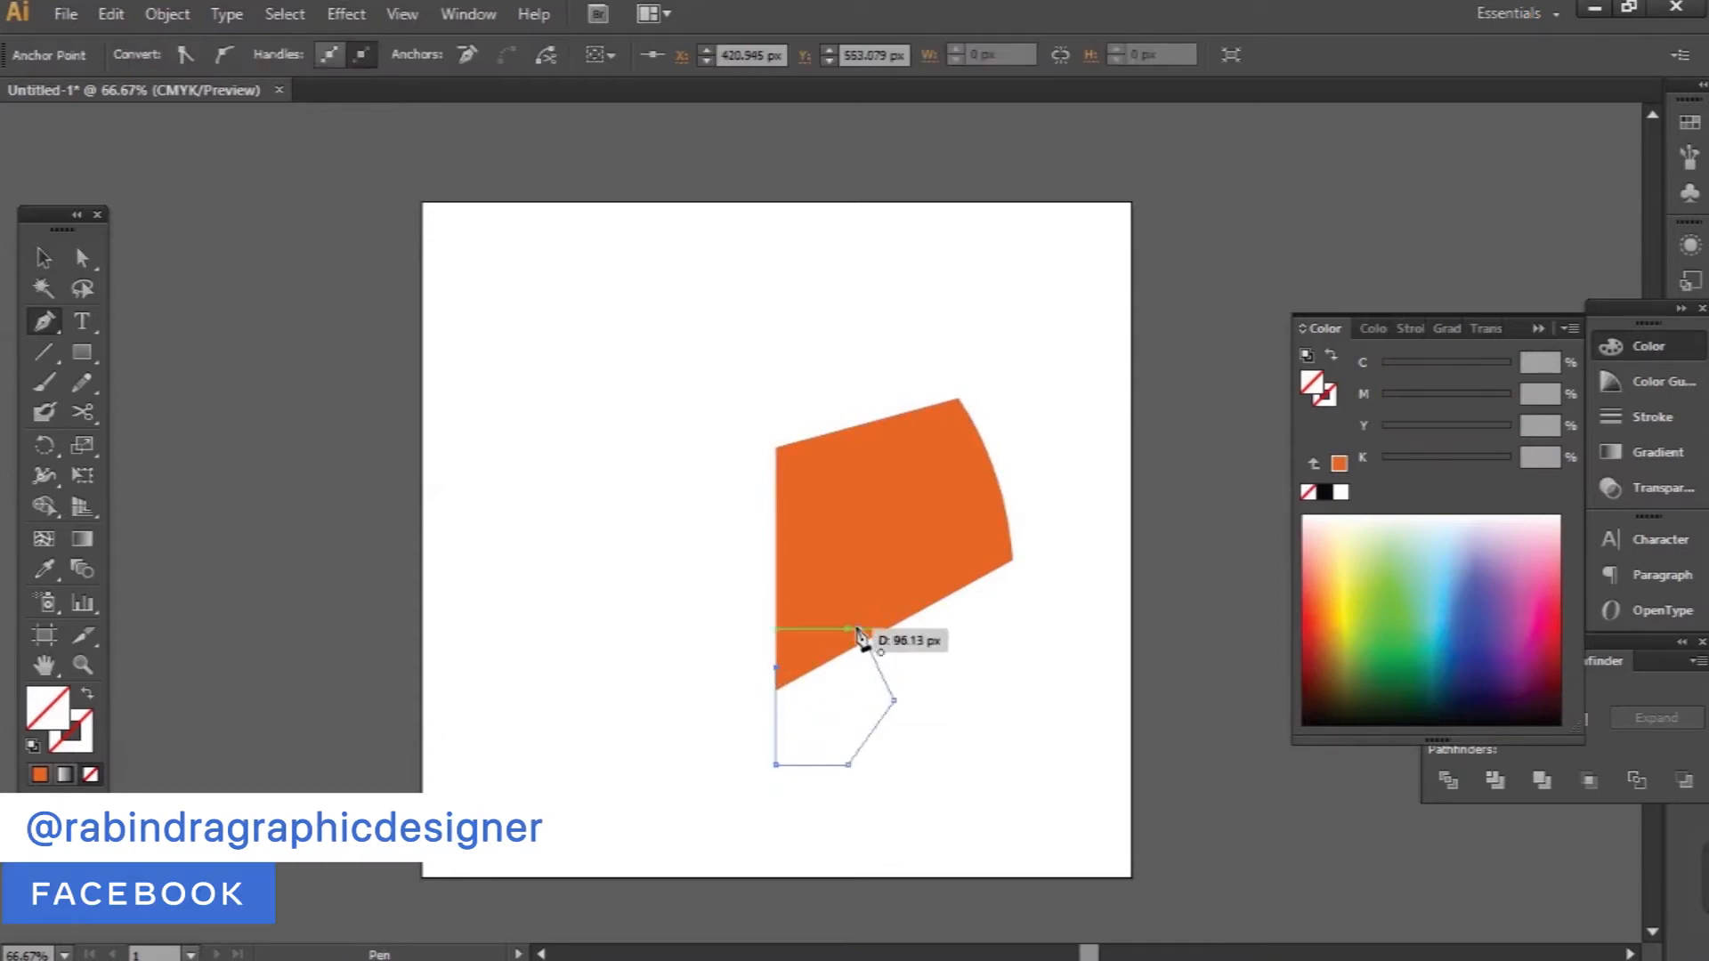
pyautogui.click(890, 572)
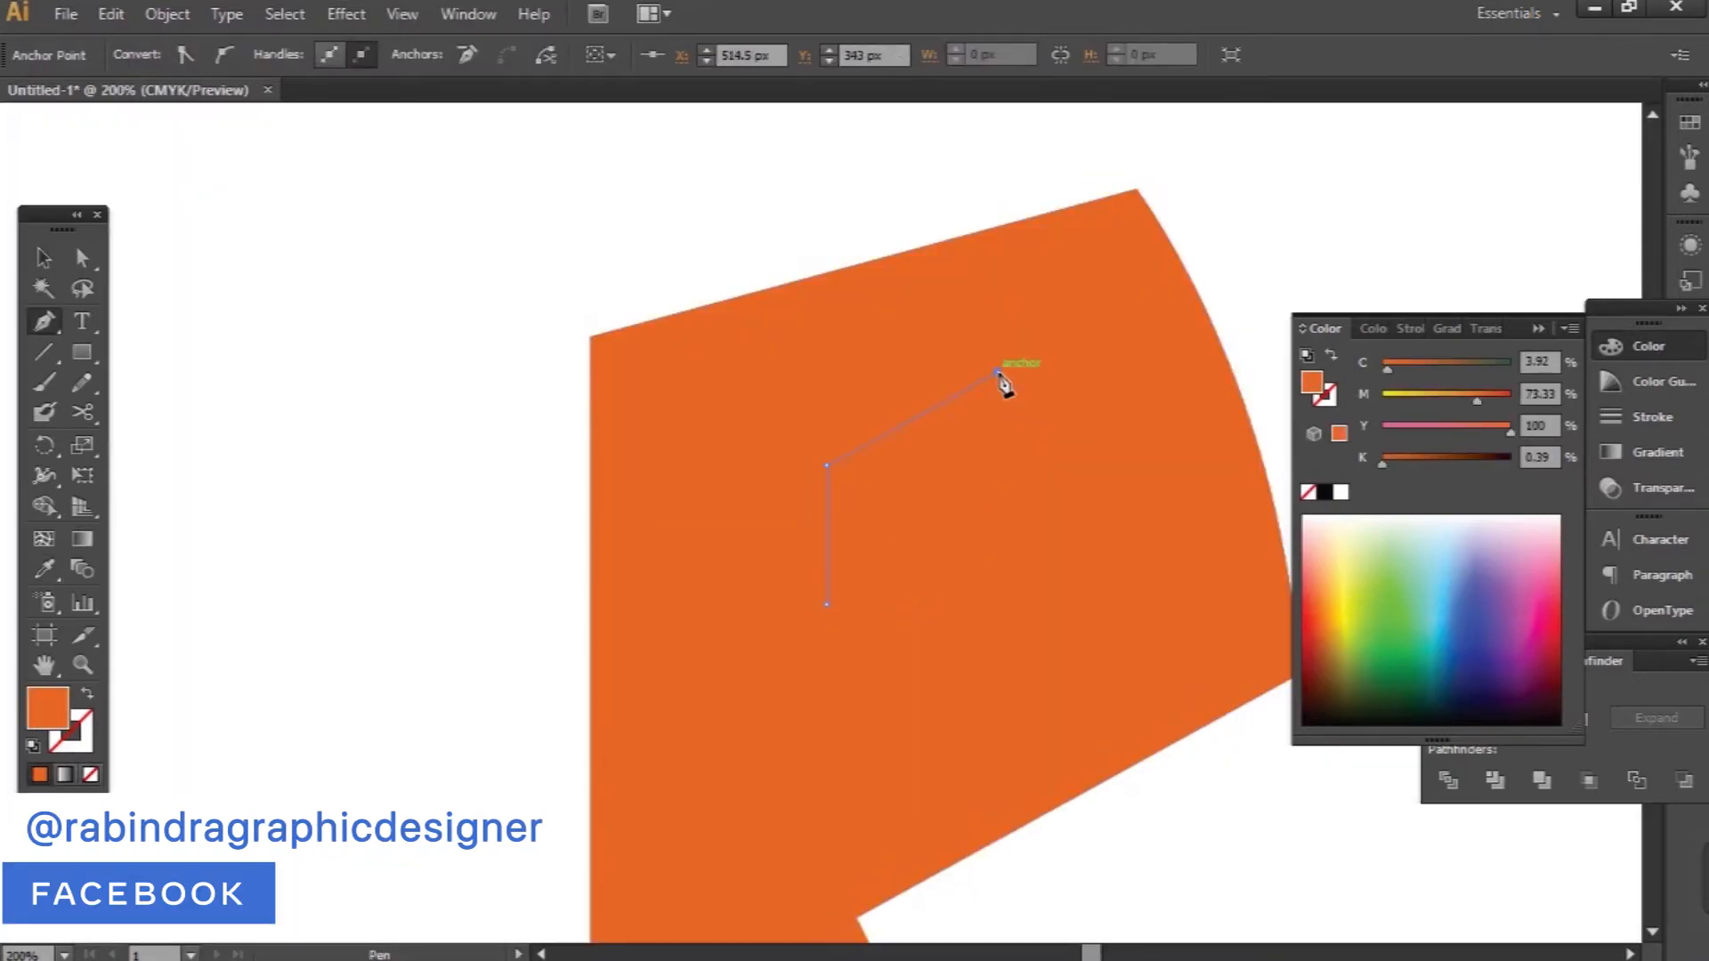
# Complete the slanted eye outline on the half face and fill it with black
pyautogui.click(1031, 489)
pyautogui.click(848, 549)
pyautogui.click(827, 605)
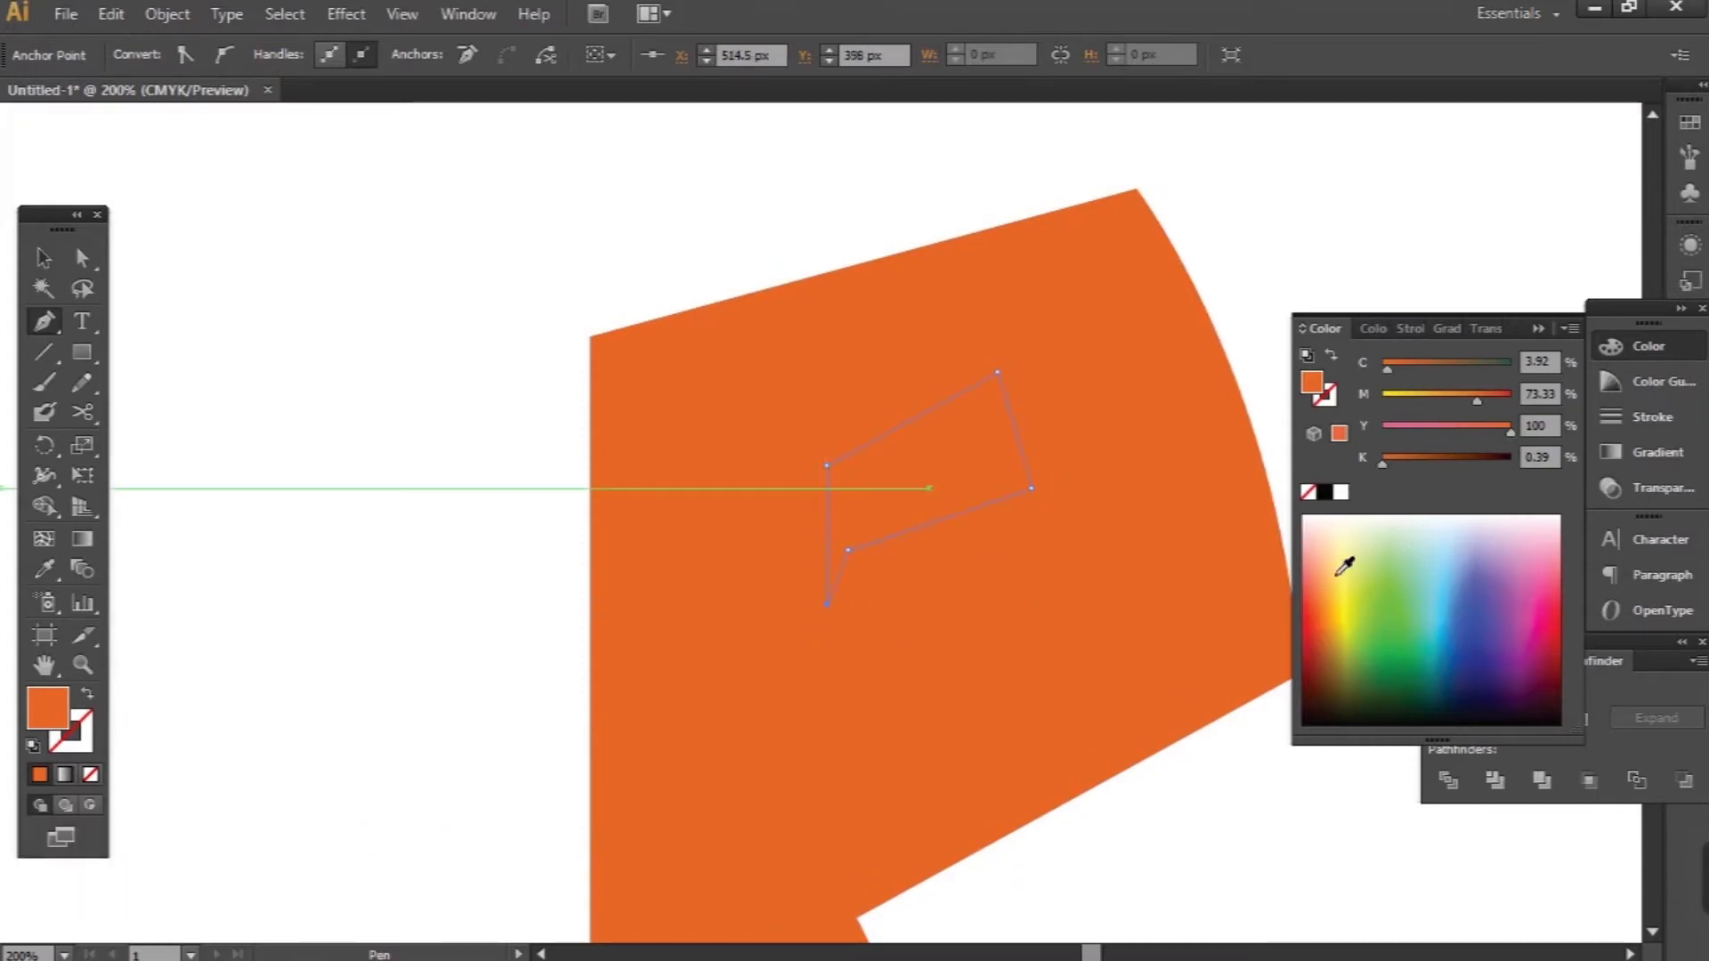
pyautogui.click(1325, 492)
# Draw half of the nose at the top of the muzzle along the centre edge and fill it with the eye's black
pyautogui.click(727, 574)
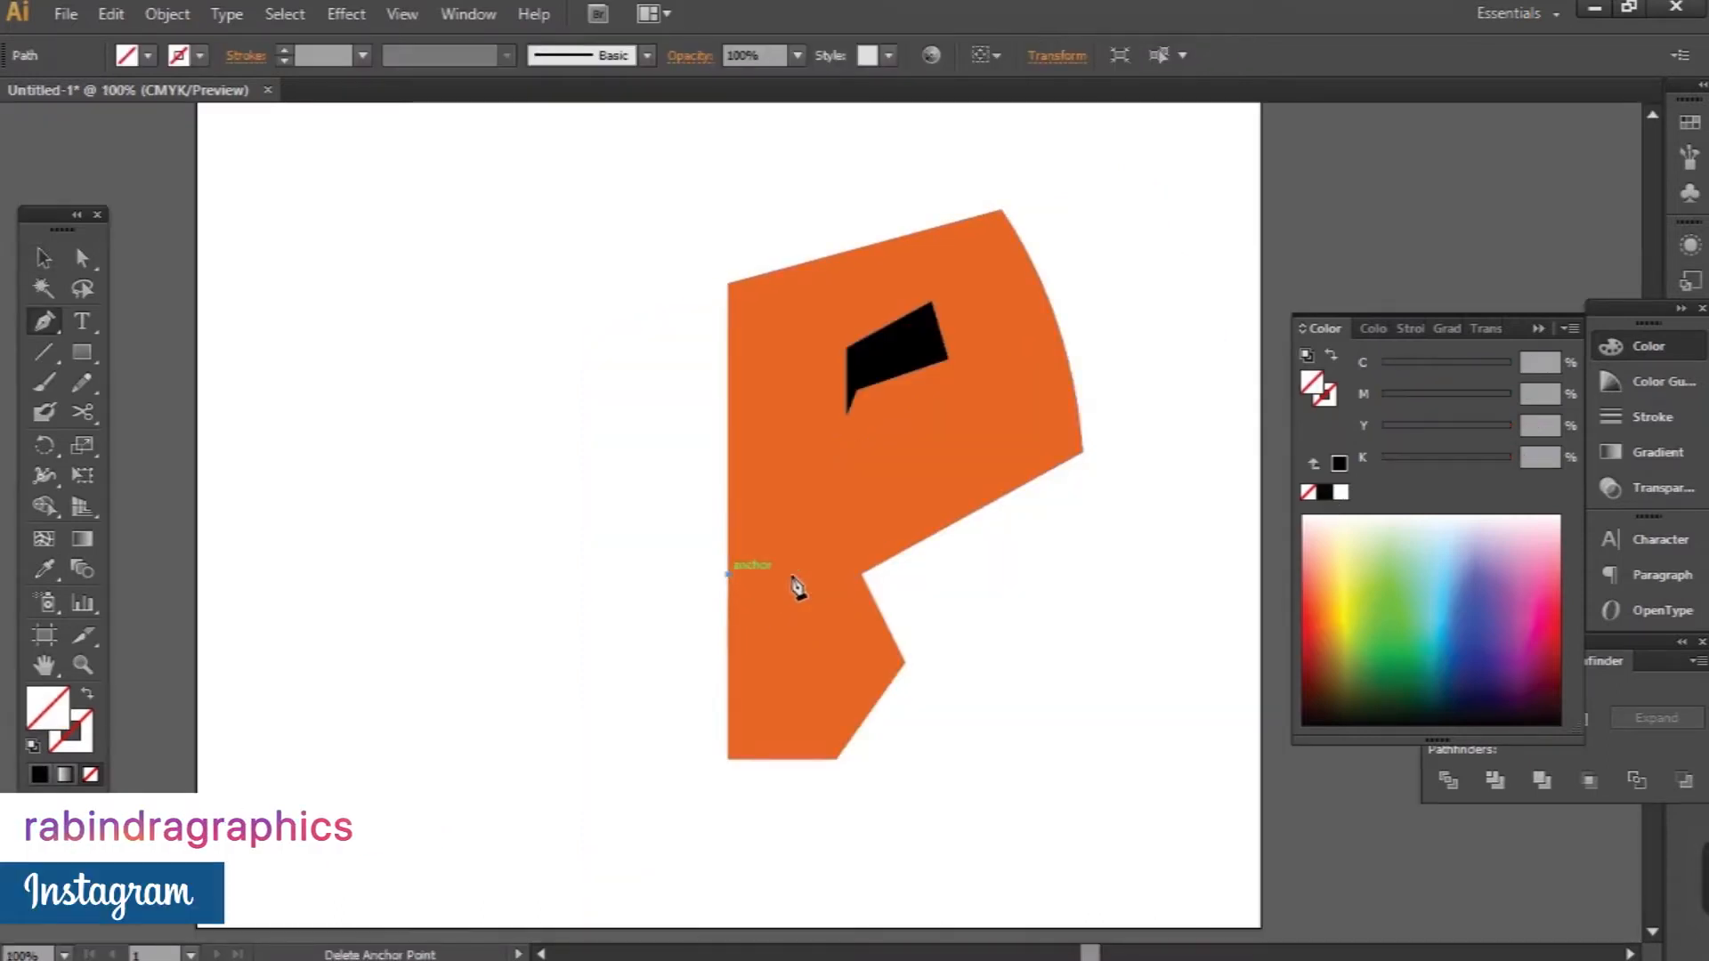
pyautogui.click(821, 574)
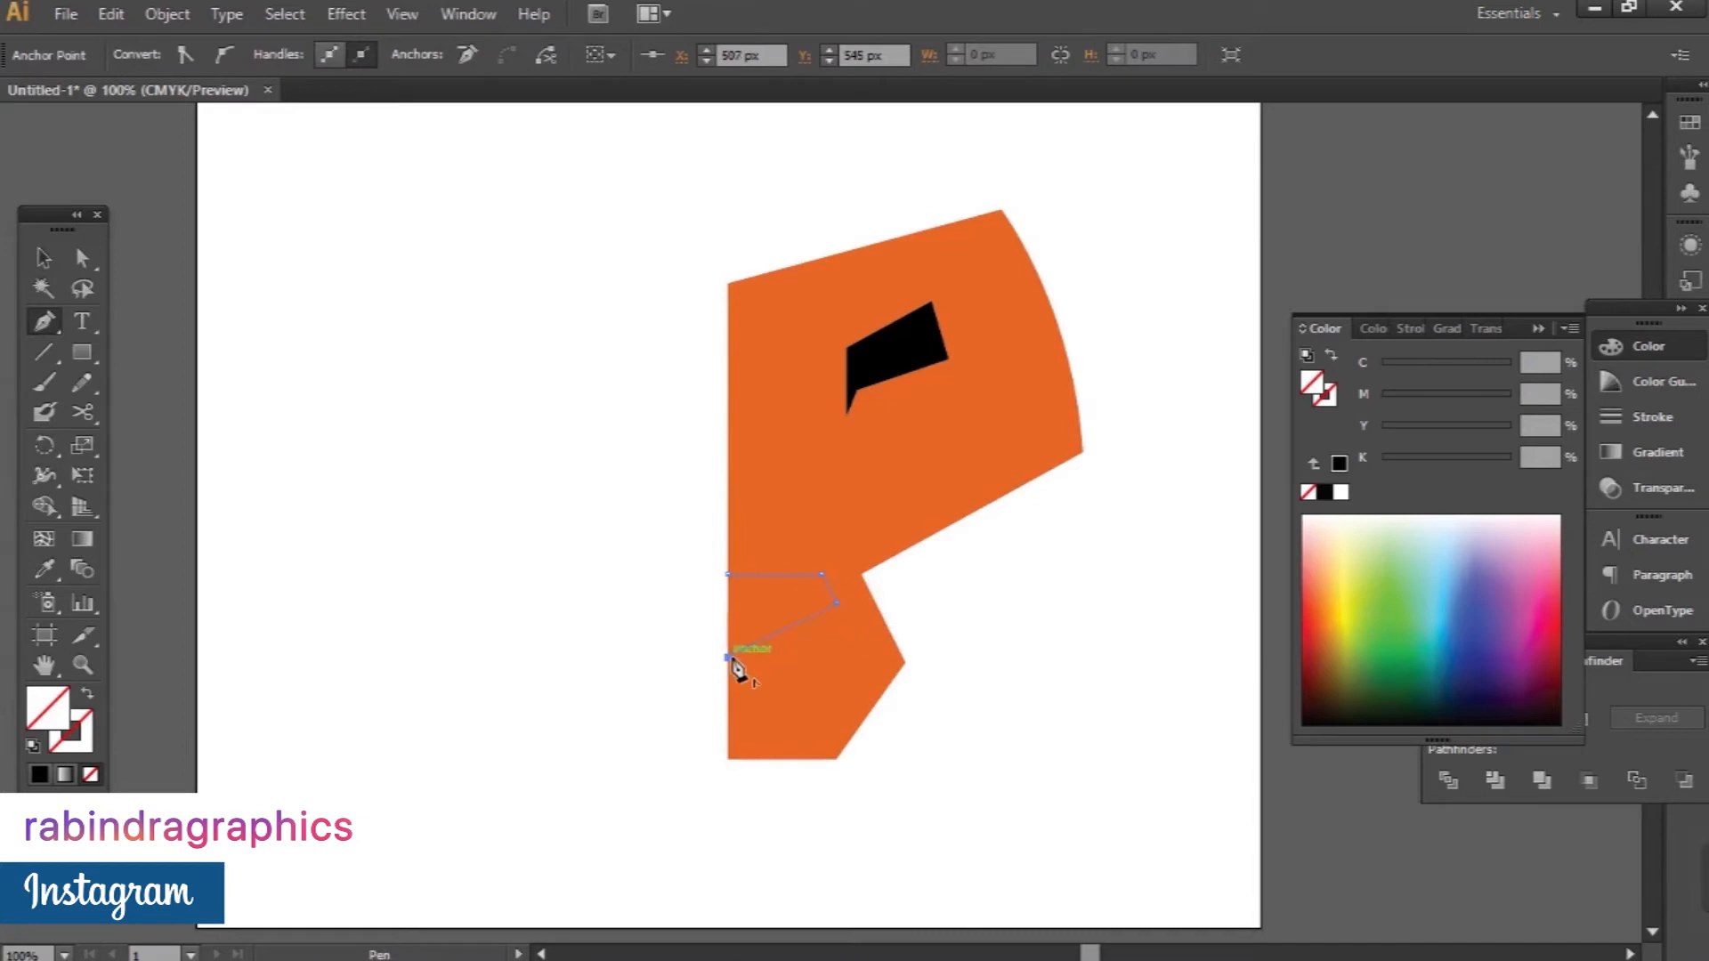
pyautogui.click(727, 574)
pyautogui.press('i')
pyautogui.click(924, 369)
# Move the eye slightly down and raise the two upper corner anchors of the forehead
pyautogui.press('v')
pyautogui.moveTo(905, 357); pyautogui.dragTo(906, 386)
pyautogui.press('a')
pyautogui.moveTo(727, 283); pyautogui.dragTo(727, 263)
pyautogui.moveTo(1001, 211); pyautogui.dragTo(1012, 201)
# Duplicate the complete half face to the left and reflect the copy across the vertical axis
pyautogui.press('v')
pyautogui.hotkey('ctrl', 'a')
pyautogui.moveTo(793, 380); pyautogui.dragTo(563, 372)
pyautogui.rightClick(562, 358)
pyautogui.moveTo(748, 696)
pyautogui.click(983, 798)
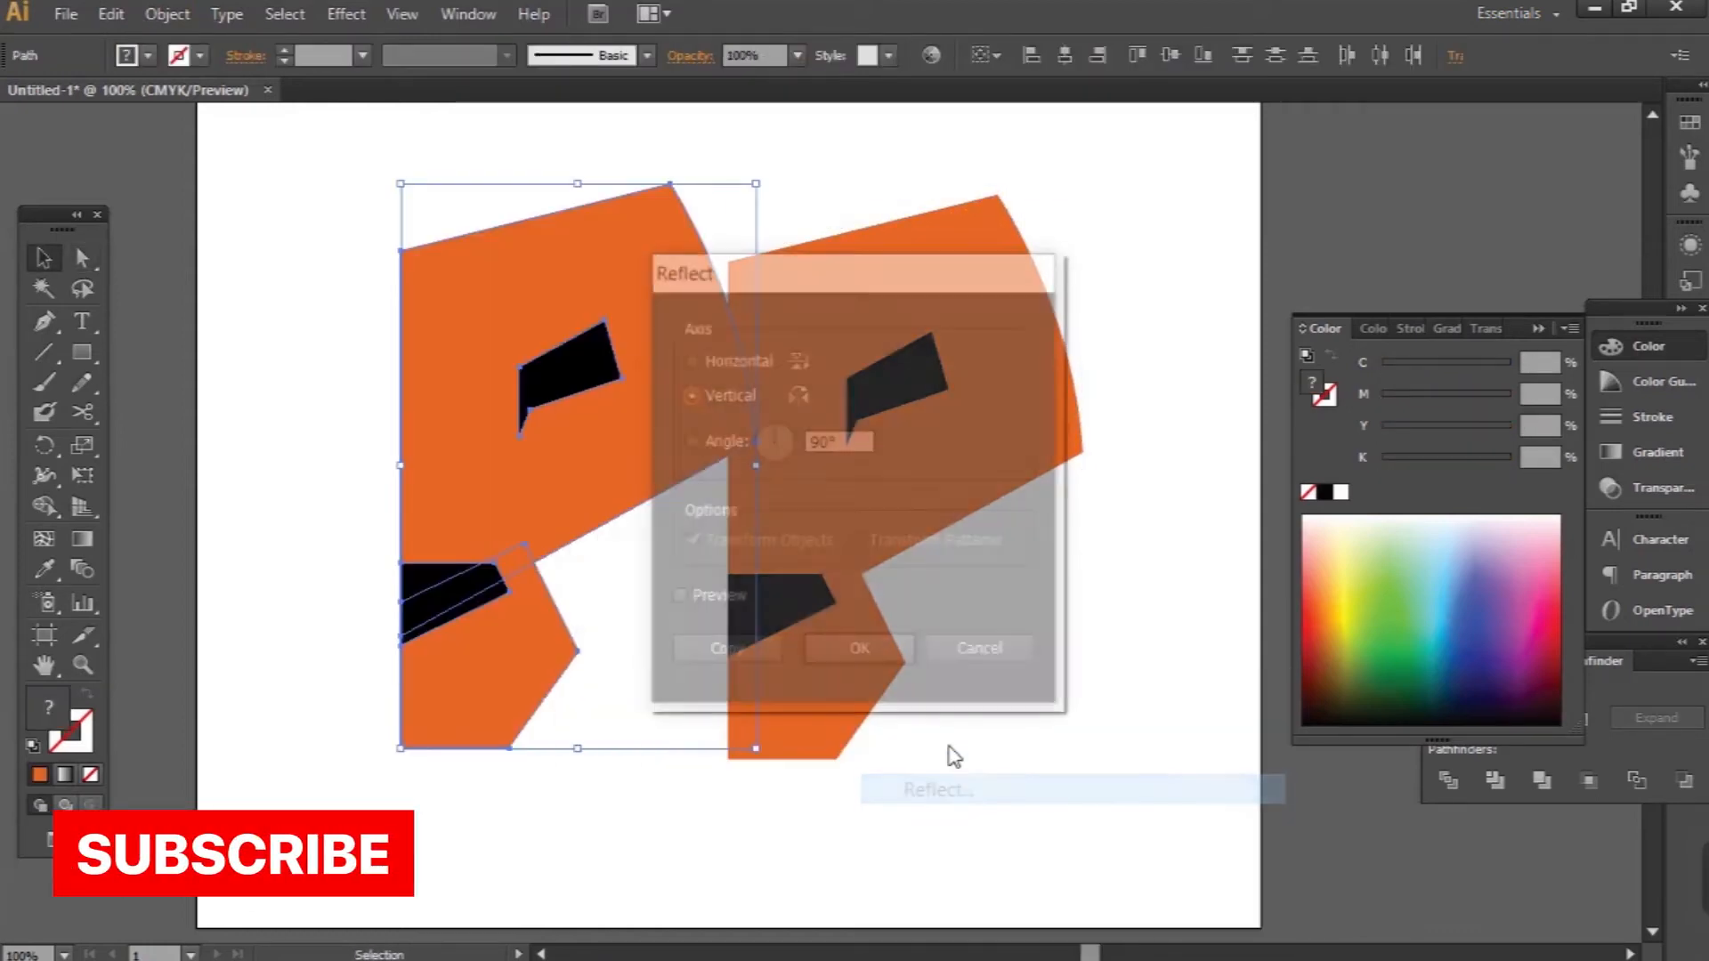
pyautogui.click(859, 649)
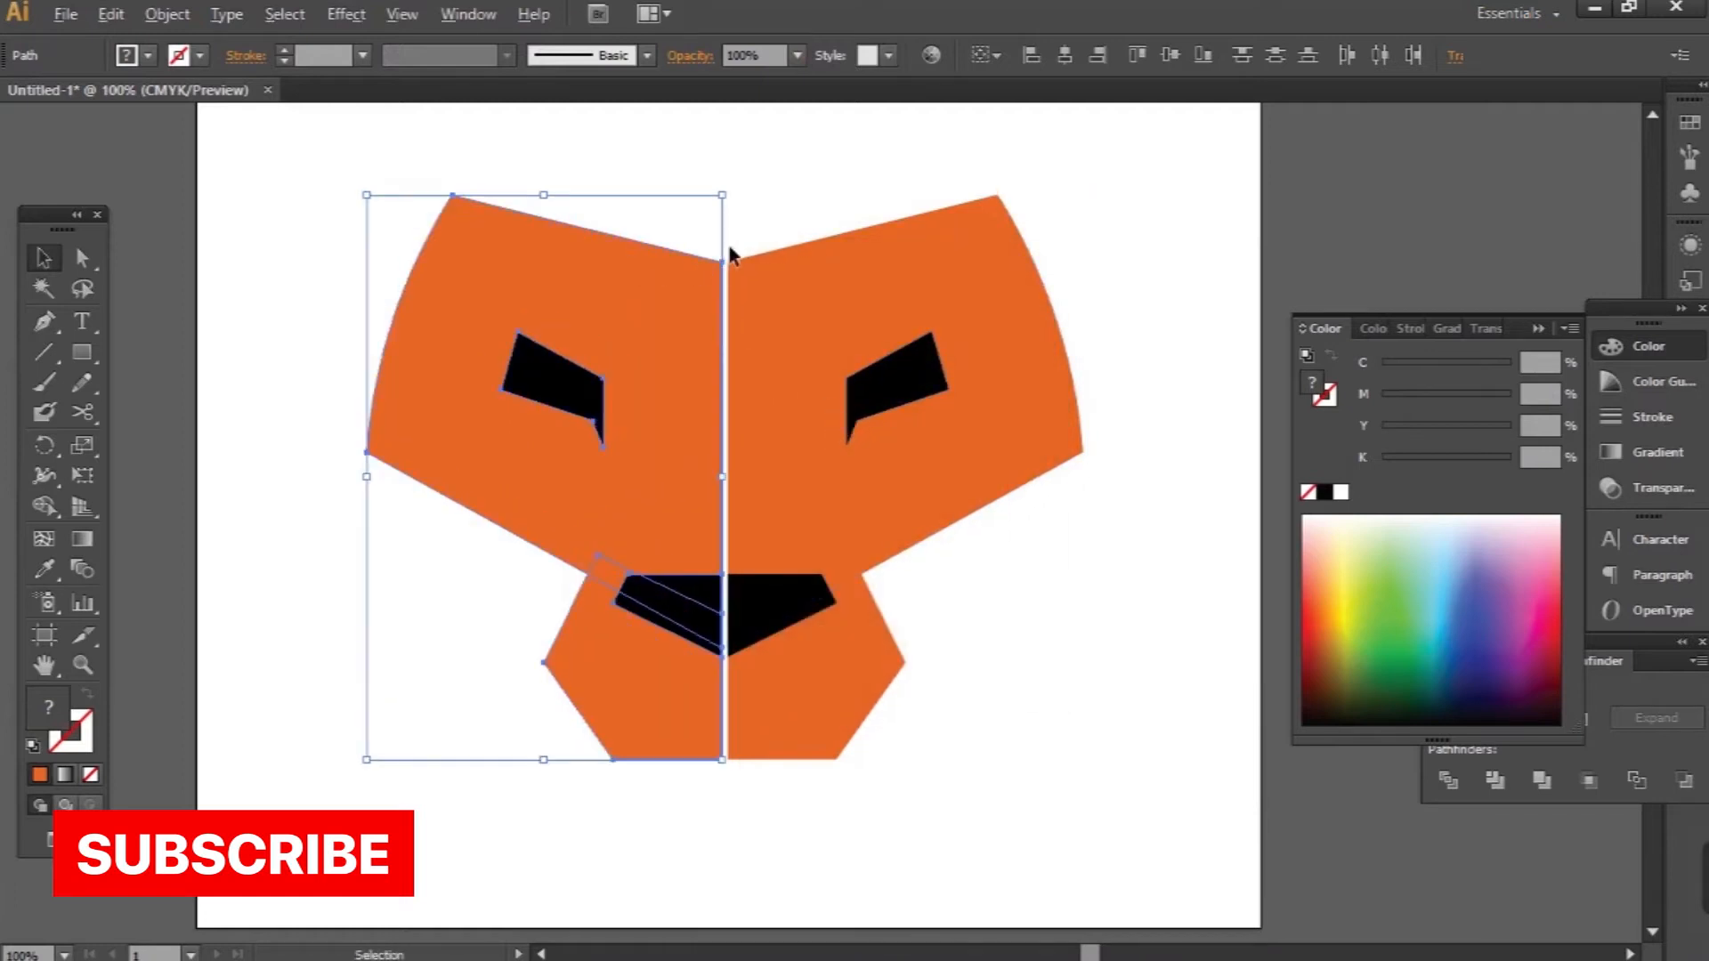
# Move the reflected half face against the original so the two halves meet along the centre line
pyautogui.hotkey('ctrl', '=')
pyautogui.hotkey('ctrl', '=')
pyautogui.hotkey('ctrl', '=')
pyautogui.hotkey('ctrl', '=')
pyautogui.moveTo(602, 356); pyautogui.dragTo(628, 356)
pyautogui.hotkey('ctrl', '0')
# Add an orange chin rectangle below the muzzle and scale the whole face down
pyautogui.press('m')
pyautogui.moveTo(810, 525); pyautogui.dragTo(674, 602)
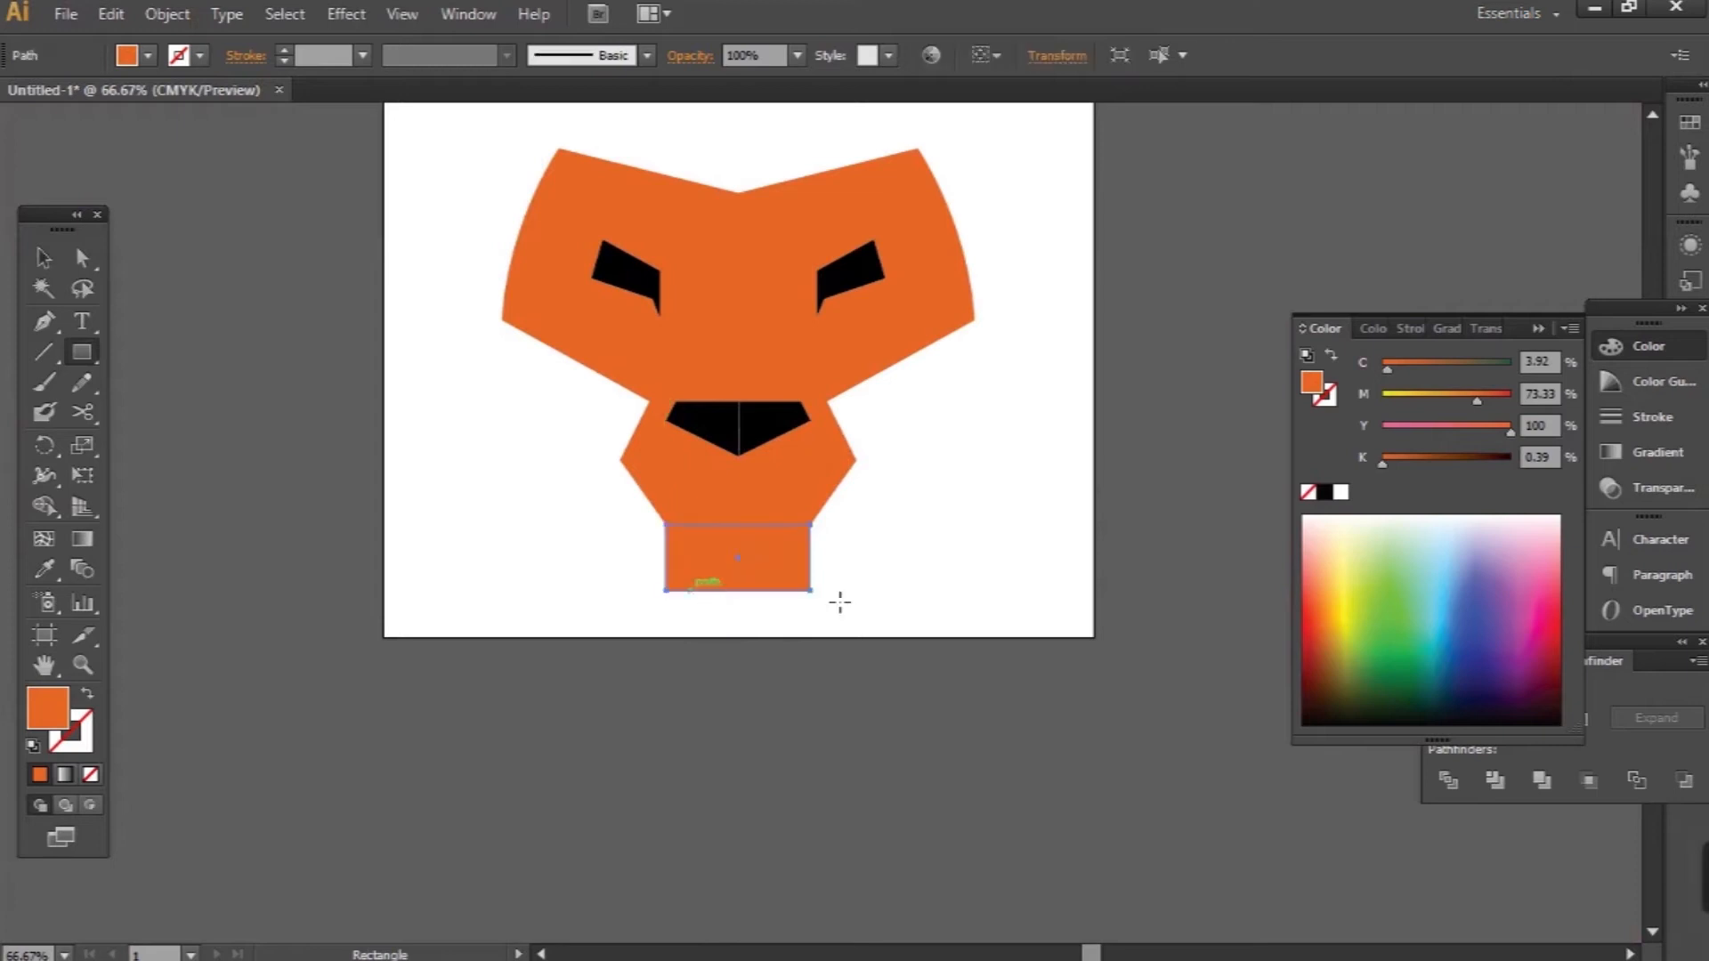
pyautogui.press('v')
pyautogui.click(922, 187)
pyautogui.moveTo(983, 158); pyautogui.dragTo(857, 259)
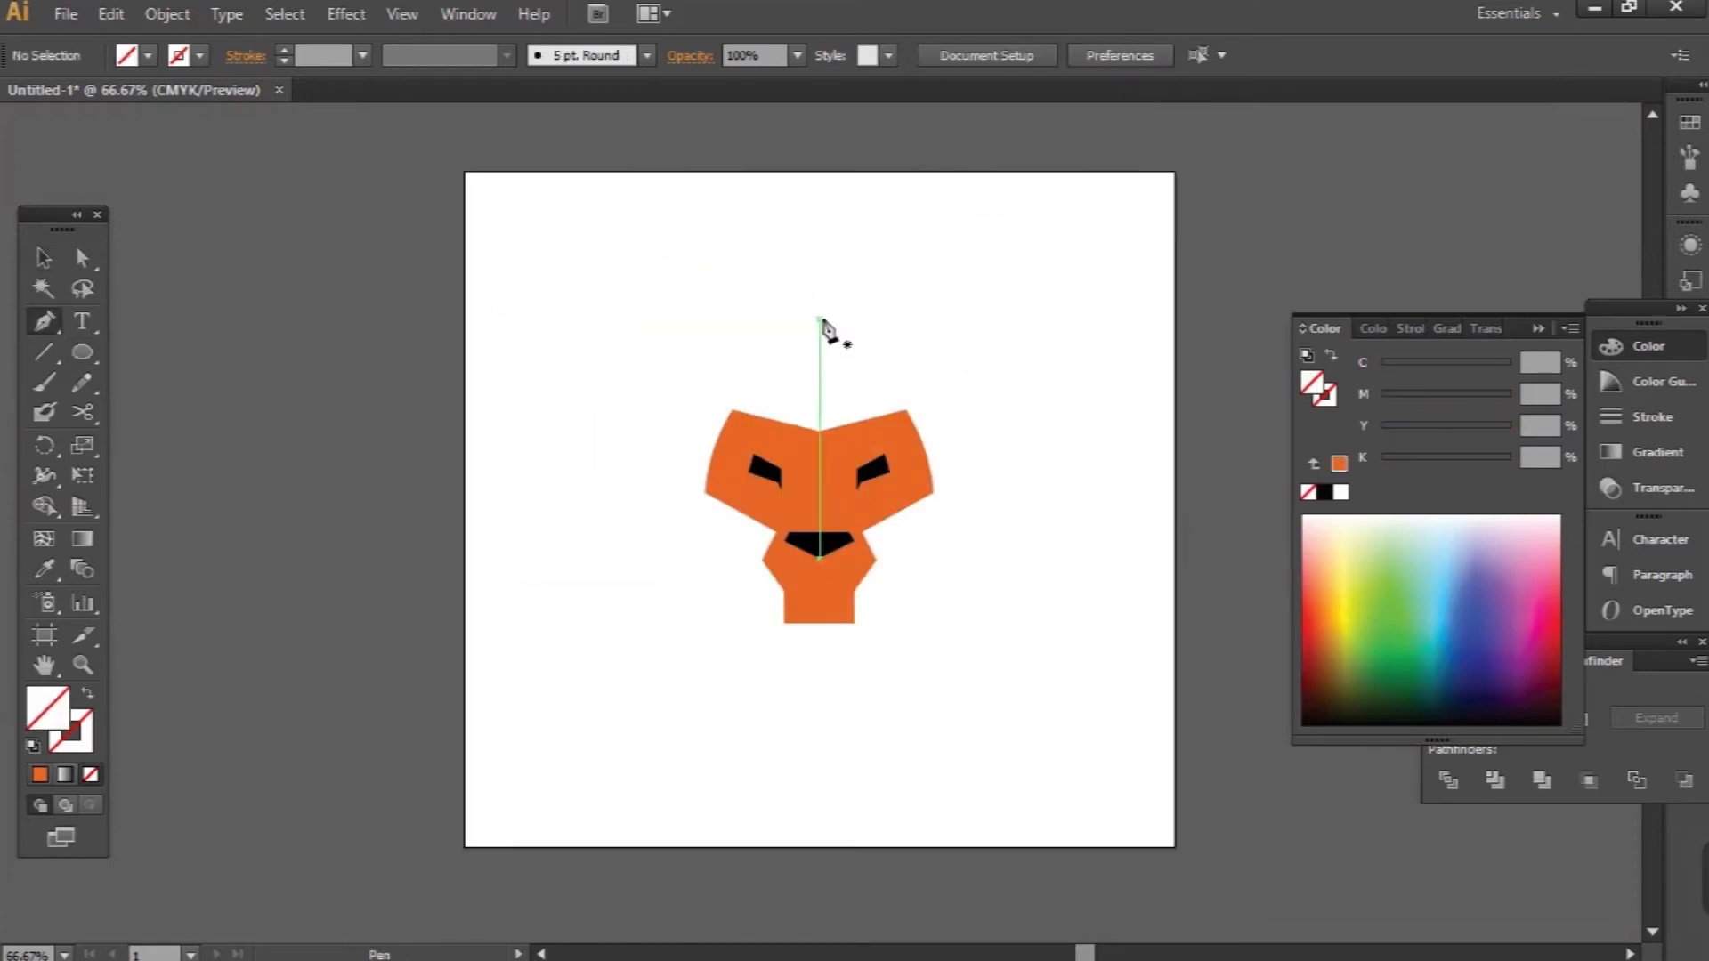
# Draw a closed curved half-mane around the right side of the face with the Pen tool
pyautogui.moveTo(821, 319); pyautogui.dragTo(1006, 472)
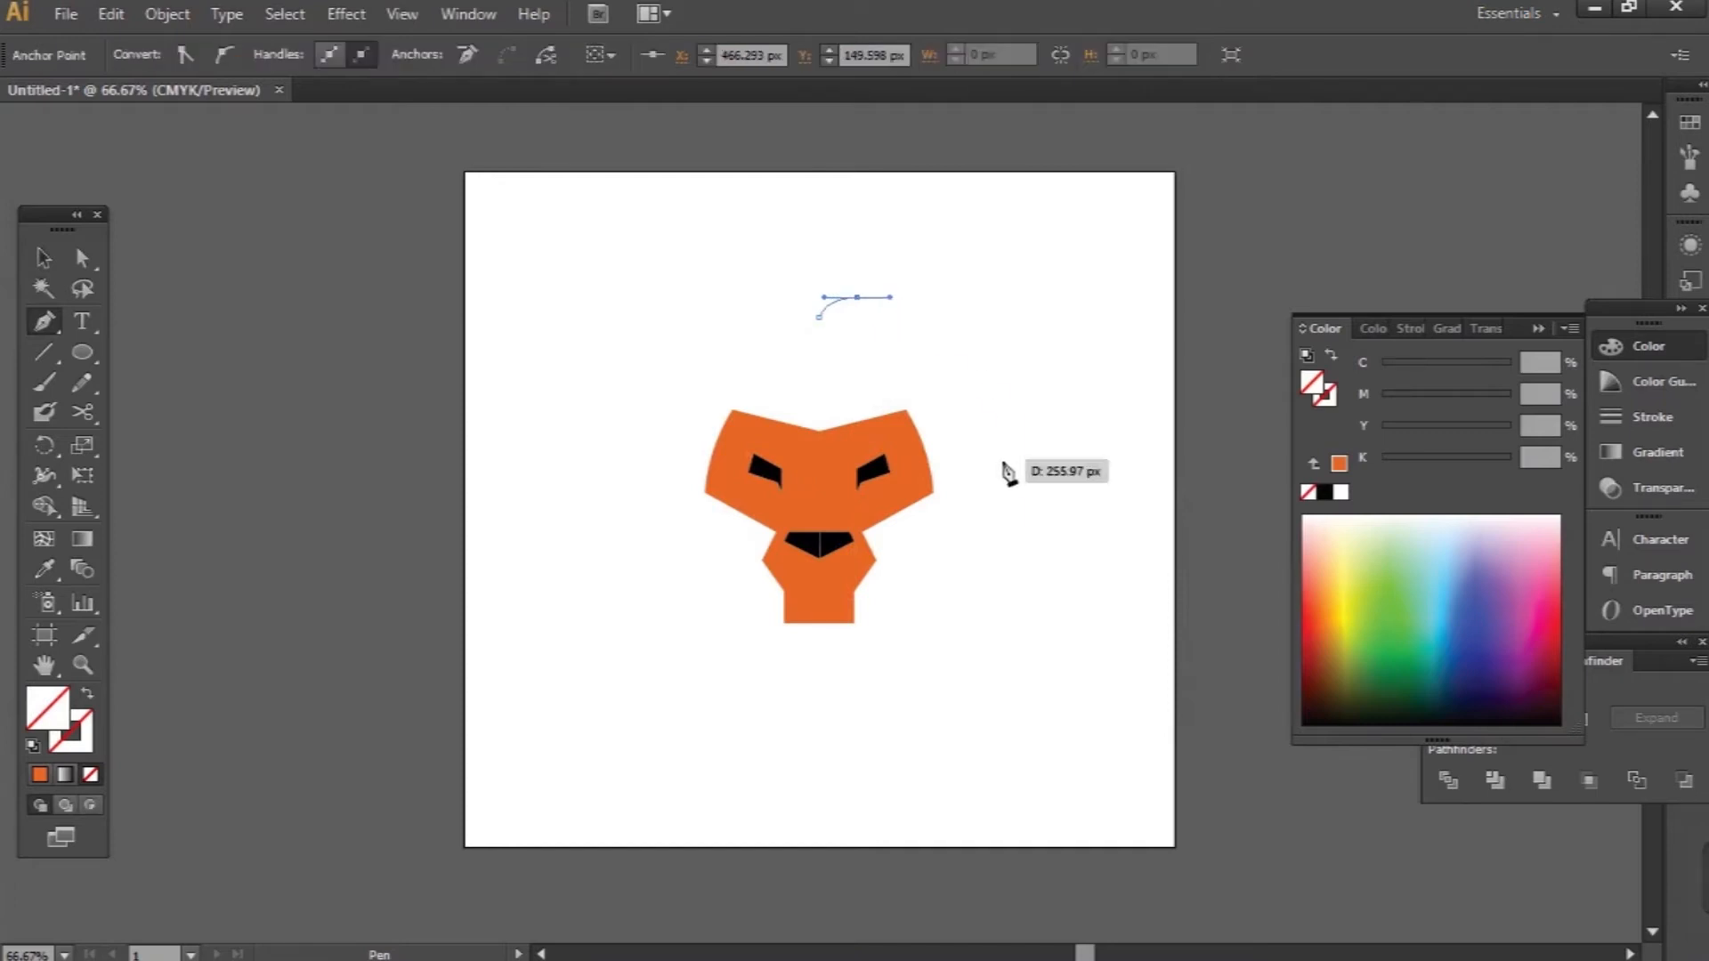
pyautogui.scroll(-2, 1024, 543)
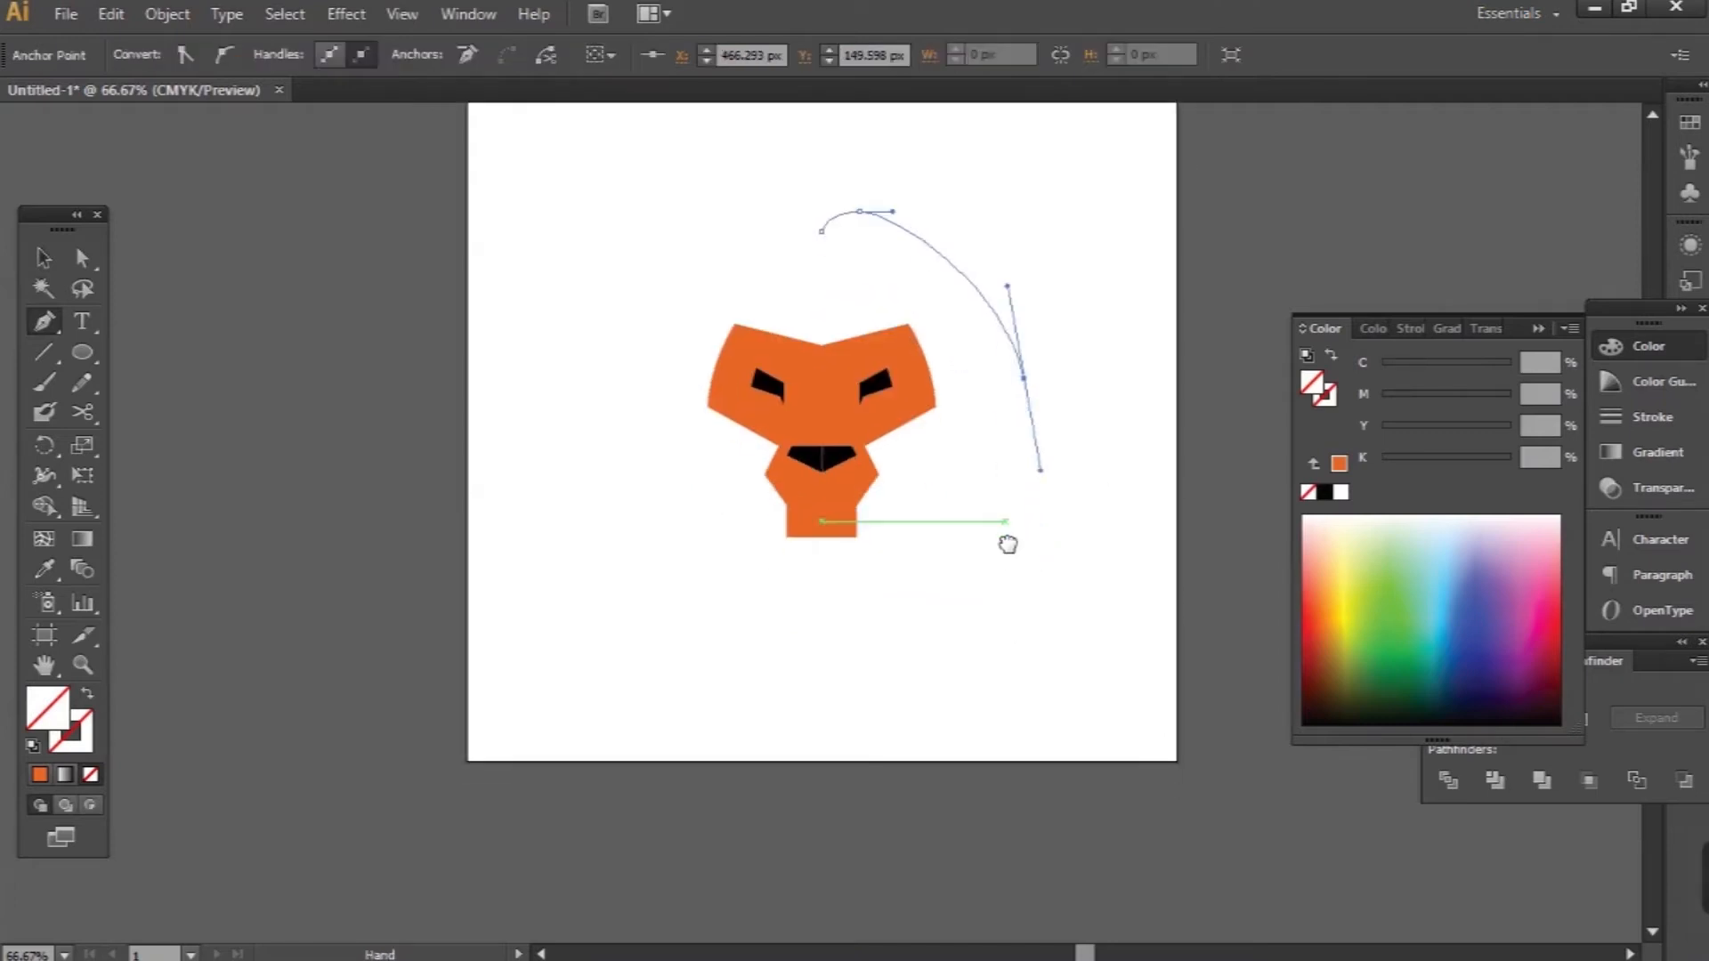
pyautogui.moveTo(822, 705); pyautogui.dragTo(776, 782)
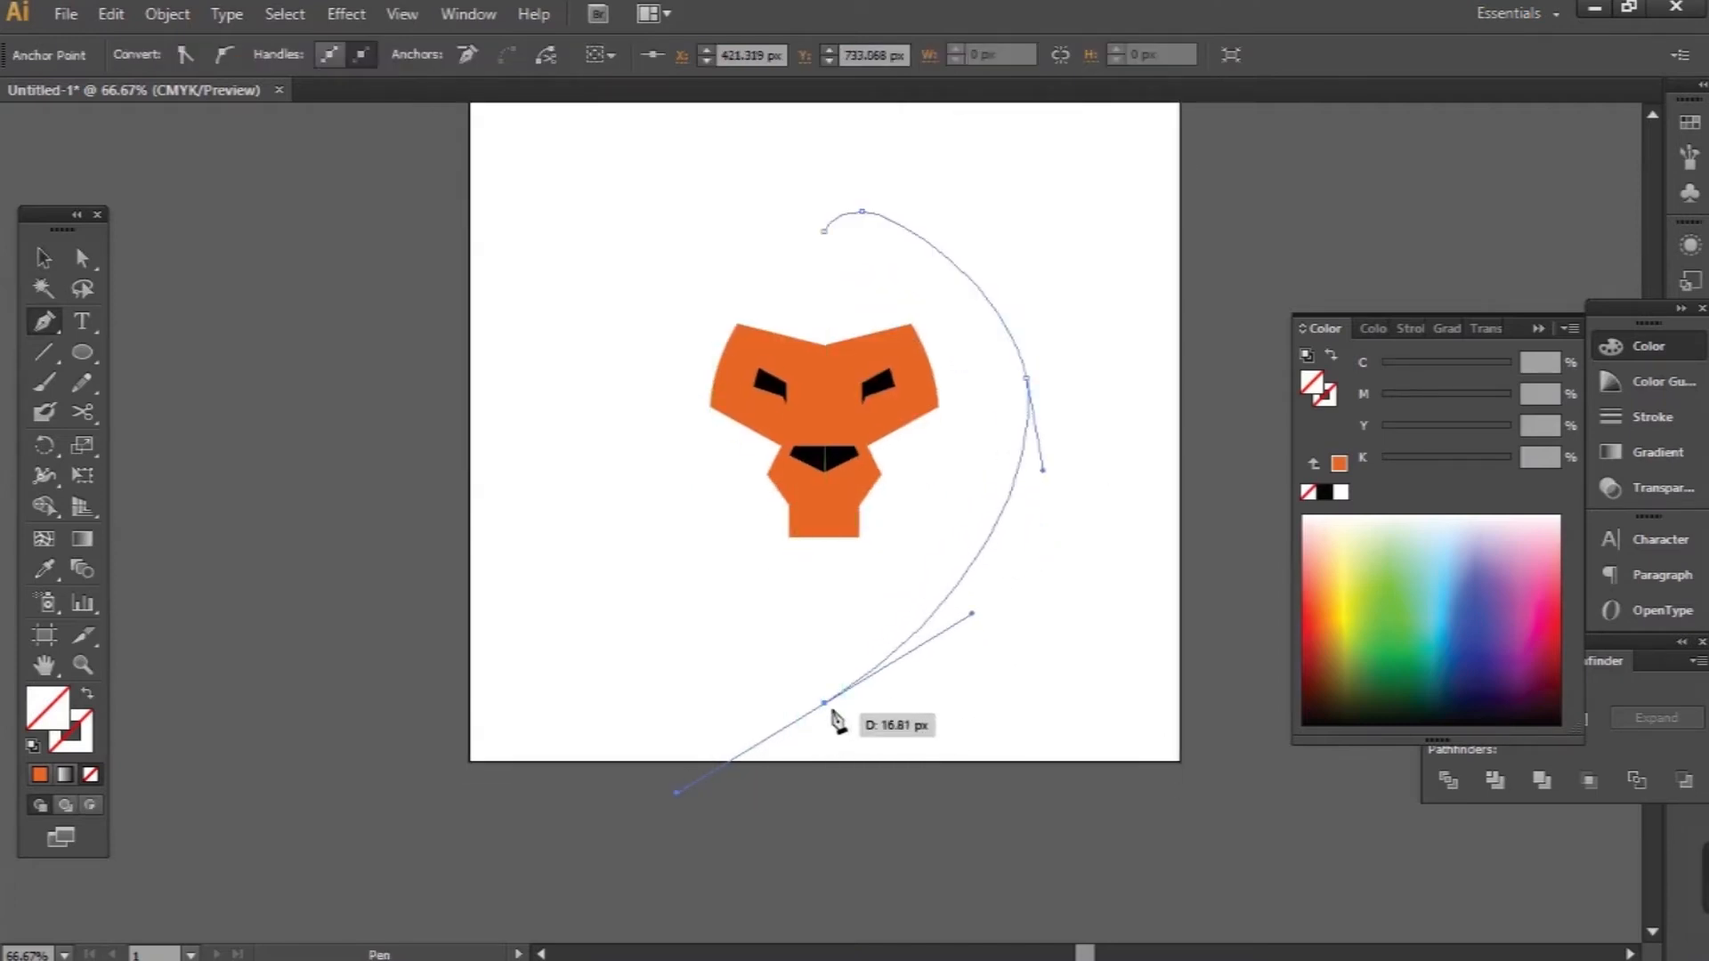
pyautogui.click(824, 231)
# Fill the half-mane with dark blue and send it behind the face
pyautogui.press(',')
pyautogui.hotkey('ctrl', 'shift', '[')
pyautogui.press('v')
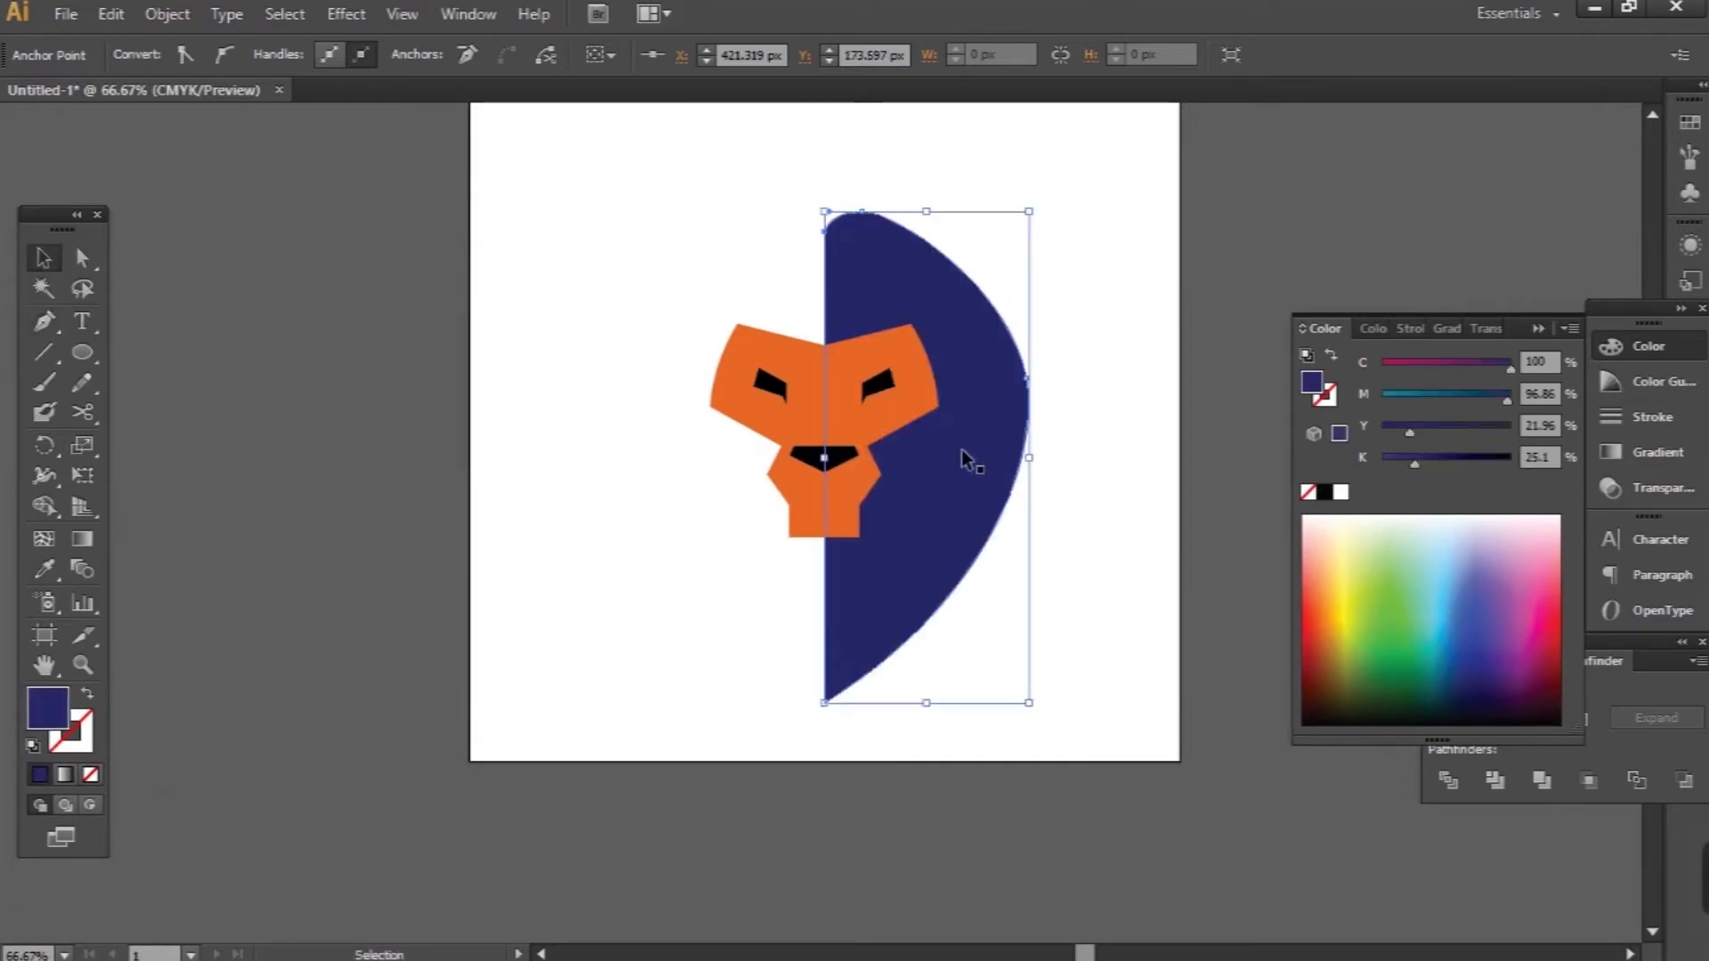
# Refine the half-mane's curve by adjusting its top anchor and widening its outer side
pyautogui.press('a')
pyautogui.scroll(3, 886, 318)
pyautogui.moveTo(890, 316); pyautogui.dragTo(897, 324)
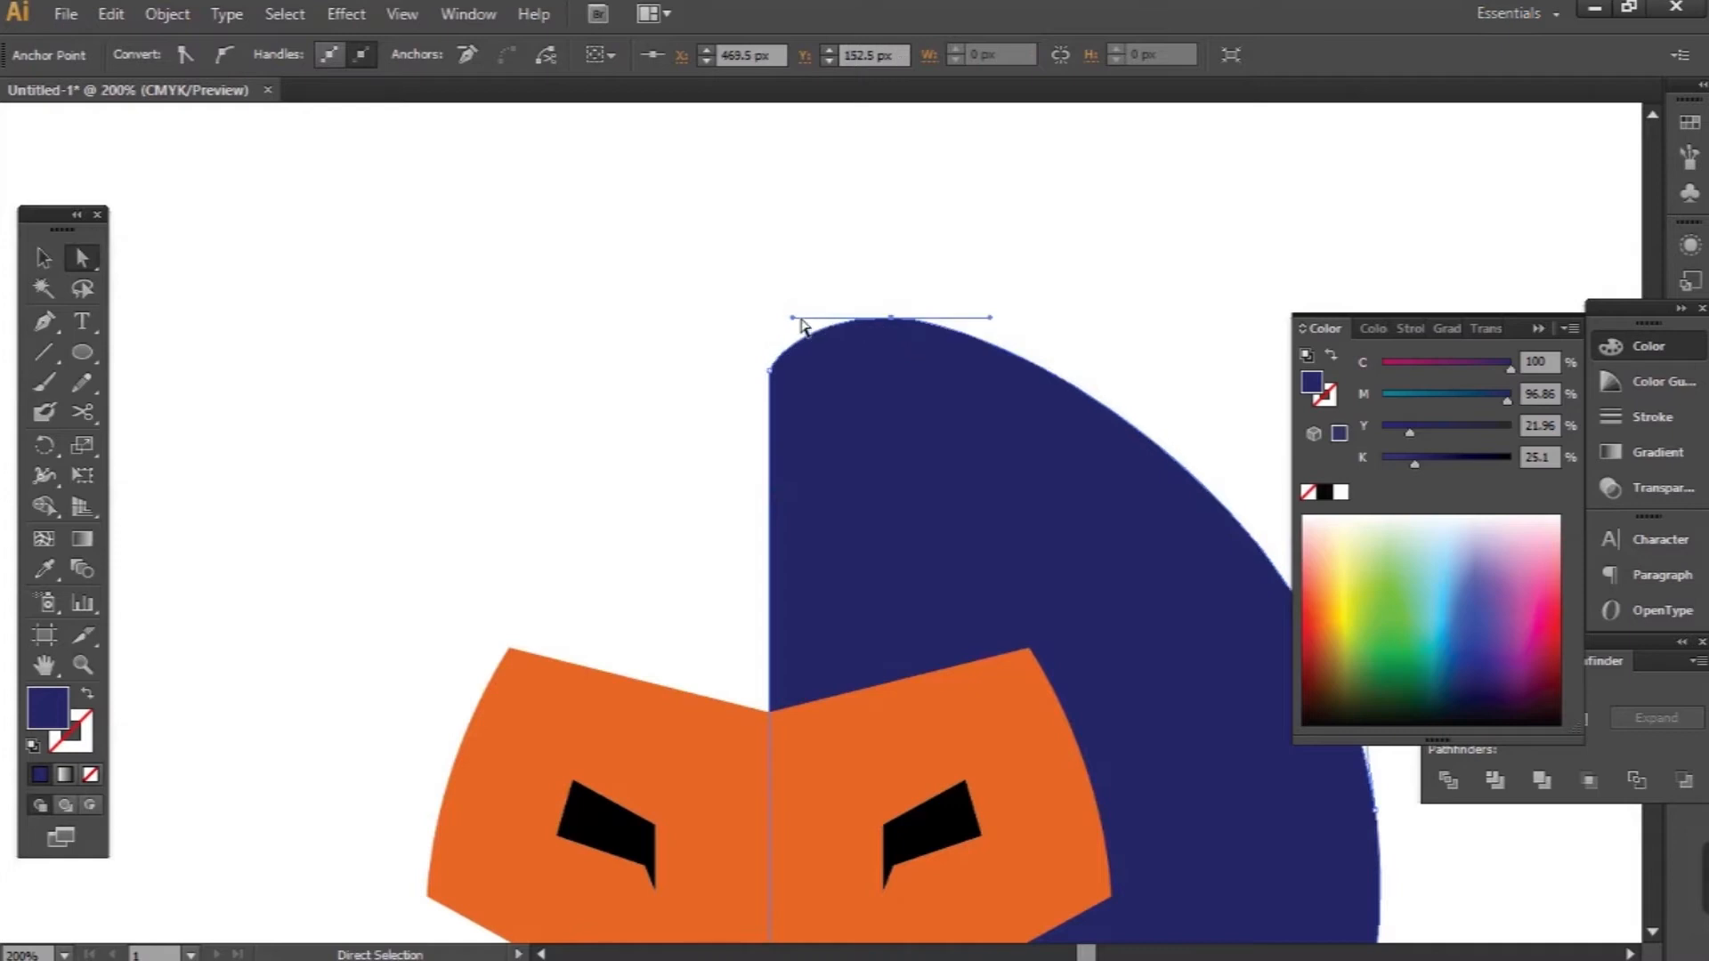
pyautogui.scroll(-4, 795, 322)
pyautogui.moveTo(1028, 474); pyautogui.dragTo(1043, 470)
# Duplicate the half-mane and reflect the copy across the vertical axis
pyautogui.press('v')
pyautogui.hotkey('alt', 'Left')
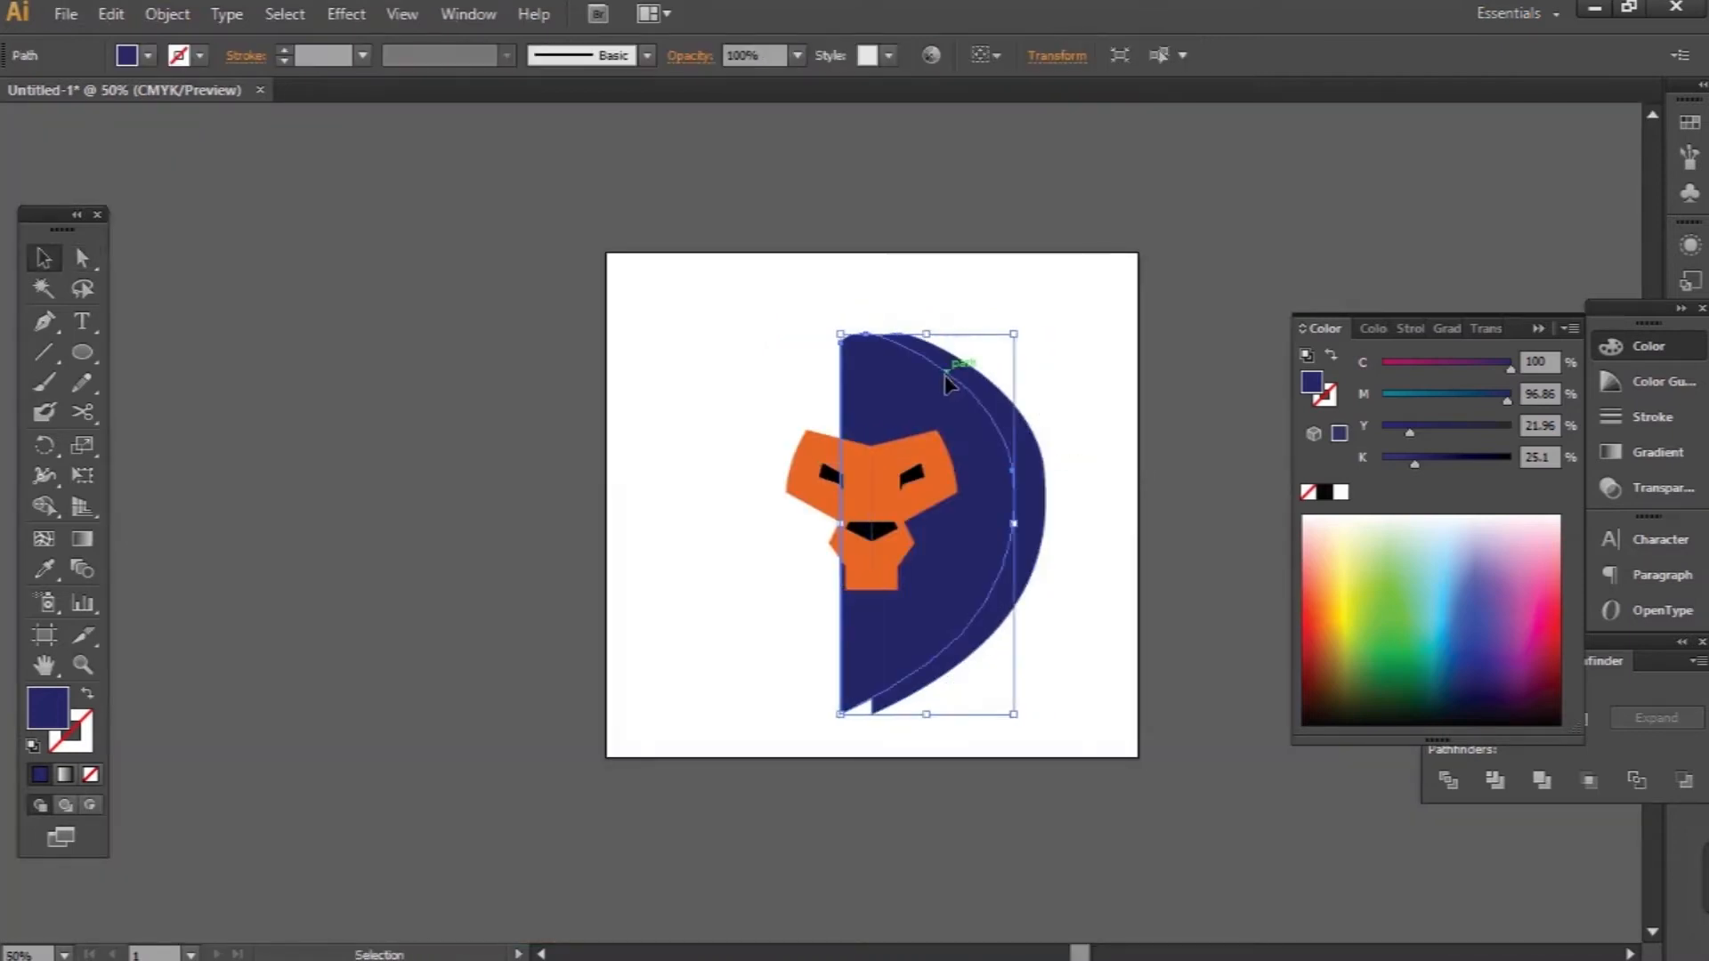
pyautogui.rightClick(868, 381)
pyautogui.moveTo(1126, 724)
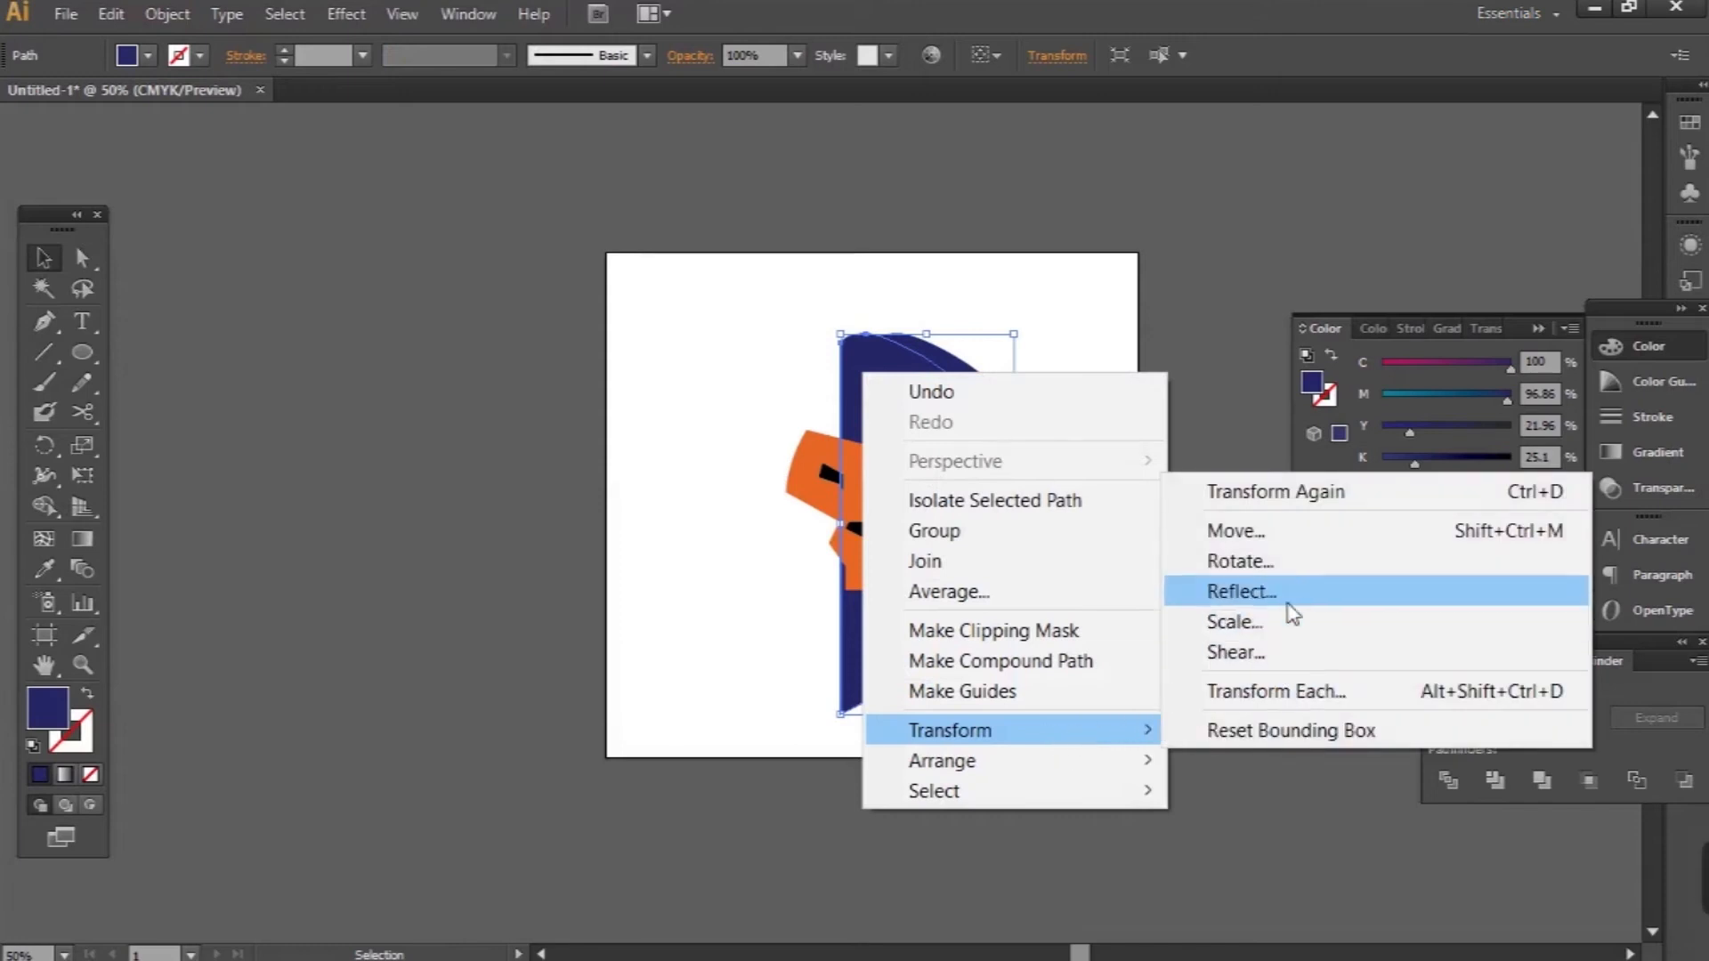
pyautogui.click(1169, 591)
pyautogui.click(880, 648)
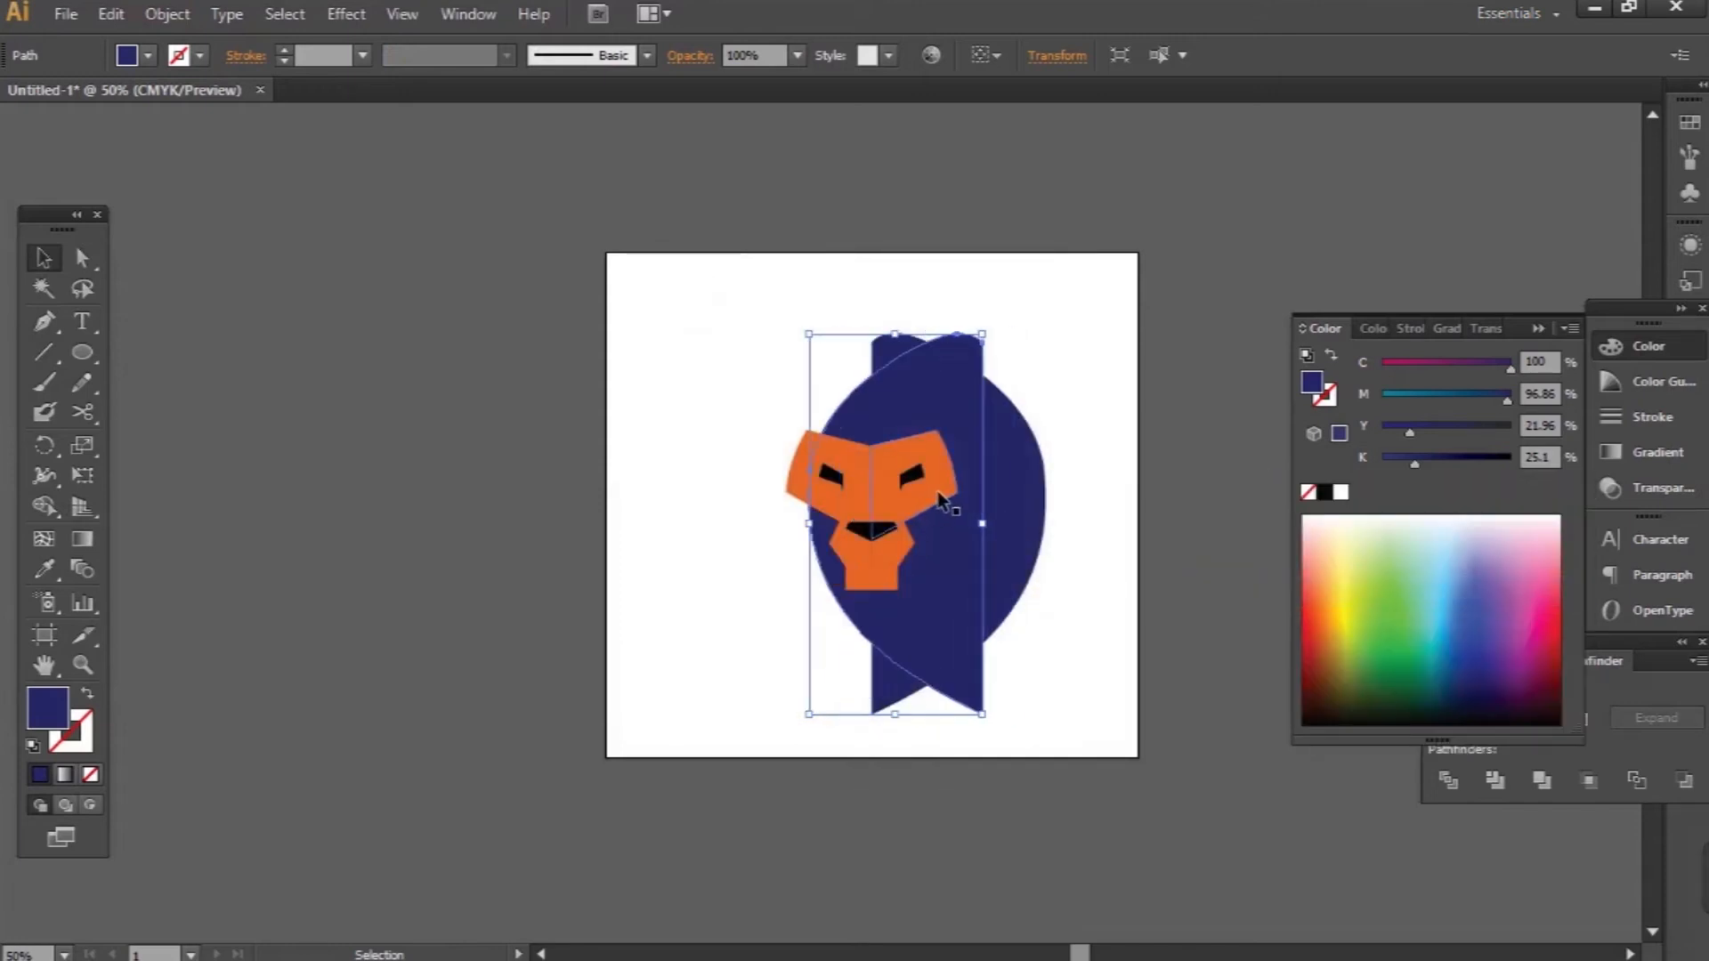
# Move the reflected half-mane to the left so it joins the original along the face's centre line
pyautogui.press('Left')
pyautogui.scroll(8, 872, 345)
pyautogui.moveTo(517, 392); pyautogui.dragTo(763, 408)
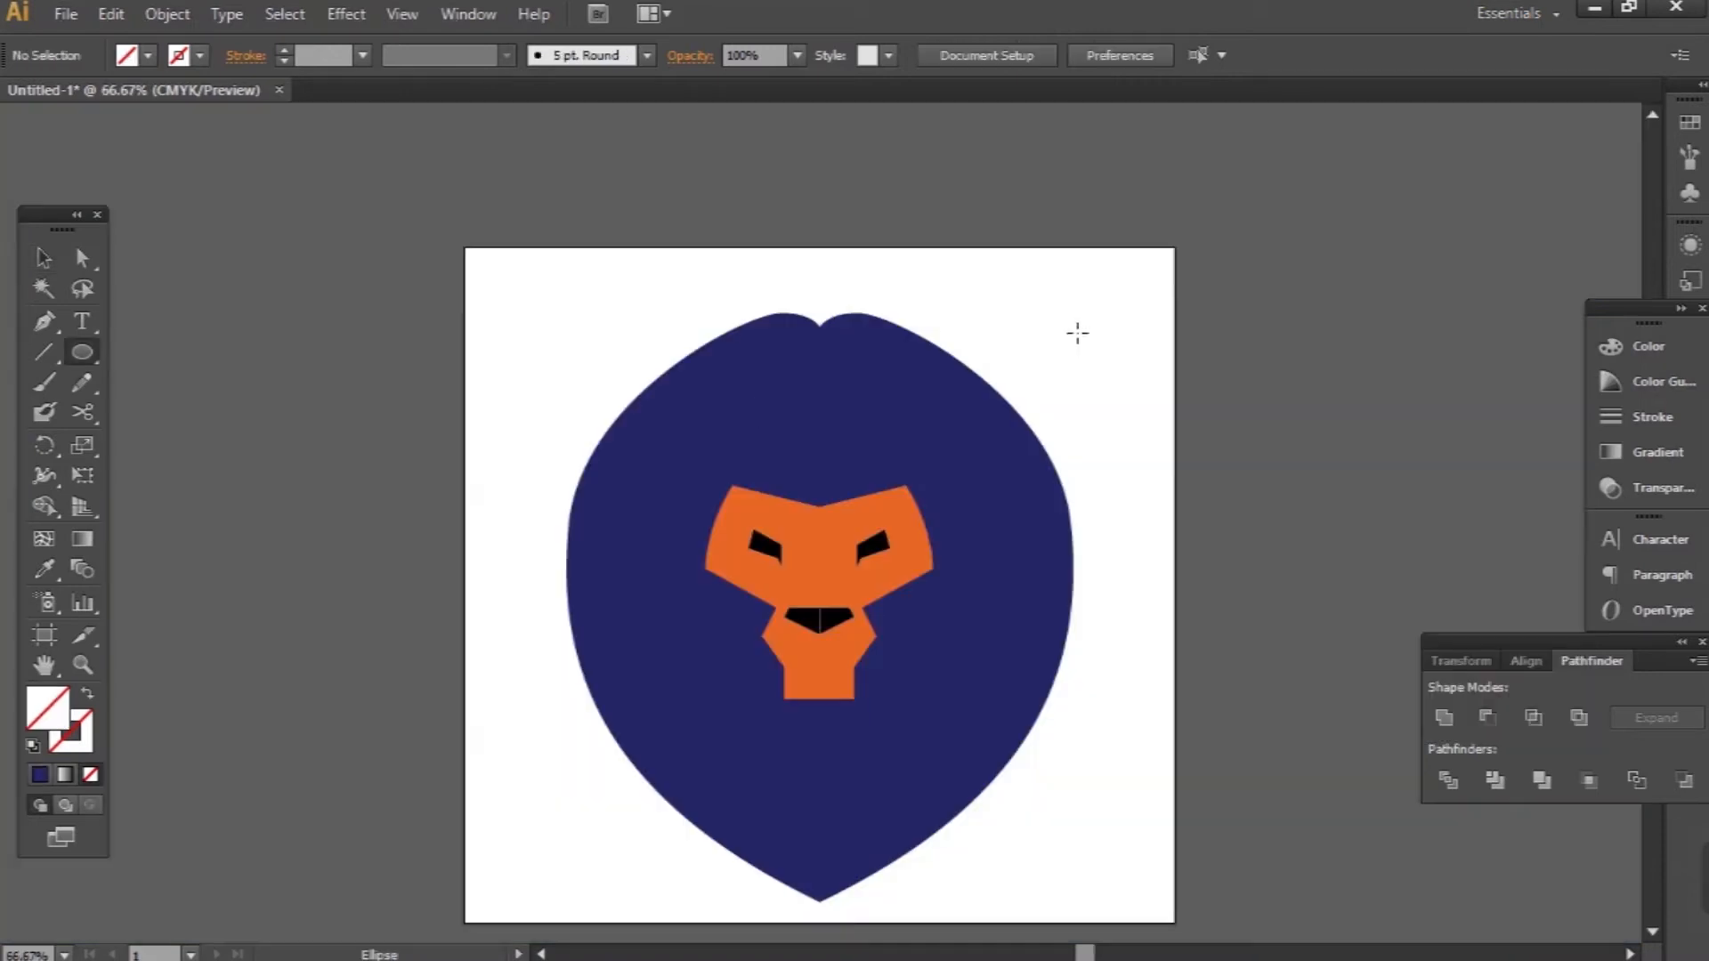
# Draw an ellipse for an ear at the mane's upper right and fill it with the face's orange
pyautogui.moveTo(1068, 322); pyautogui.dragTo(1100, 490)
pyautogui.press('i')
pyautogui.click(885, 516)
# Place a copy of the ear at the mane's upper left and send it to the back
pyautogui.press('v')
pyautogui.moveTo(1132, 392); pyautogui.dragTo(622, 387)
pyautogui.hotkey('ctrl', 'shift', '[')
# Reflect the left ear across the vertical axis
pyautogui.rightClick(622, 387)
pyautogui.moveTo(909, 746)
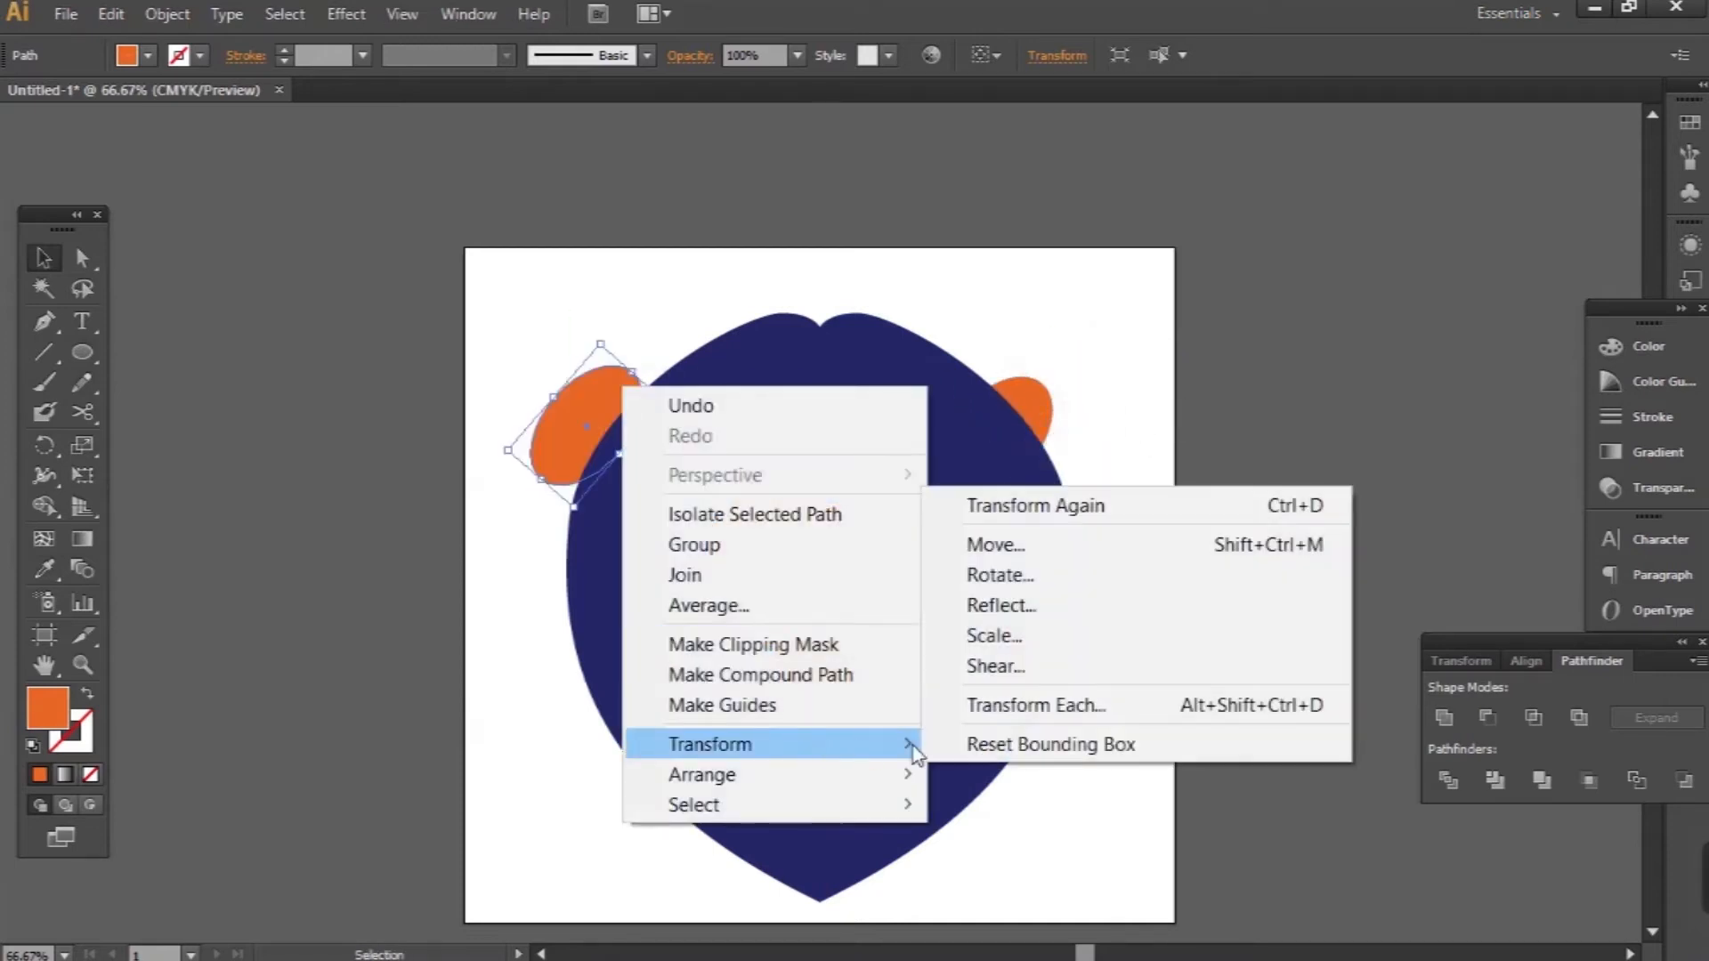
pyautogui.click(1055, 620)
pyautogui.click(853, 659)
# Align the two ears at the same height by their vertical centres
pyautogui.keyDown('shift'); pyautogui.click(1037, 392); pyautogui.keyUp('shift')
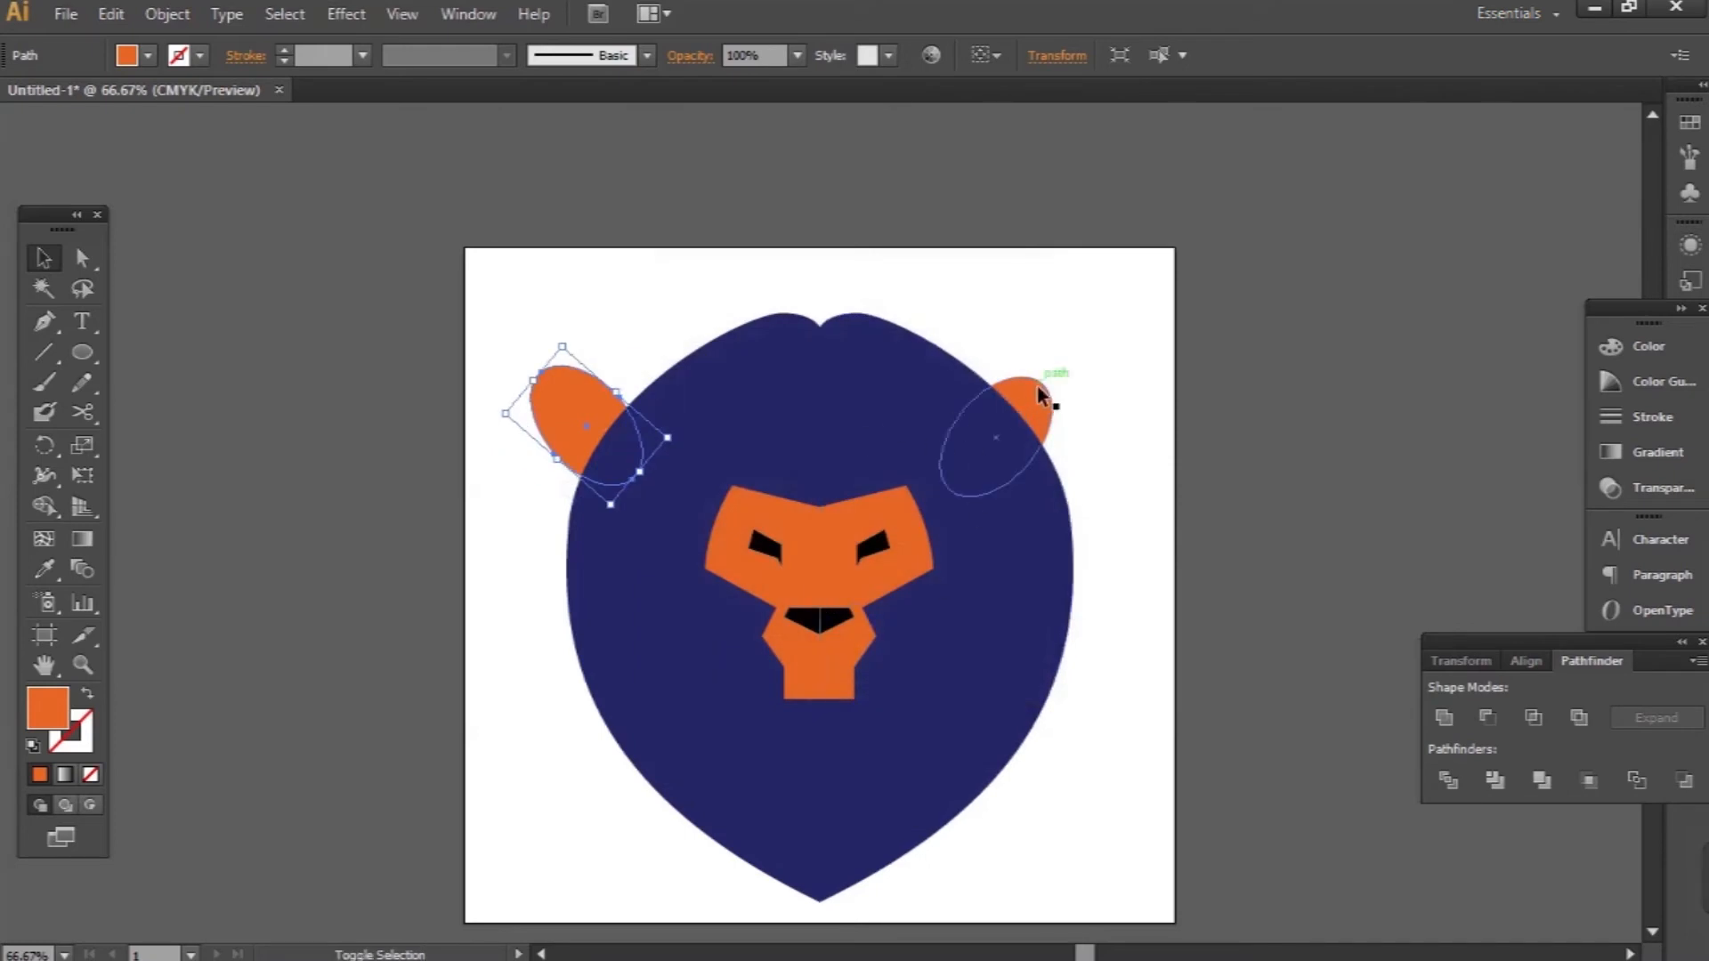
pyautogui.click(1165, 59)
pyautogui.click(789, 201)
# Nudge the left ear inward behind the mane so it mirrors the right ear's position
pyautogui.click(588, 382)
pyautogui.hotkey('shift', 'Right')
pyautogui.hotkey('shift', 'Right')
pyautogui.hotkey('shift', 'Right')
pyautogui.hotkey('shift', 'Right')
pyautogui.hotkey('shift', 'Right')
pyautogui.hotkey('shift', 'Right')
pyautogui.hotkey('shift', 'Right')
pyautogui.hotkey('shift', 'Right')
pyautogui.hotkey('shift', 'Right')
pyautogui.hotkey('shift', 'Right')
pyautogui.hotkey('shift', 'Left')
pyautogui.hotkey('shift', 'Left')
pyautogui.hotkey('shift', 'Left')
pyautogui.hotkey('shift', 'Left')
pyautogui.hotkey('shift', 'Left')
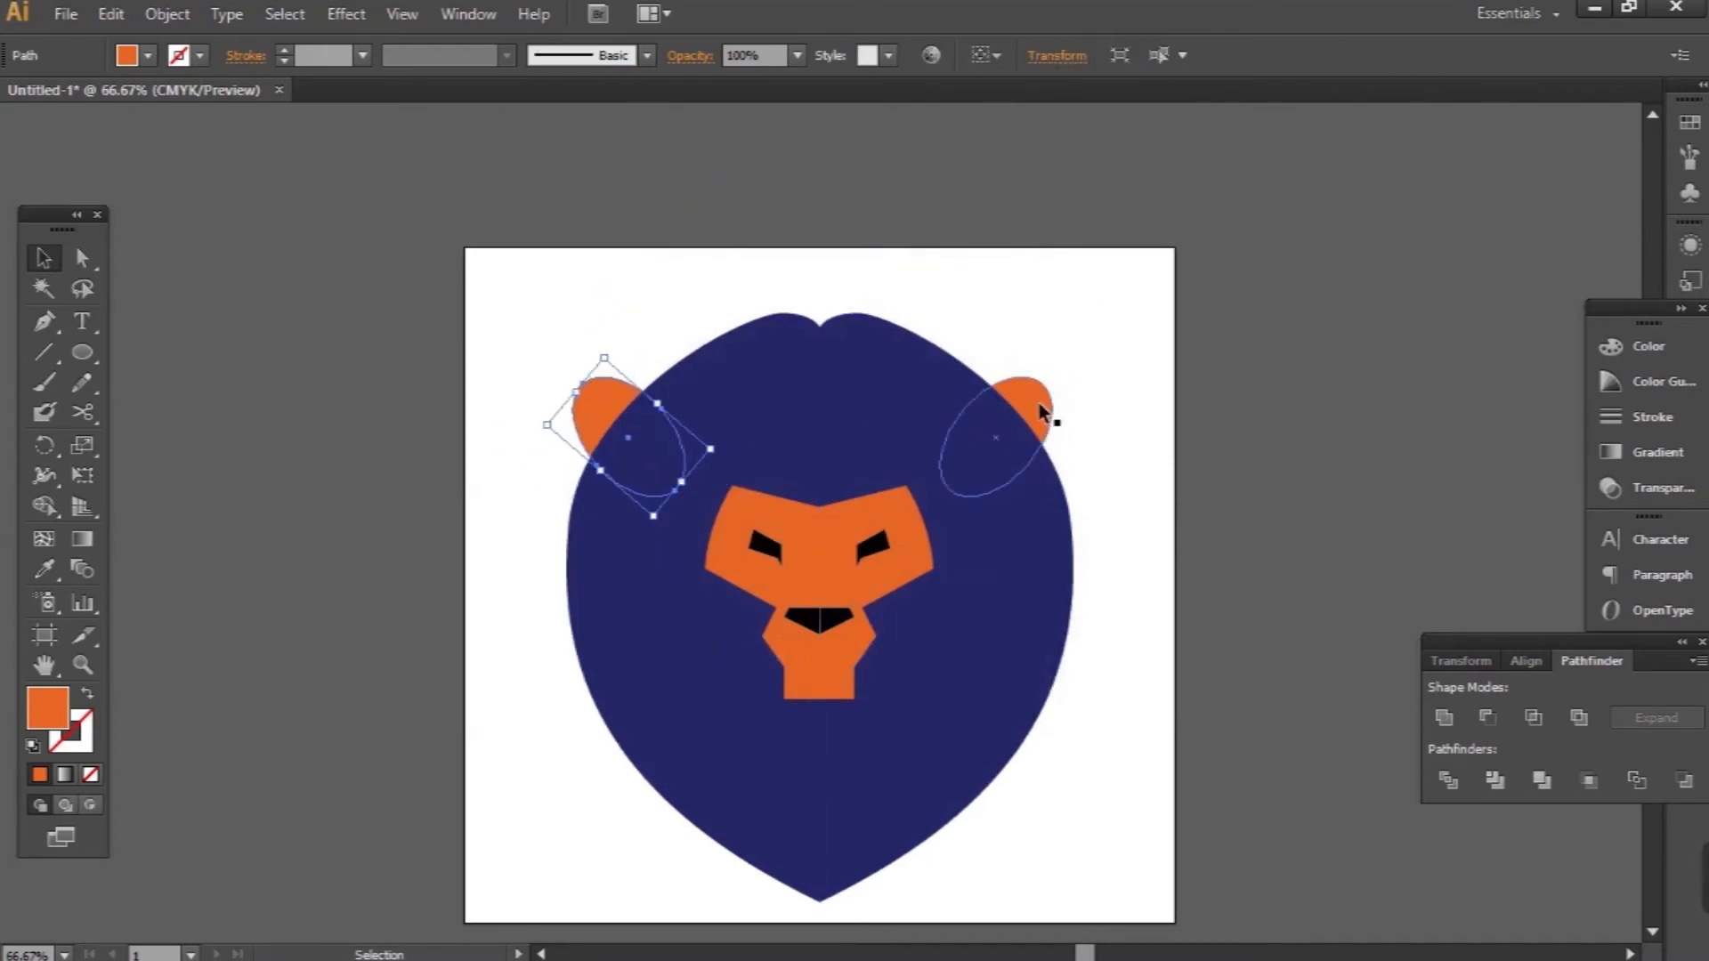
# Group all parts of the lion's head and scale the group down
pyautogui.hotkey('ctrl', 'a')
pyautogui.hotkey('ctrl', 'g')
pyautogui.moveTo(1053, 370); pyautogui.dragTo(900, 523)
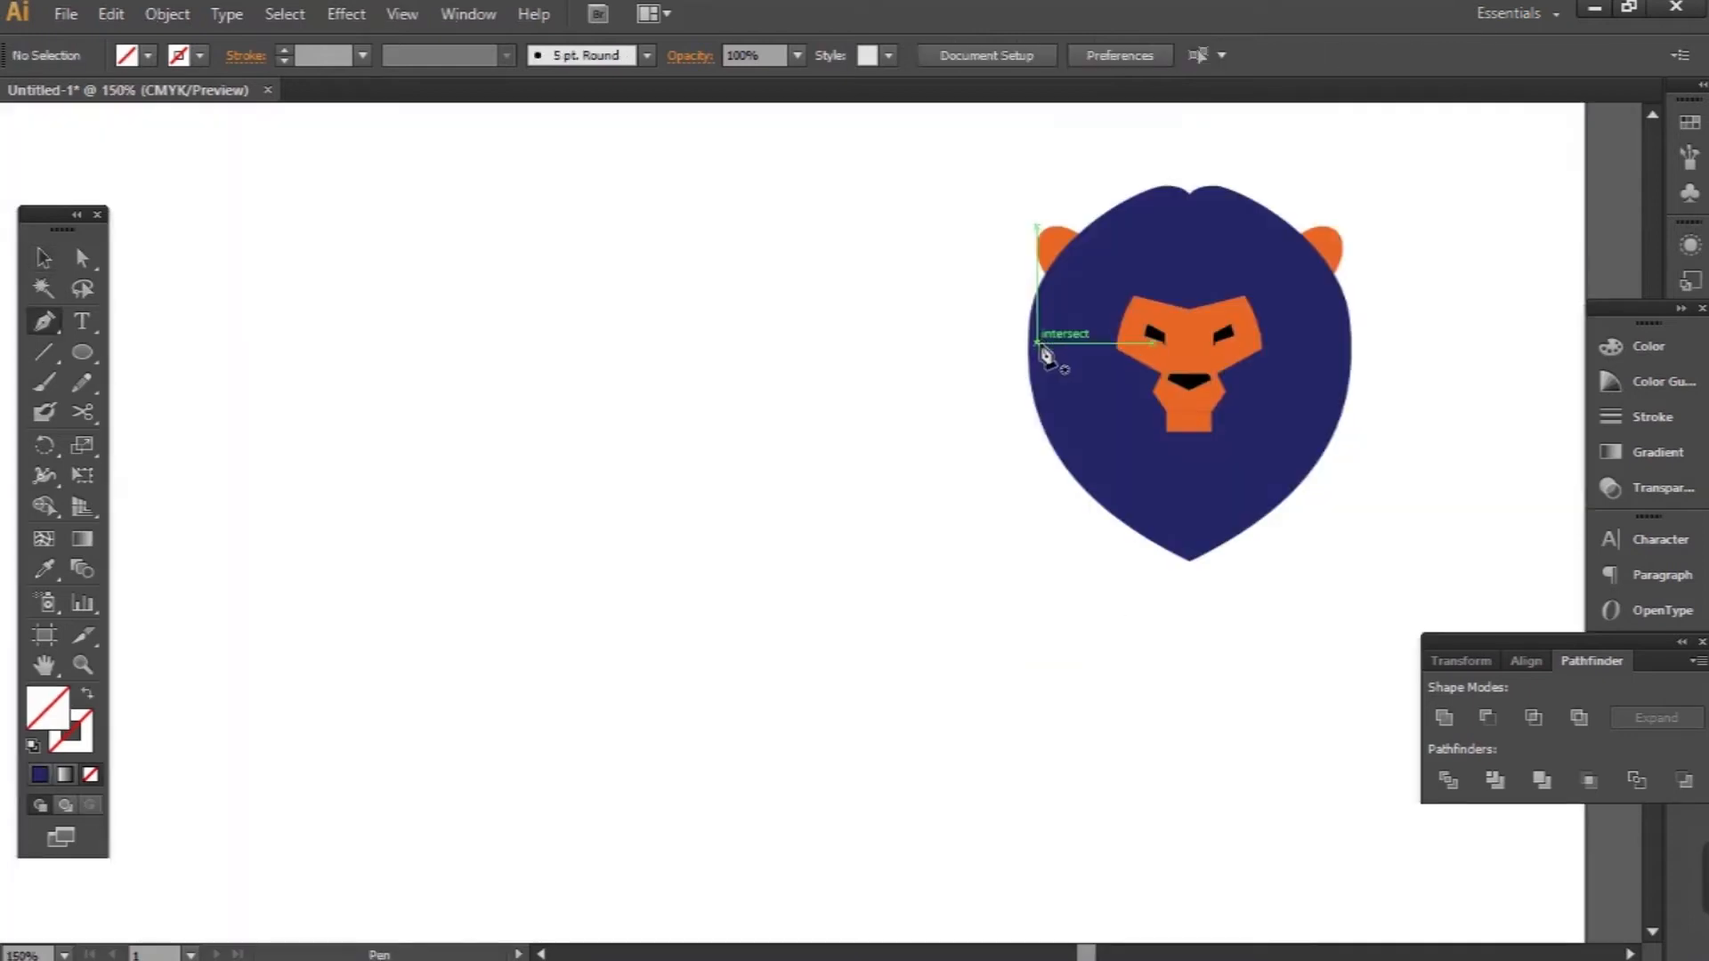
# Draw the lion's back and hind leg outline with the Pen tool, from the mane's left edge down to the hind paw
pyautogui.click(1038, 344)
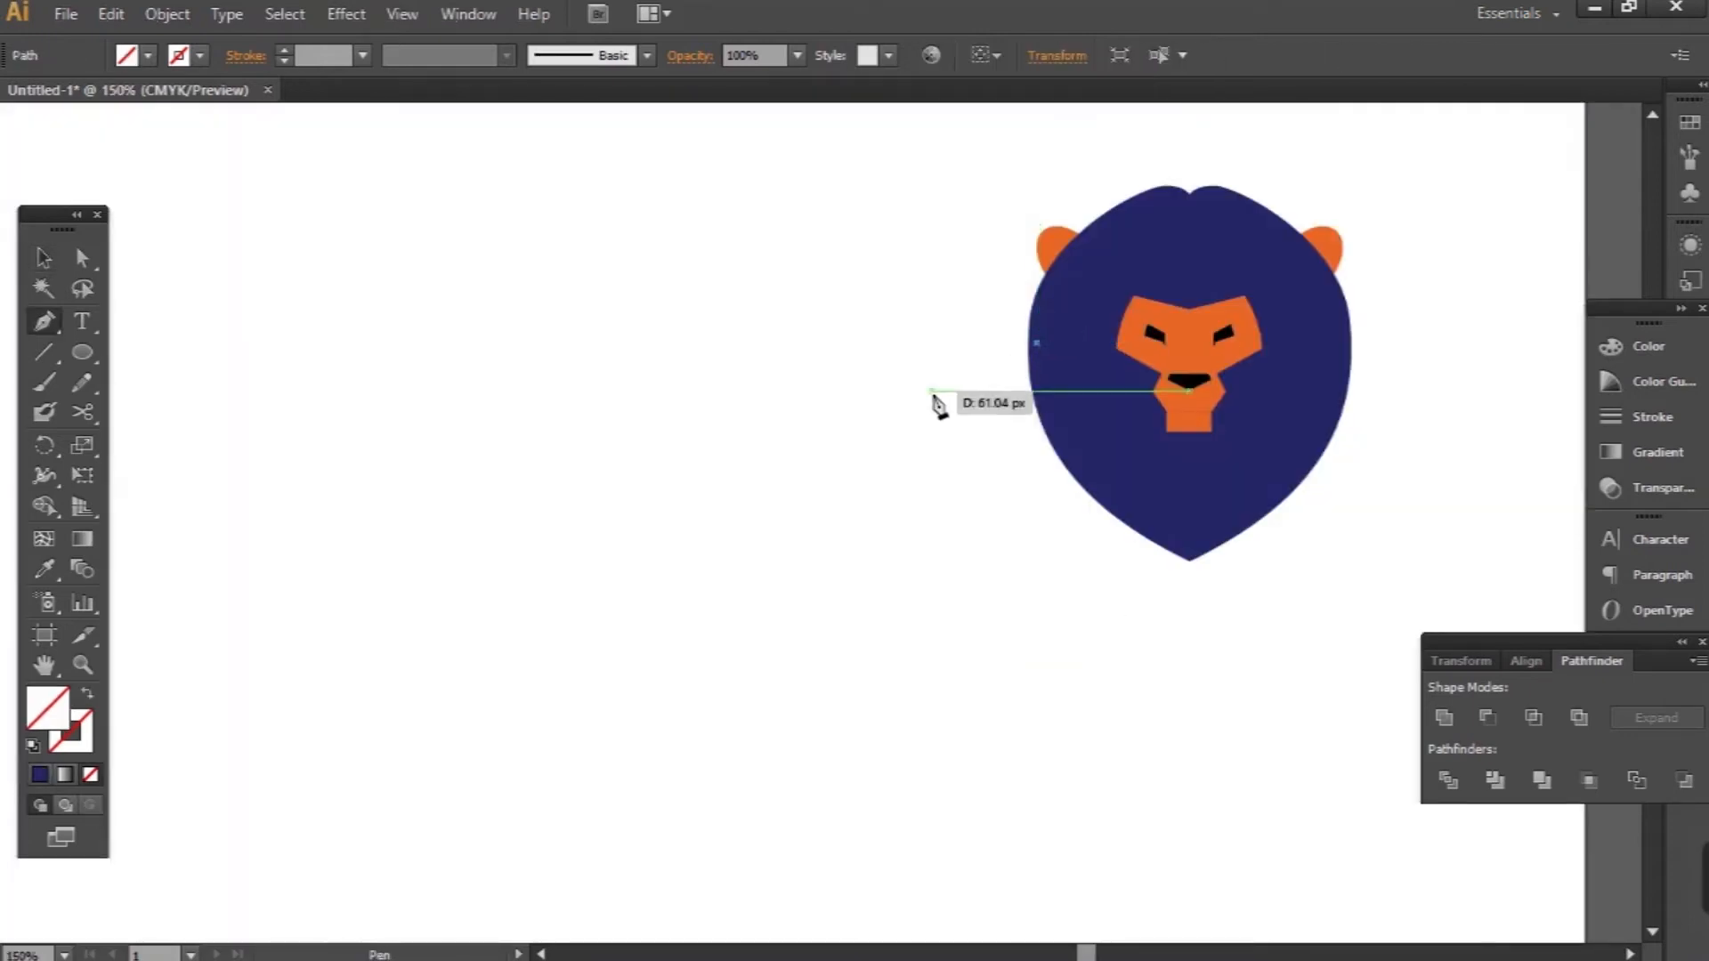
pyautogui.moveTo(902, 410); pyautogui.dragTo(884, 423)
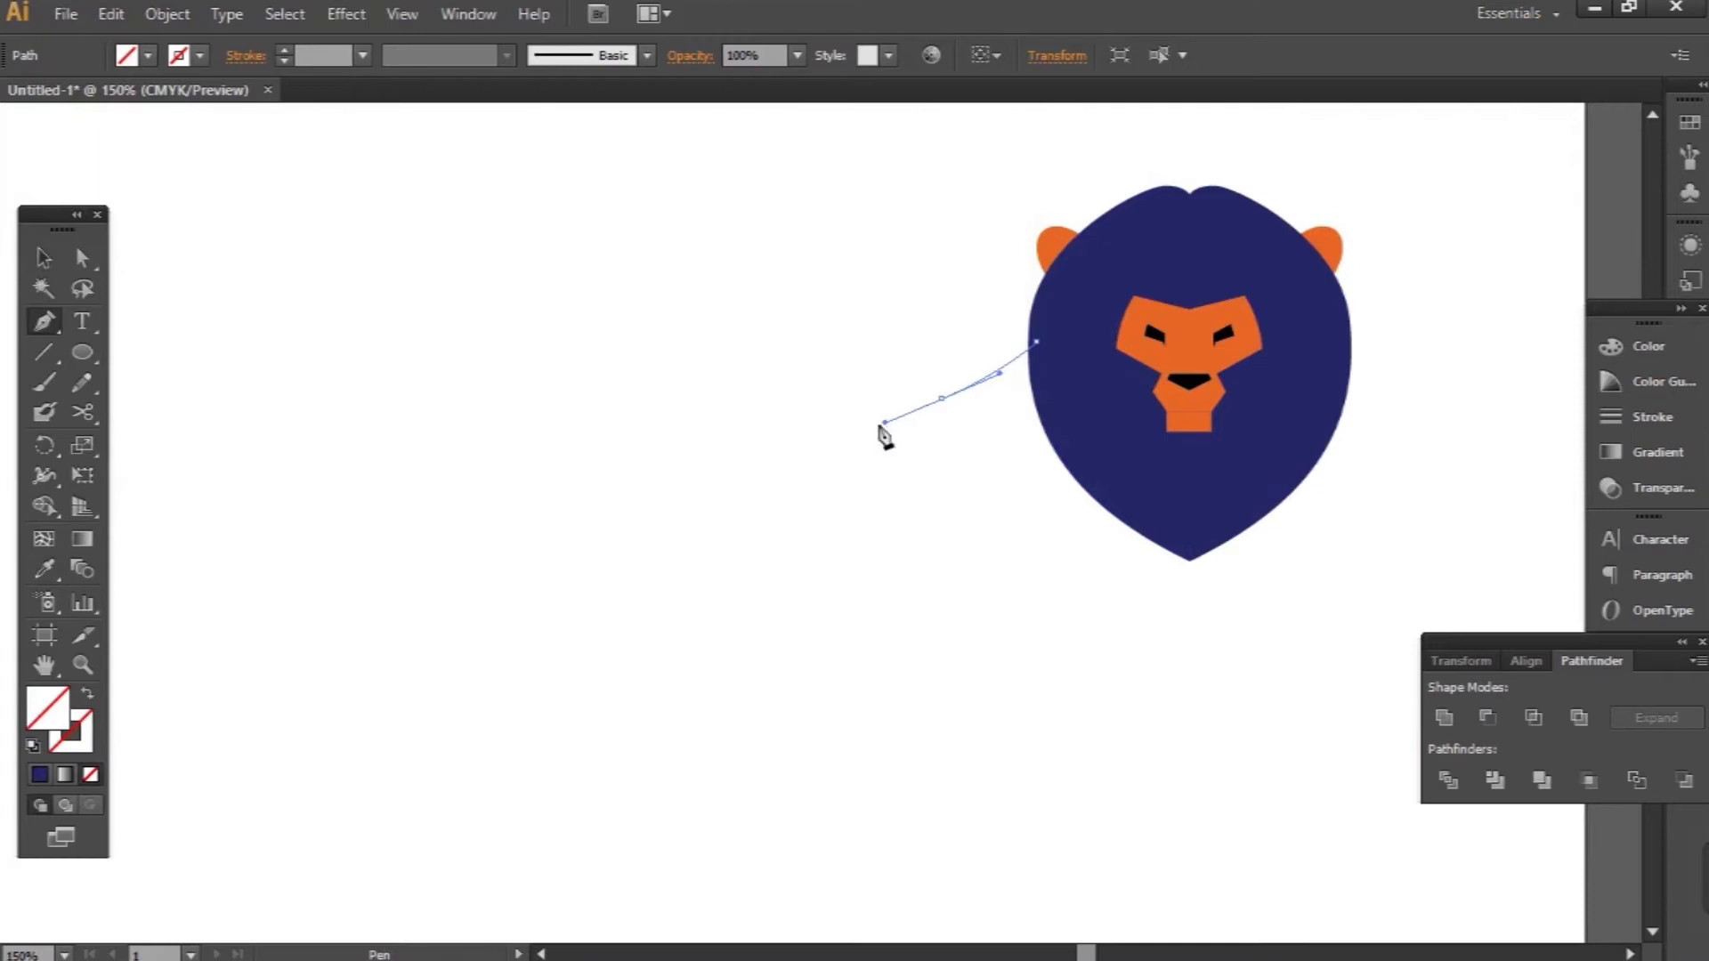
pyautogui.click(548, 468)
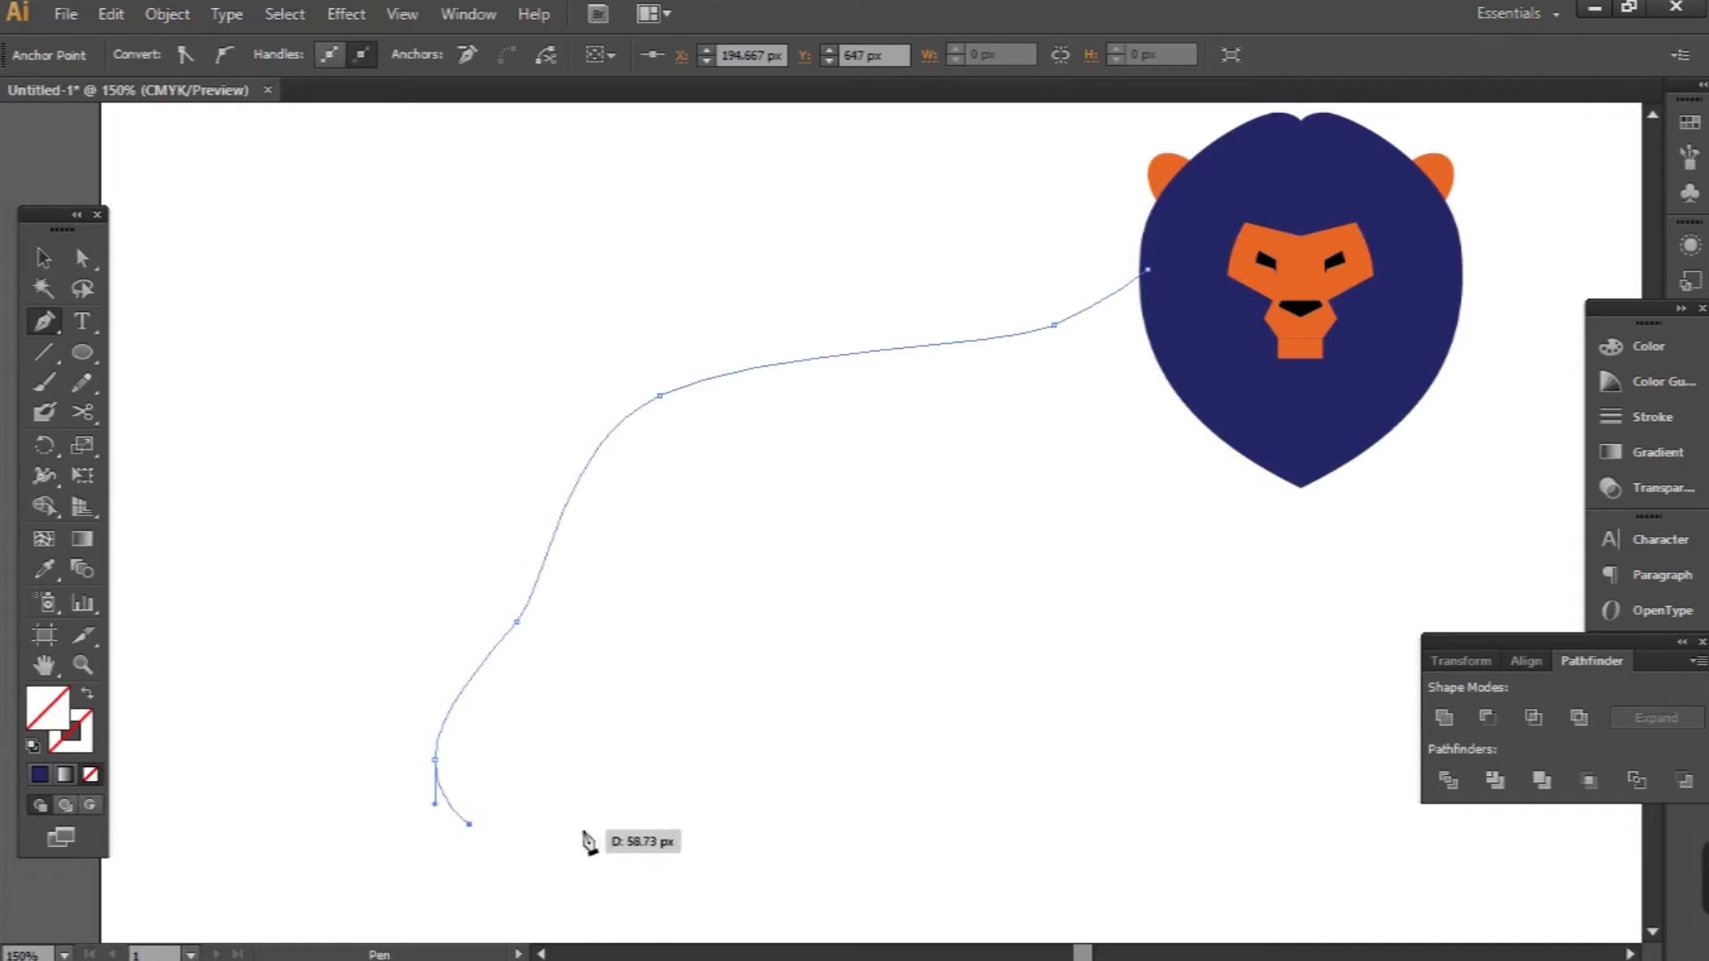
pyautogui.moveTo(596, 824); pyautogui.dragTo(525, 739)
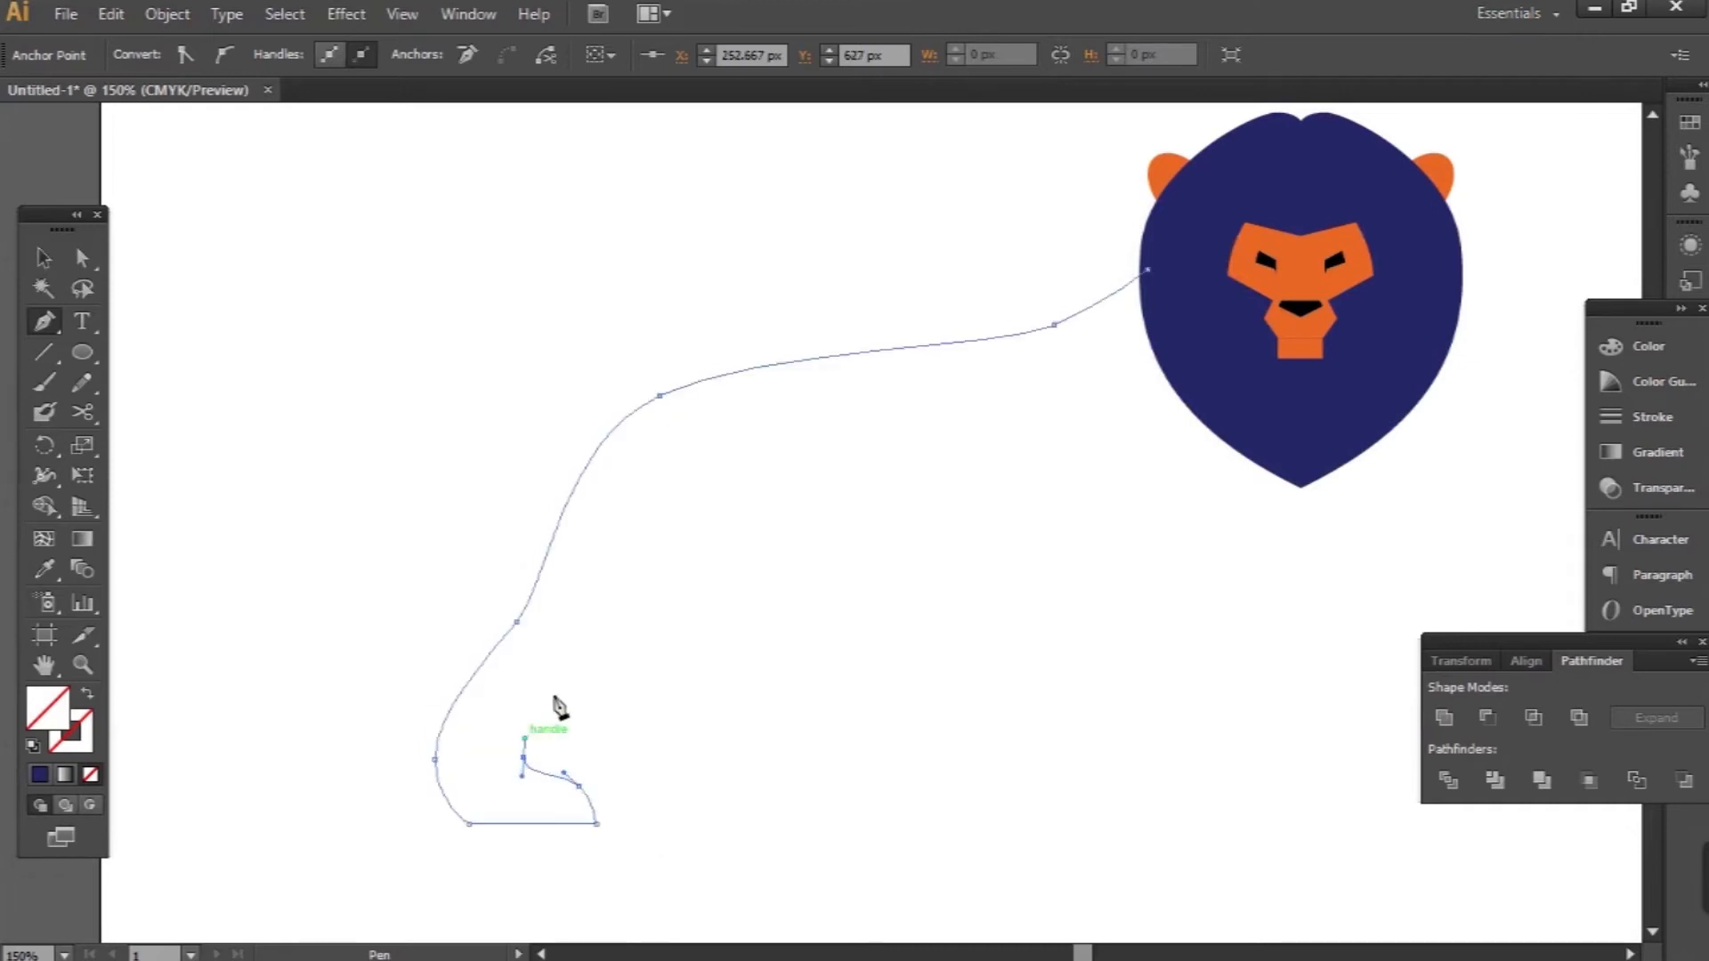
# Continue the outline up the inner hind leg, along the belly and chest, and close it at the mane
pyautogui.moveTo(587, 659); pyautogui.dragTo(616, 645)
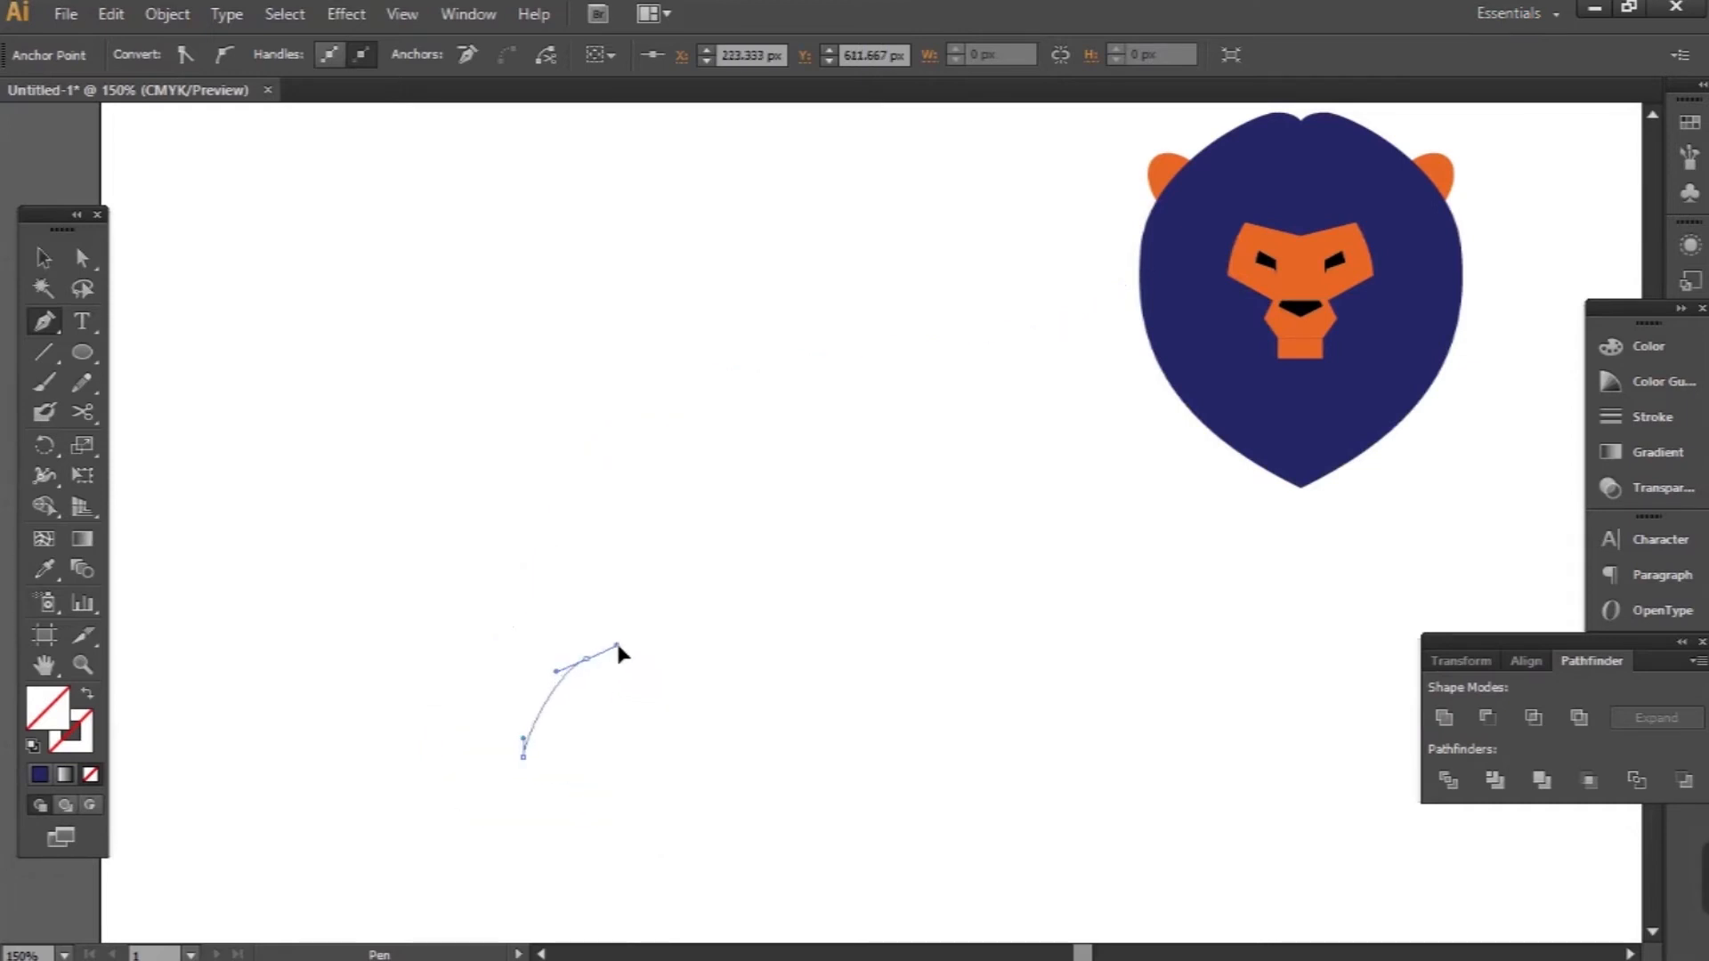
pyautogui.moveTo(723, 584); pyautogui.dragTo(755, 543)
pyautogui.click(754, 535)
pyautogui.moveTo(903, 578); pyautogui.dragTo(828, 580)
pyautogui.moveTo(957, 603)
pyautogui.mouseDown()
pyautogui.moveTo(1015, 612)
pyautogui.moveTo(979, 592)
pyautogui.mouseUp()
pyautogui.click(977, 594)
pyautogui.click(1047, 332)
pyautogui.click(941, 230)
# Fill the body shape with the face's orange and deselect it
pyautogui.press('i')
pyautogui.click(1063, 267)
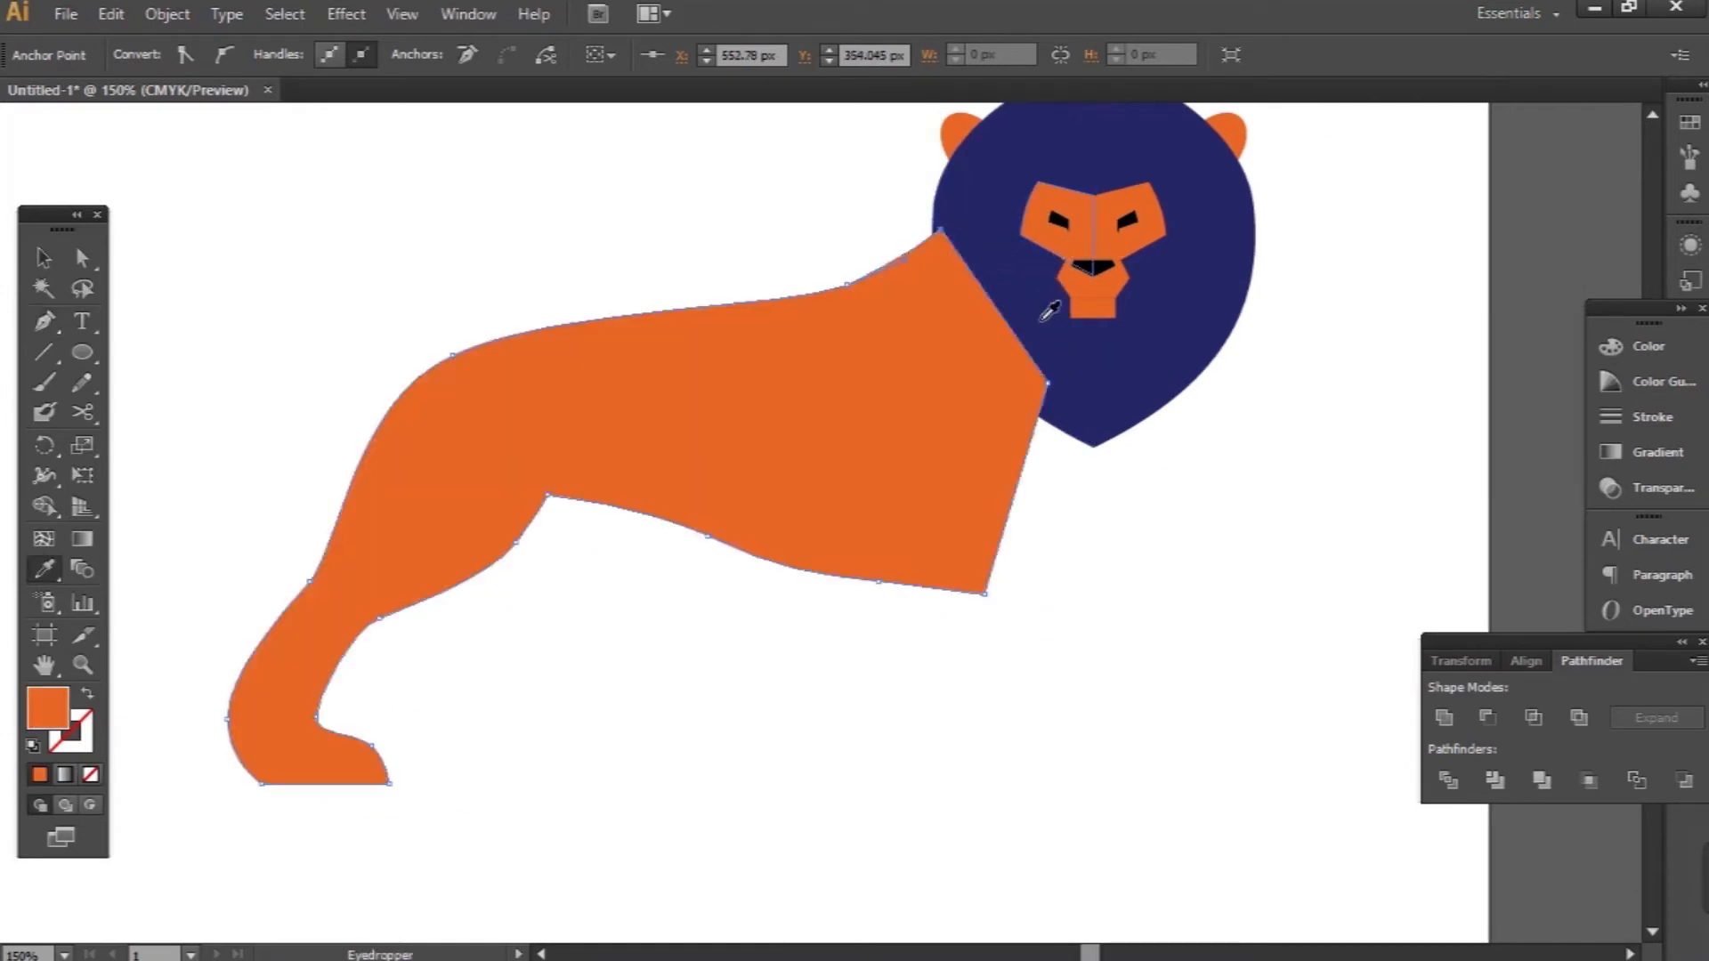
pyautogui.press('v')
pyautogui.click(1130, 585)
# Draw a closed front leg with a paw below the chest using the Pen tool, reaching up to the mane
pyautogui.press('p')
pyautogui.click(910, 512)
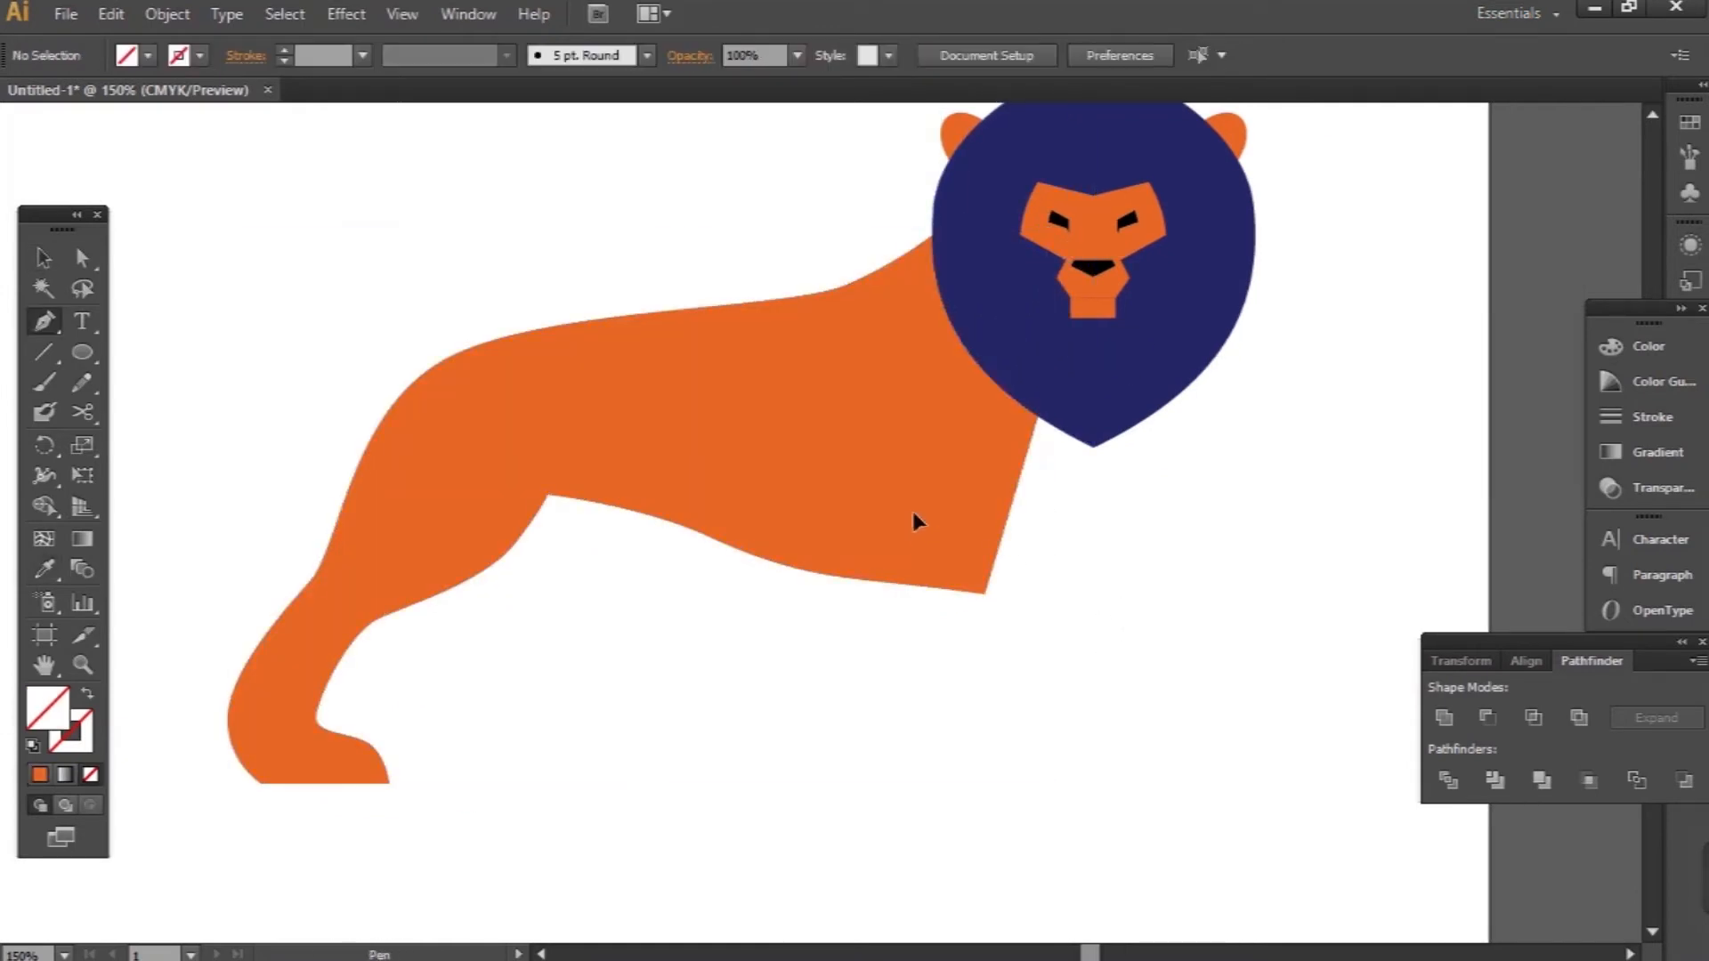
pyautogui.click(843, 783)
pyautogui.click(844, 783)
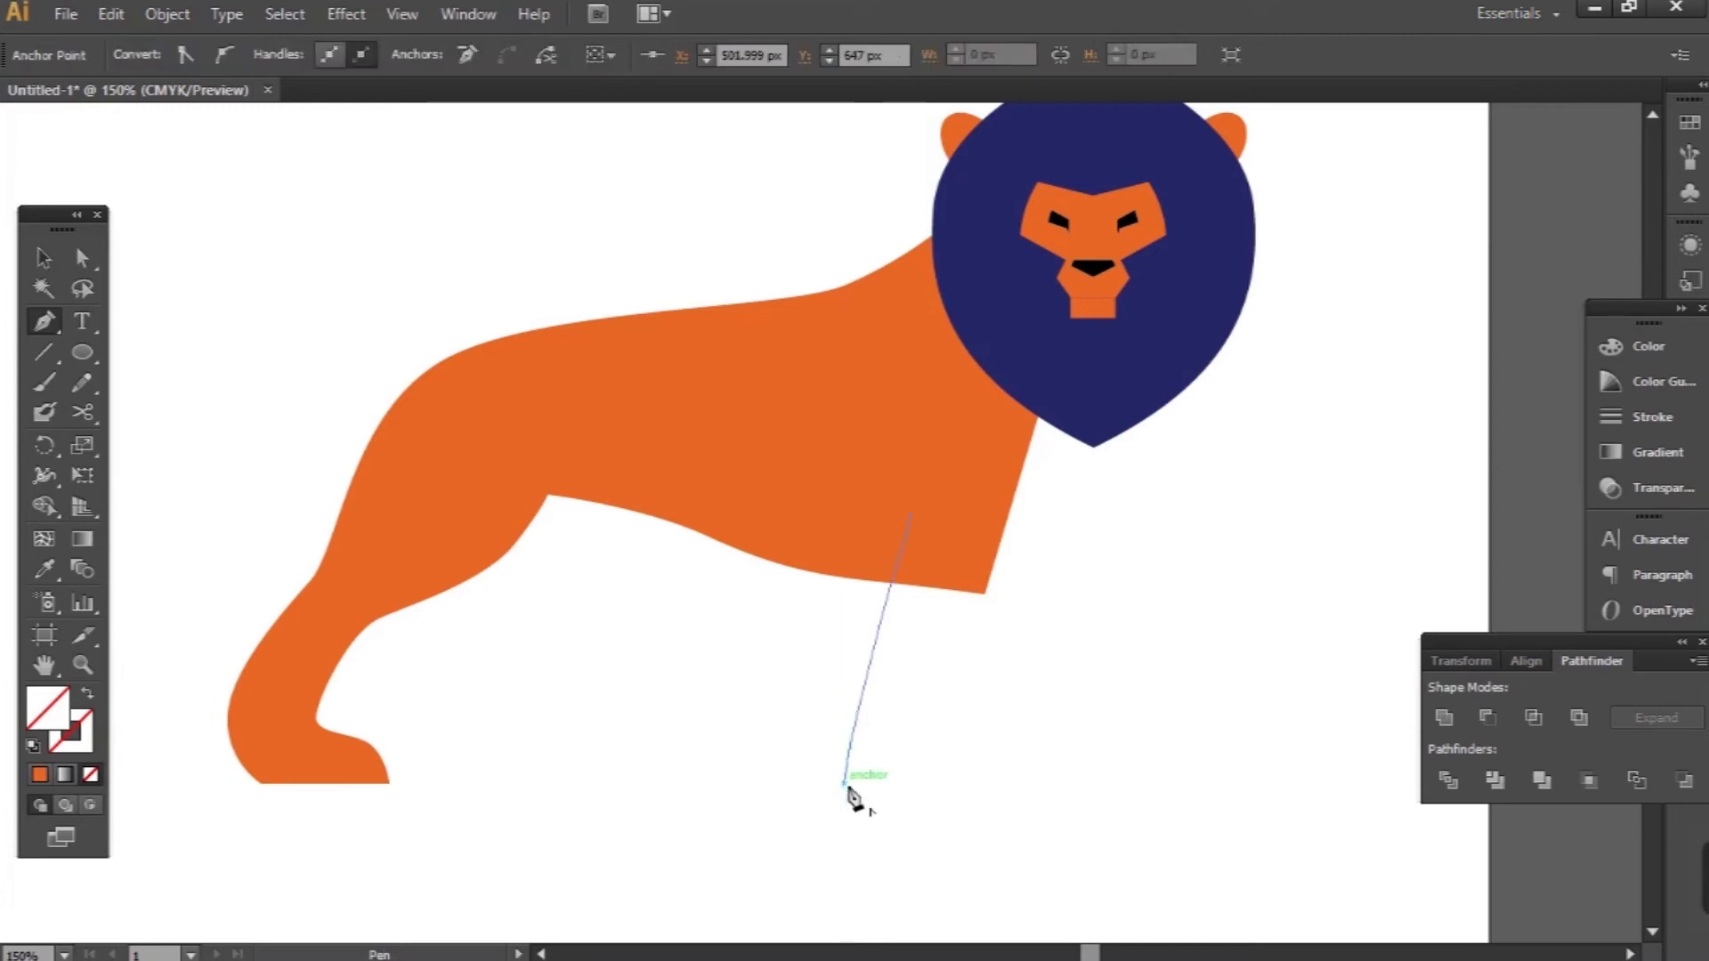
pyautogui.click(979, 784)
pyautogui.moveTo(929, 725); pyautogui.dragTo(933, 685)
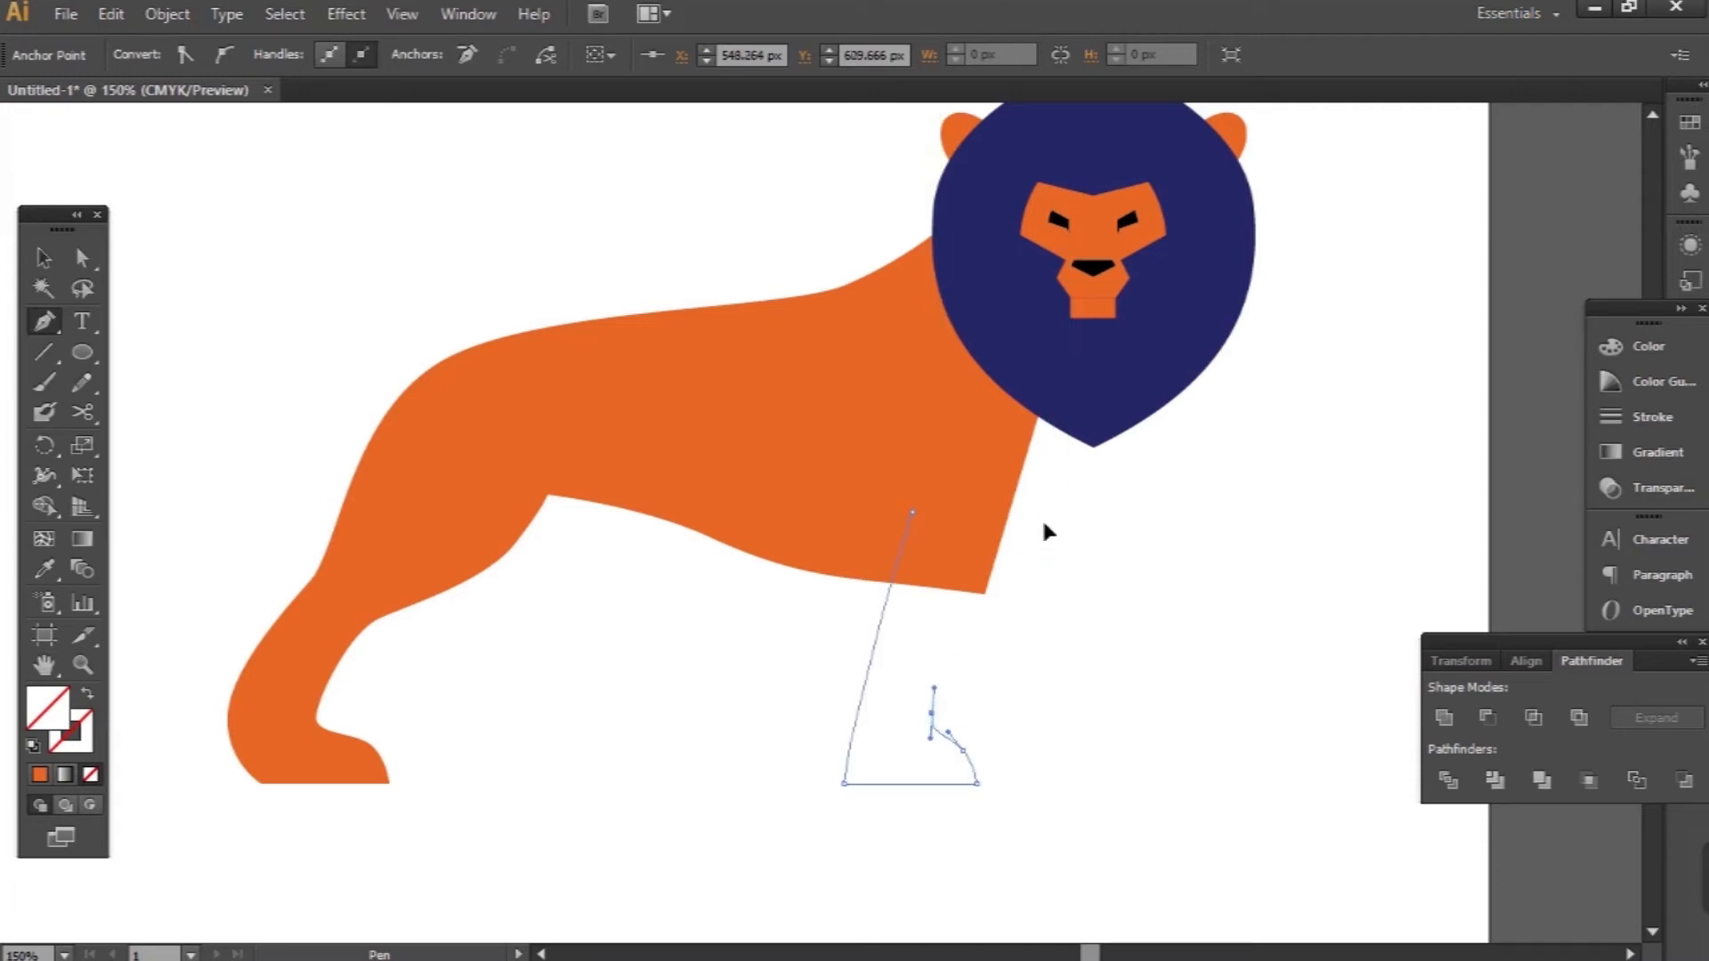
pyautogui.moveTo(1075, 417); pyautogui.dragTo(940, 397)
# Fill the front leg with the body's orange and deselect it
pyautogui.press('i')
pyautogui.click(859, 488)
pyautogui.press('v')
pyautogui.click(1023, 643)
# Draw the far front leg as a closed Pen tool shape running from the mane's tip to a forward paw and back behind the near leg
pyautogui.press('p')
pyautogui.click(1082, 434)
pyautogui.moveTo(1119, 602); pyautogui.dragTo(1247, 732)
pyautogui.press('/')
pyautogui.click(1246, 743)
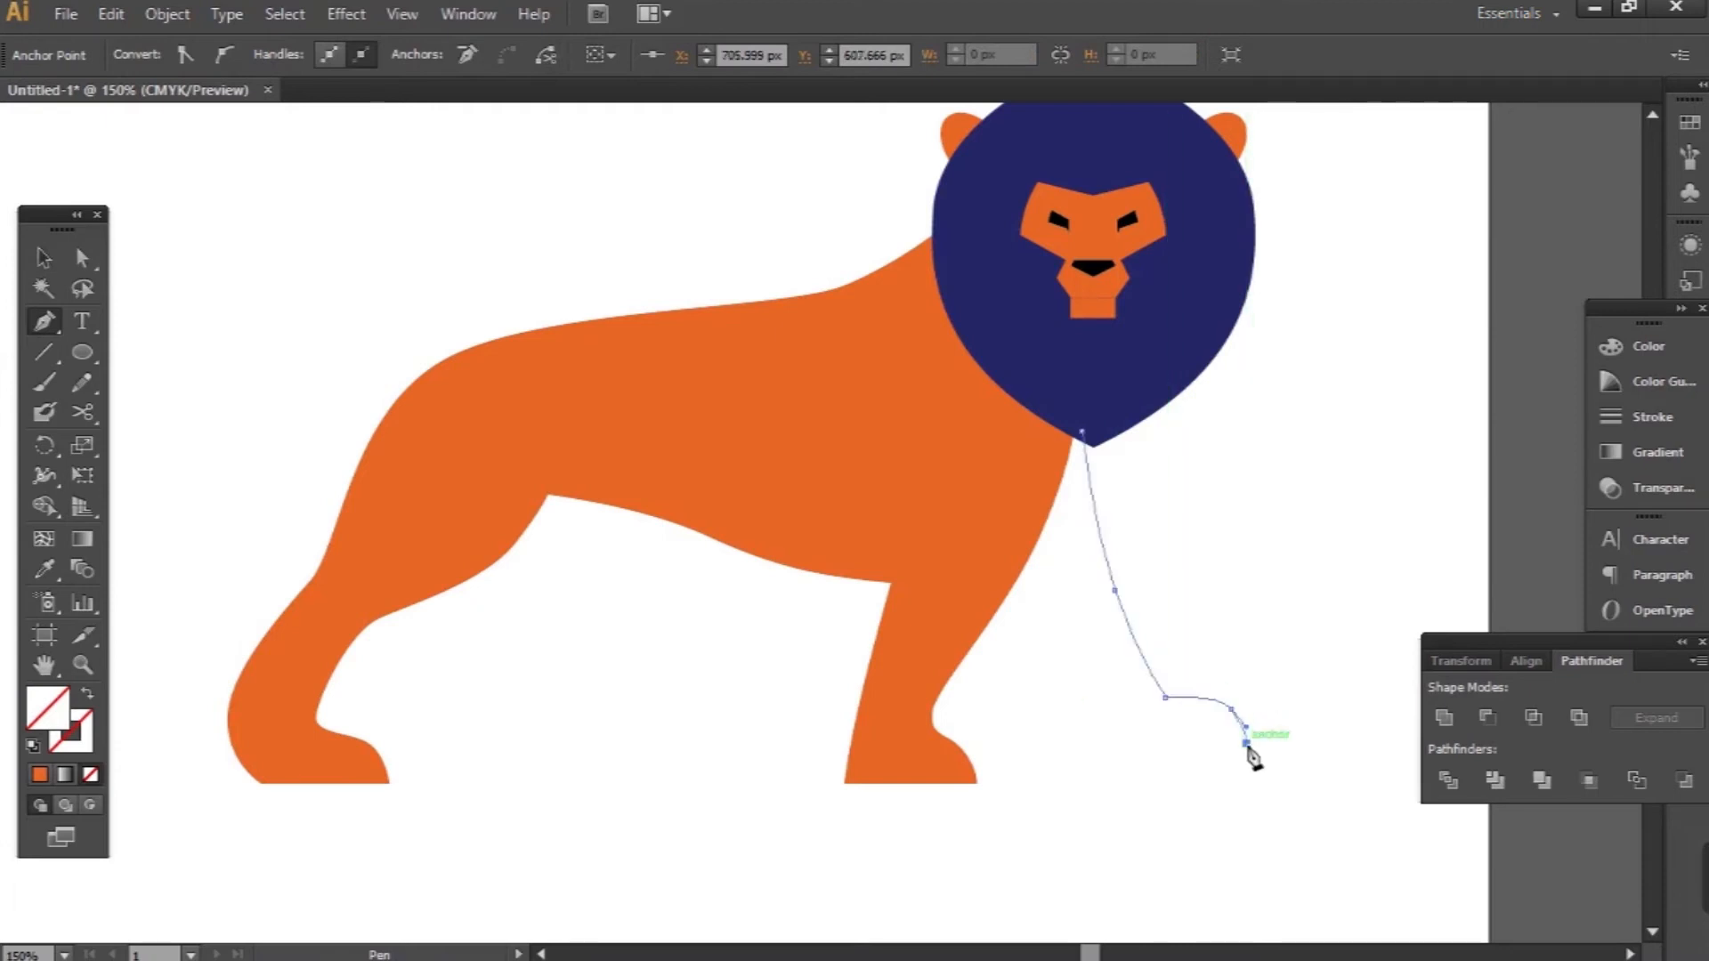
pyautogui.click(1105, 746)
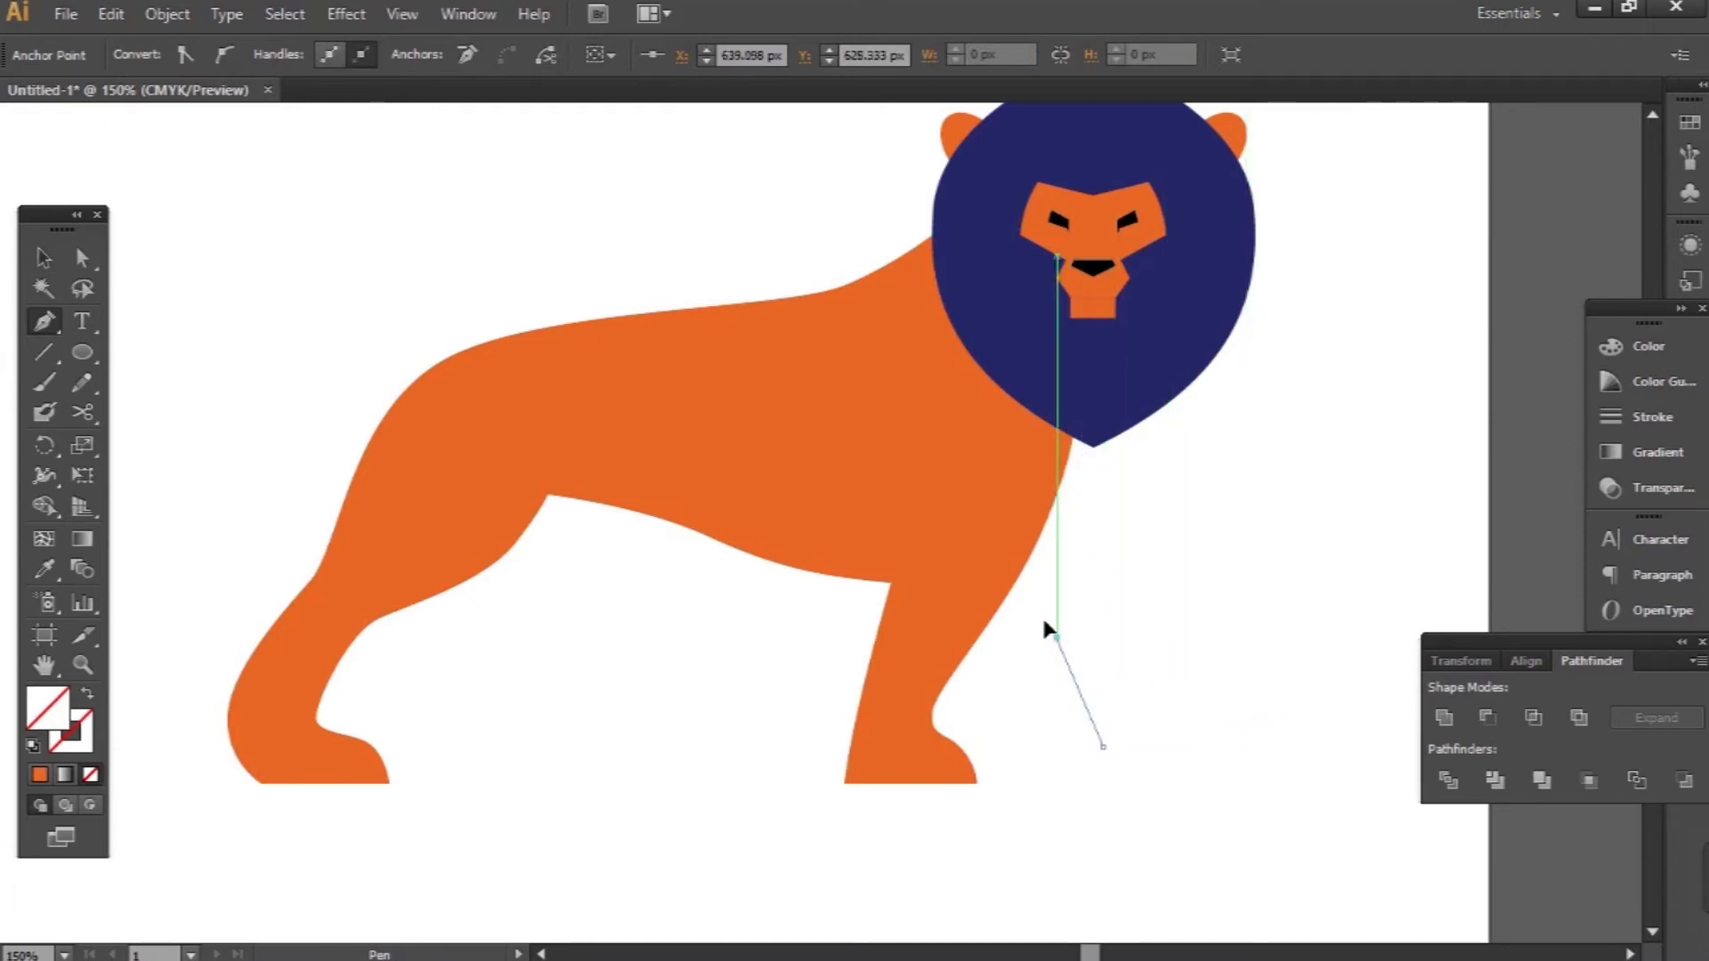
pyautogui.moveTo(1028, 595); pyautogui.dragTo(1023, 591)
pyautogui.click(990, 561)
pyautogui.click(1034, 432)
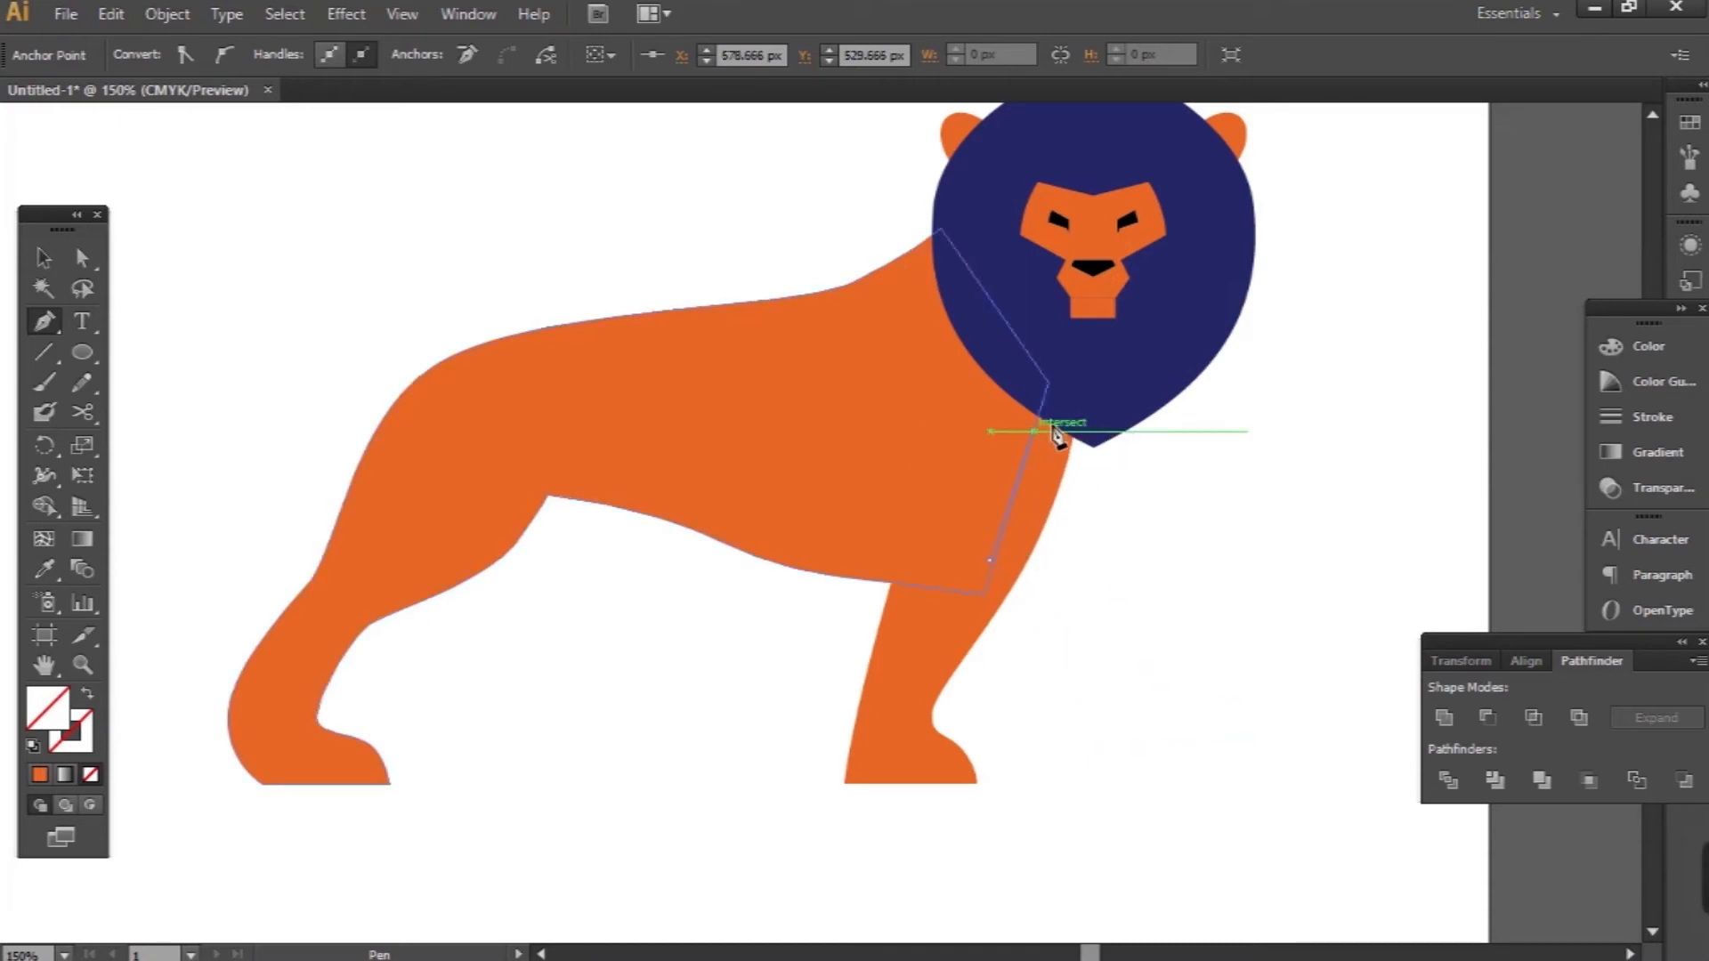
# Fill the far front leg with the body's orange and deselect it
pyautogui.press('i')
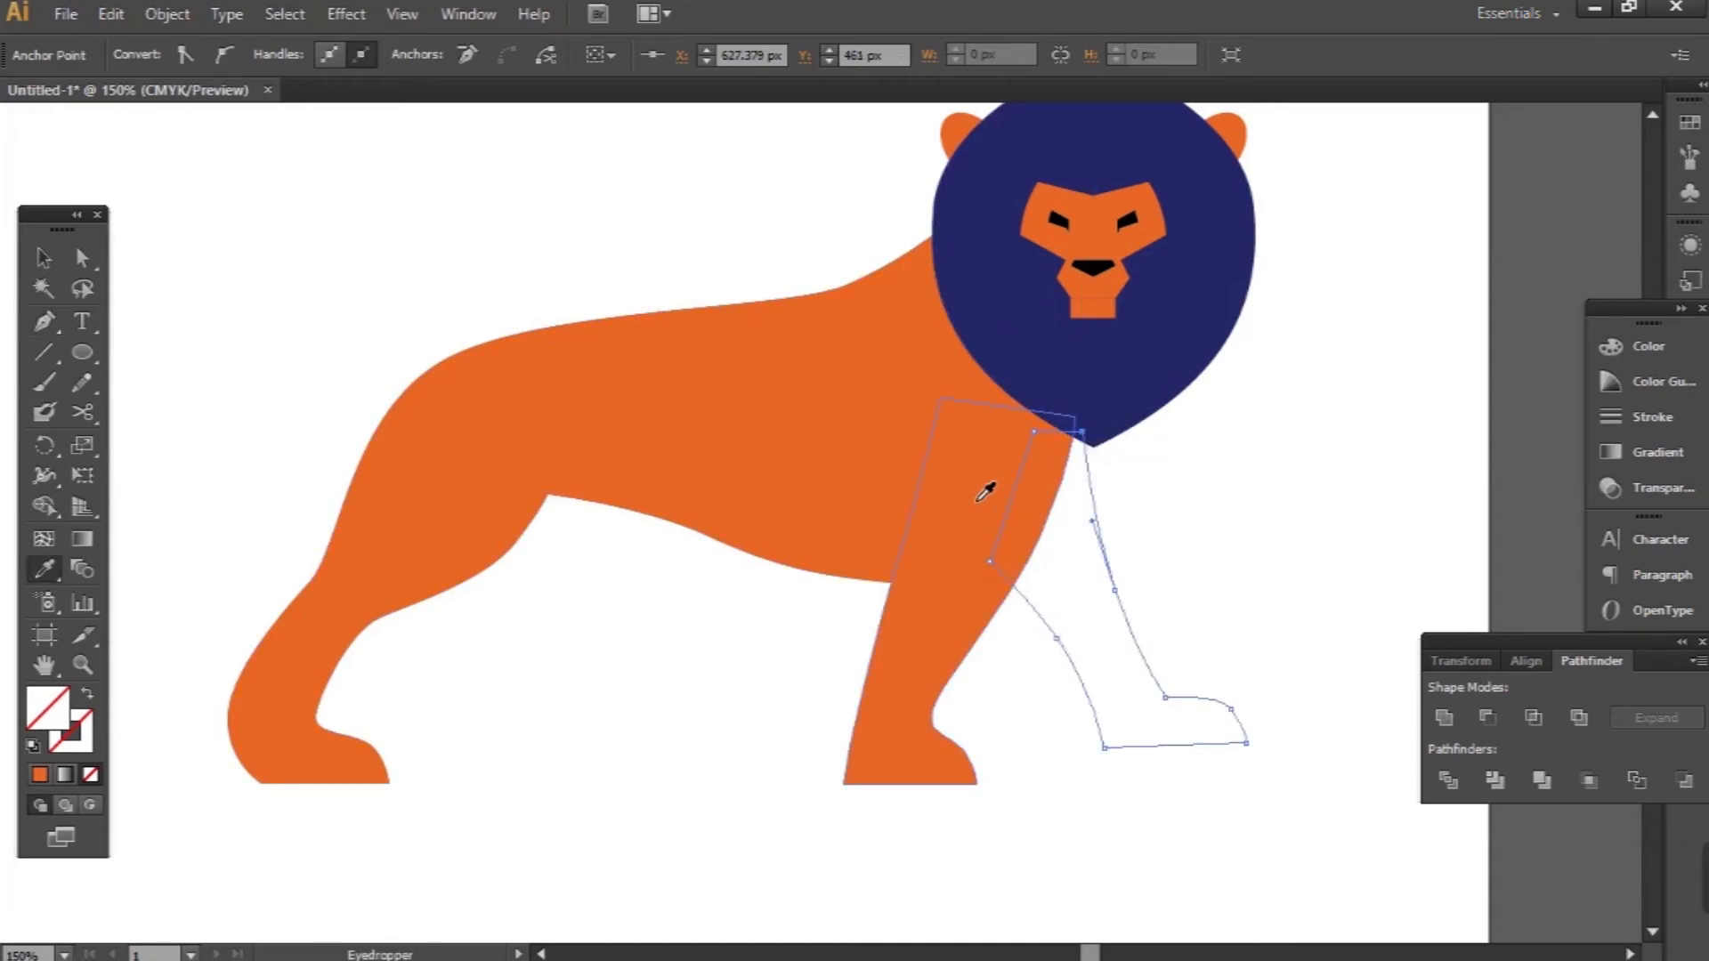
pyautogui.click(984, 495)
pyautogui.keyDown('ctrl'); pyautogui.click(1143, 527); pyautogui.keyUp('ctrl')
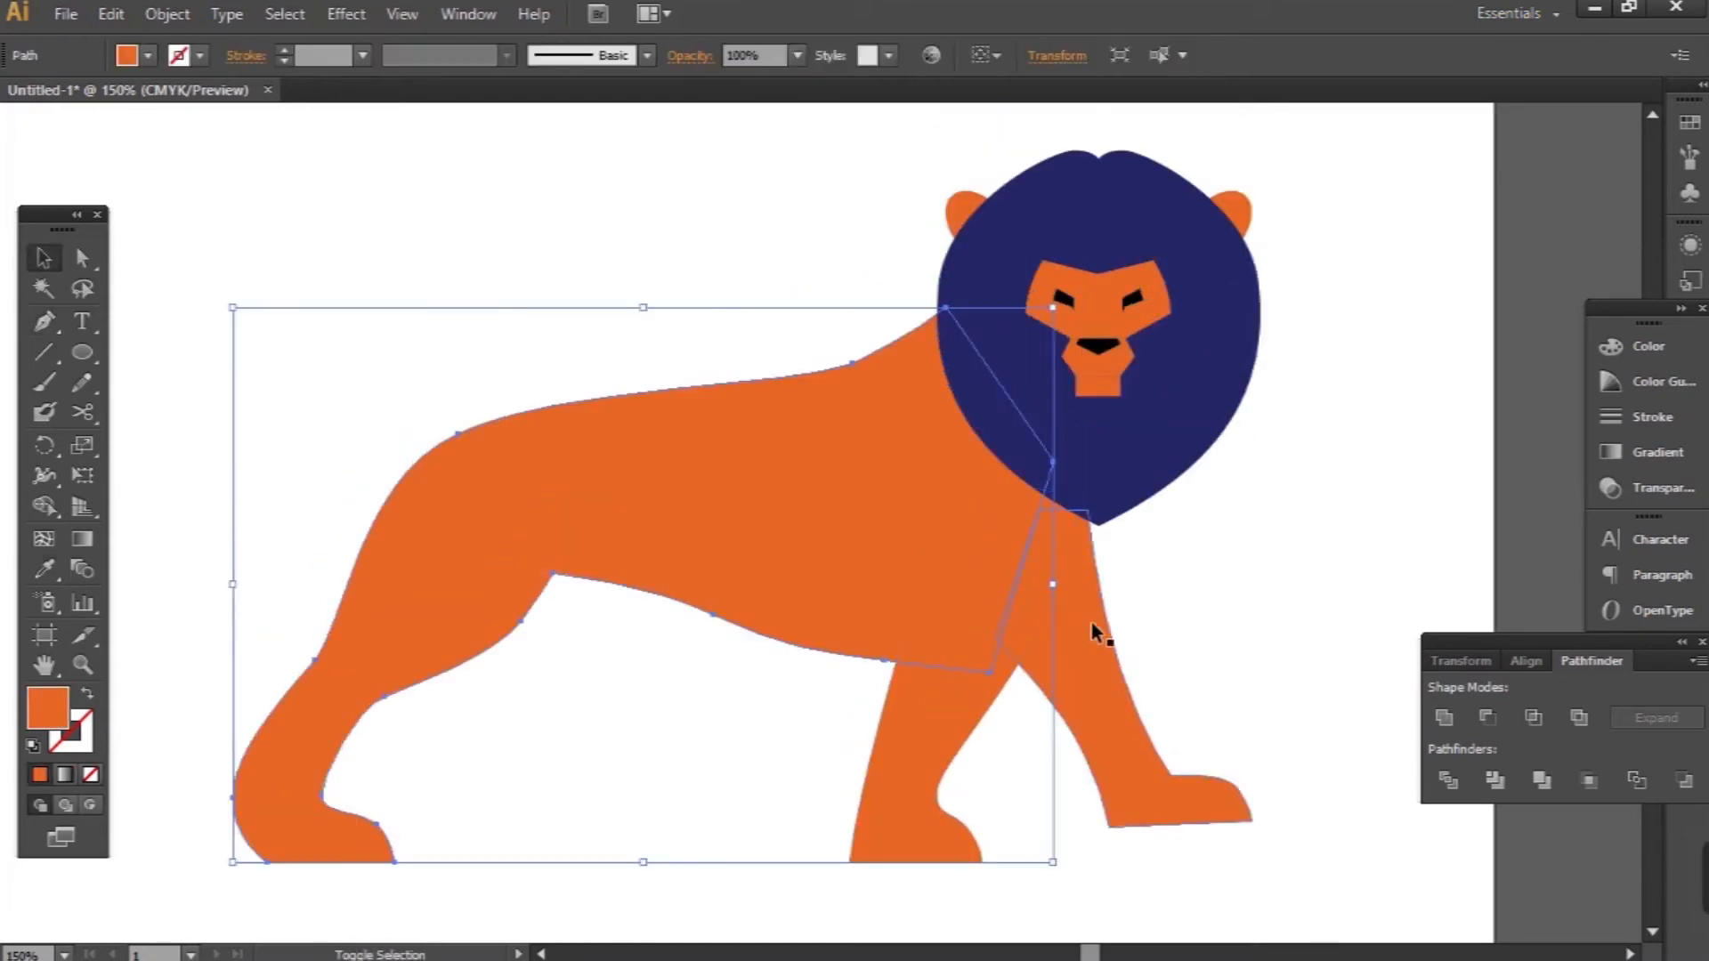
# Recolour the body, legs and ears with a golden orange swatch and match the face shapes to it
pyautogui.keyDown('shift'); pyautogui.click(1091, 623); pyautogui.keyUp('shift')
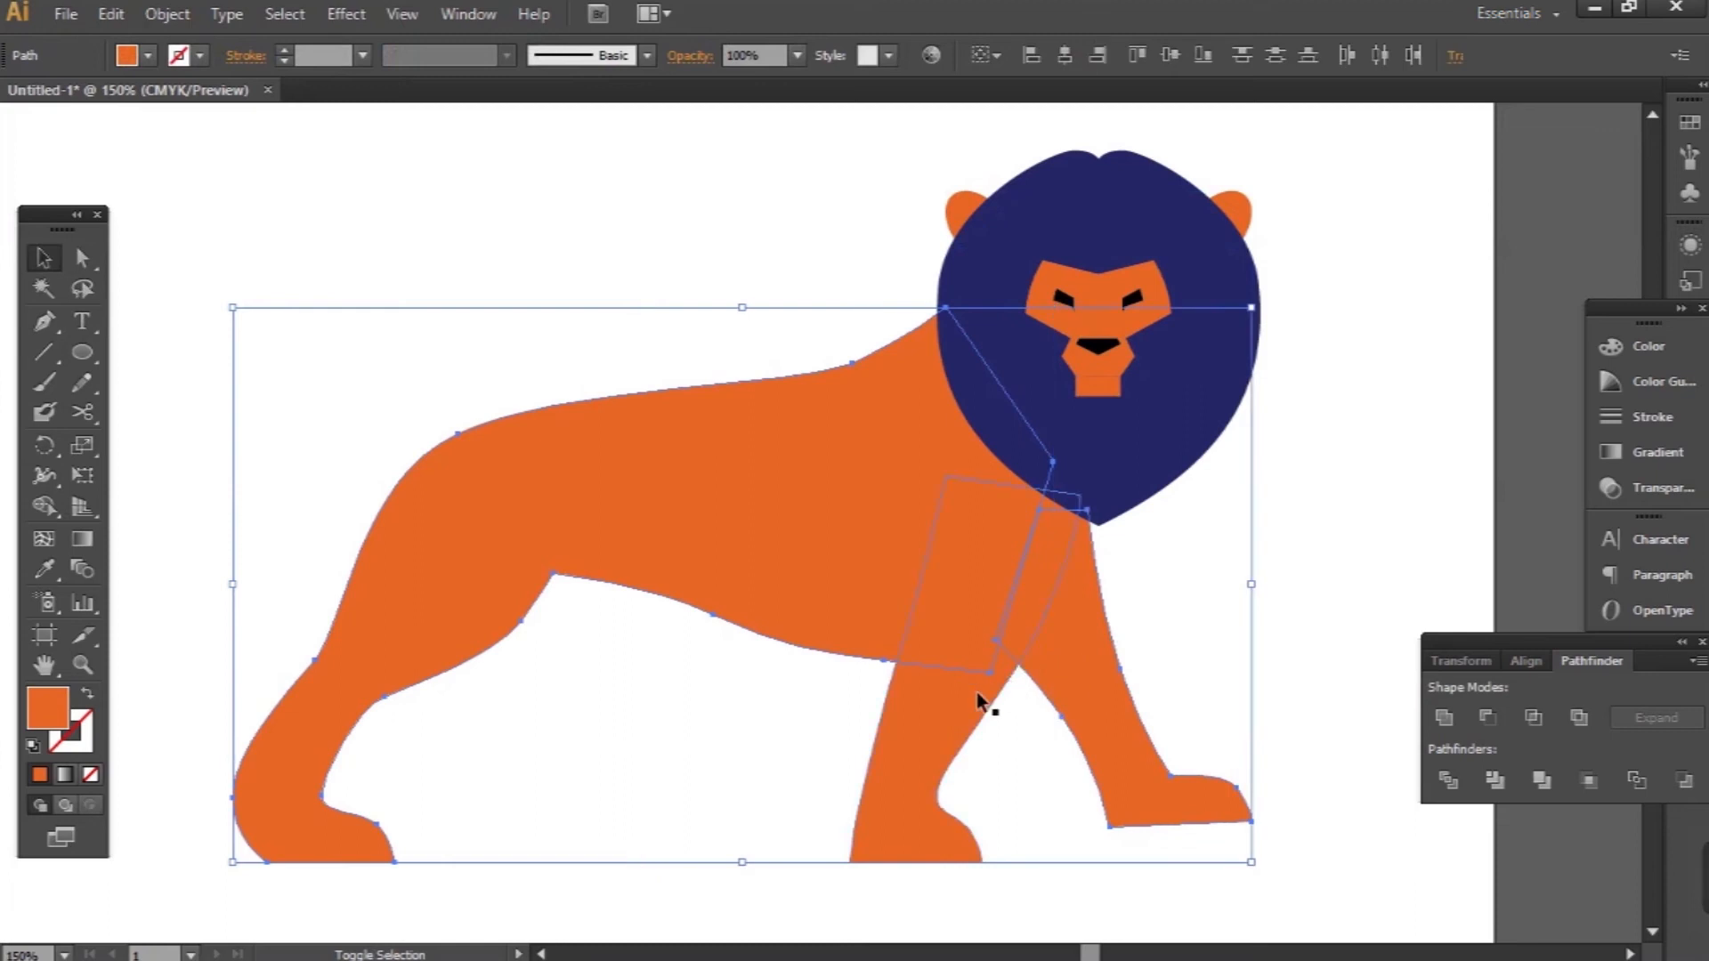
pyautogui.keyDown('shift'); pyautogui.click(1245, 206); pyautogui.keyUp('shift')
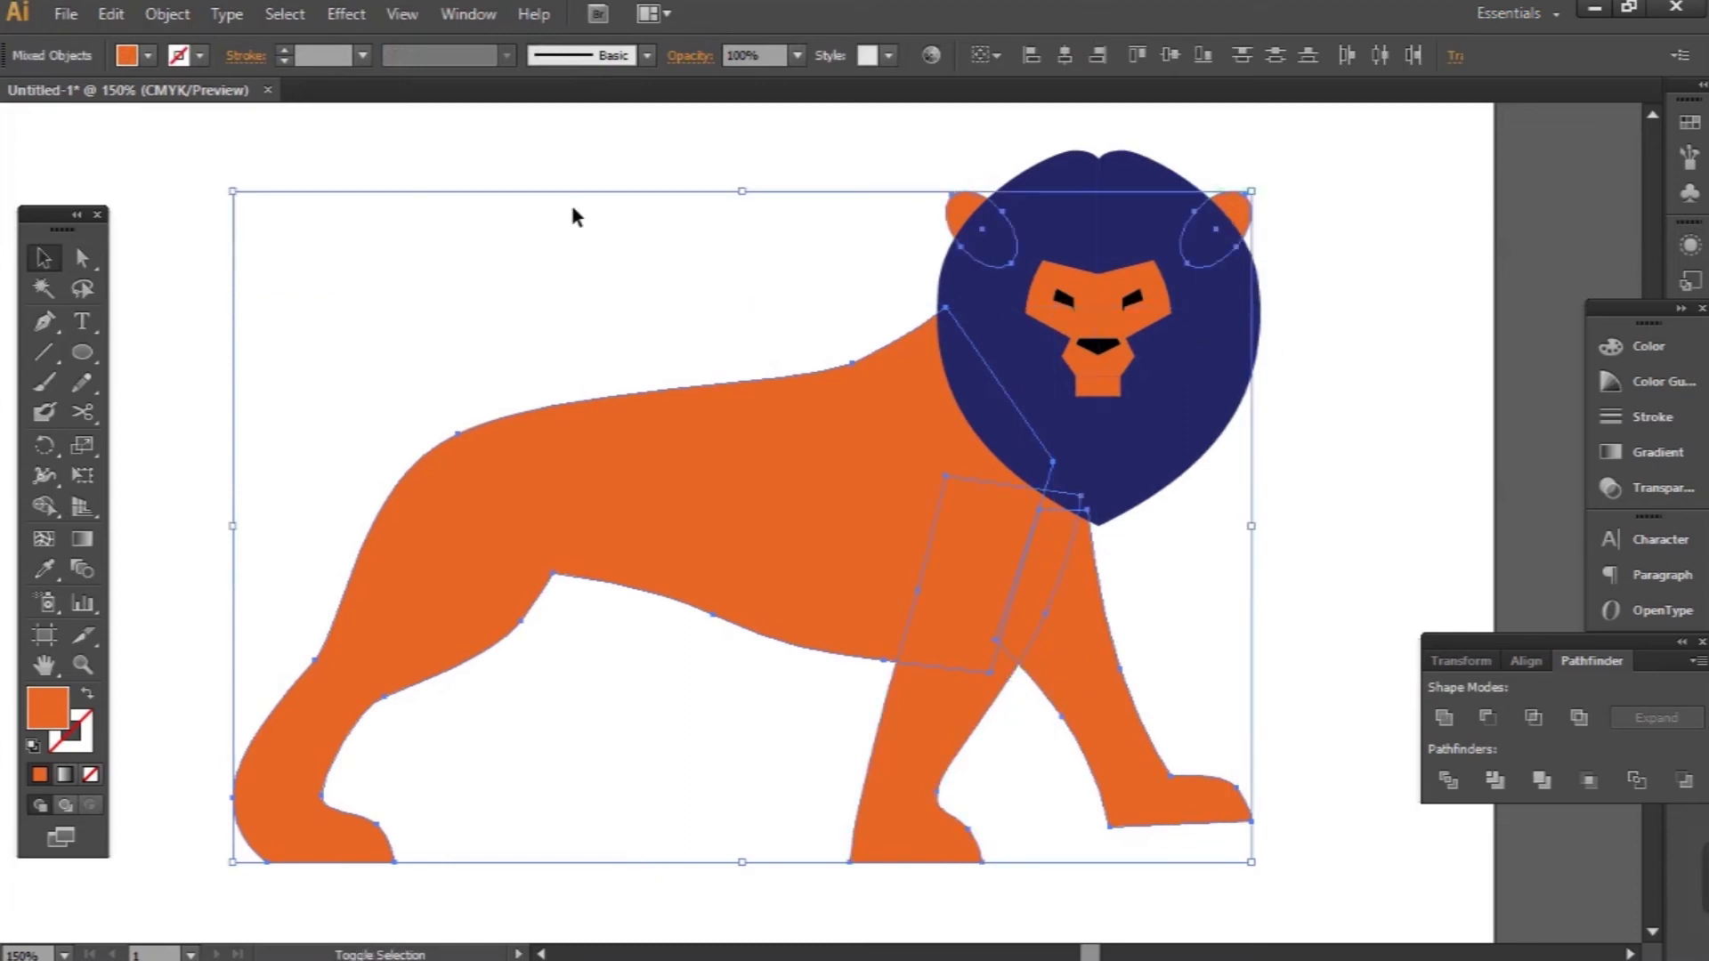
pyautogui.click(147, 56)
pyautogui.click(129, 167)
pyautogui.press('a')
pyautogui.click(1102, 454)
pyautogui.press('i')
pyautogui.click(909, 473)
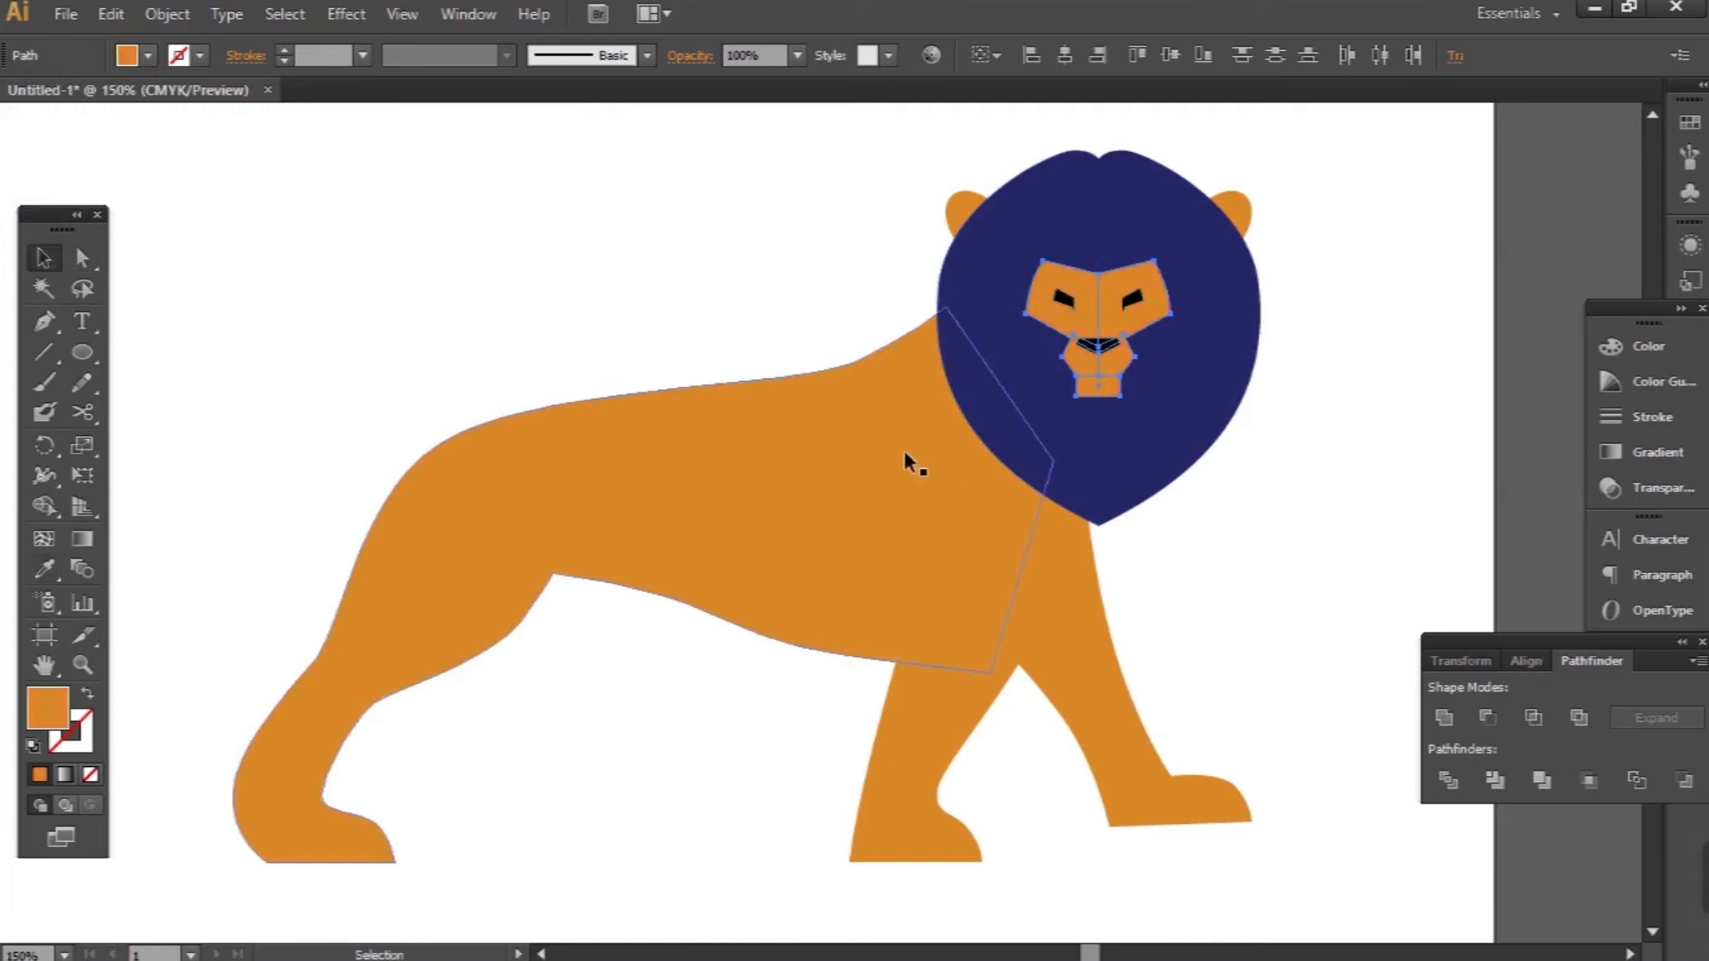
# Recolour the mane with the reddish-brown swatch
pyautogui.press('a')
pyautogui.click(996, 418)
pyautogui.click(147, 55)
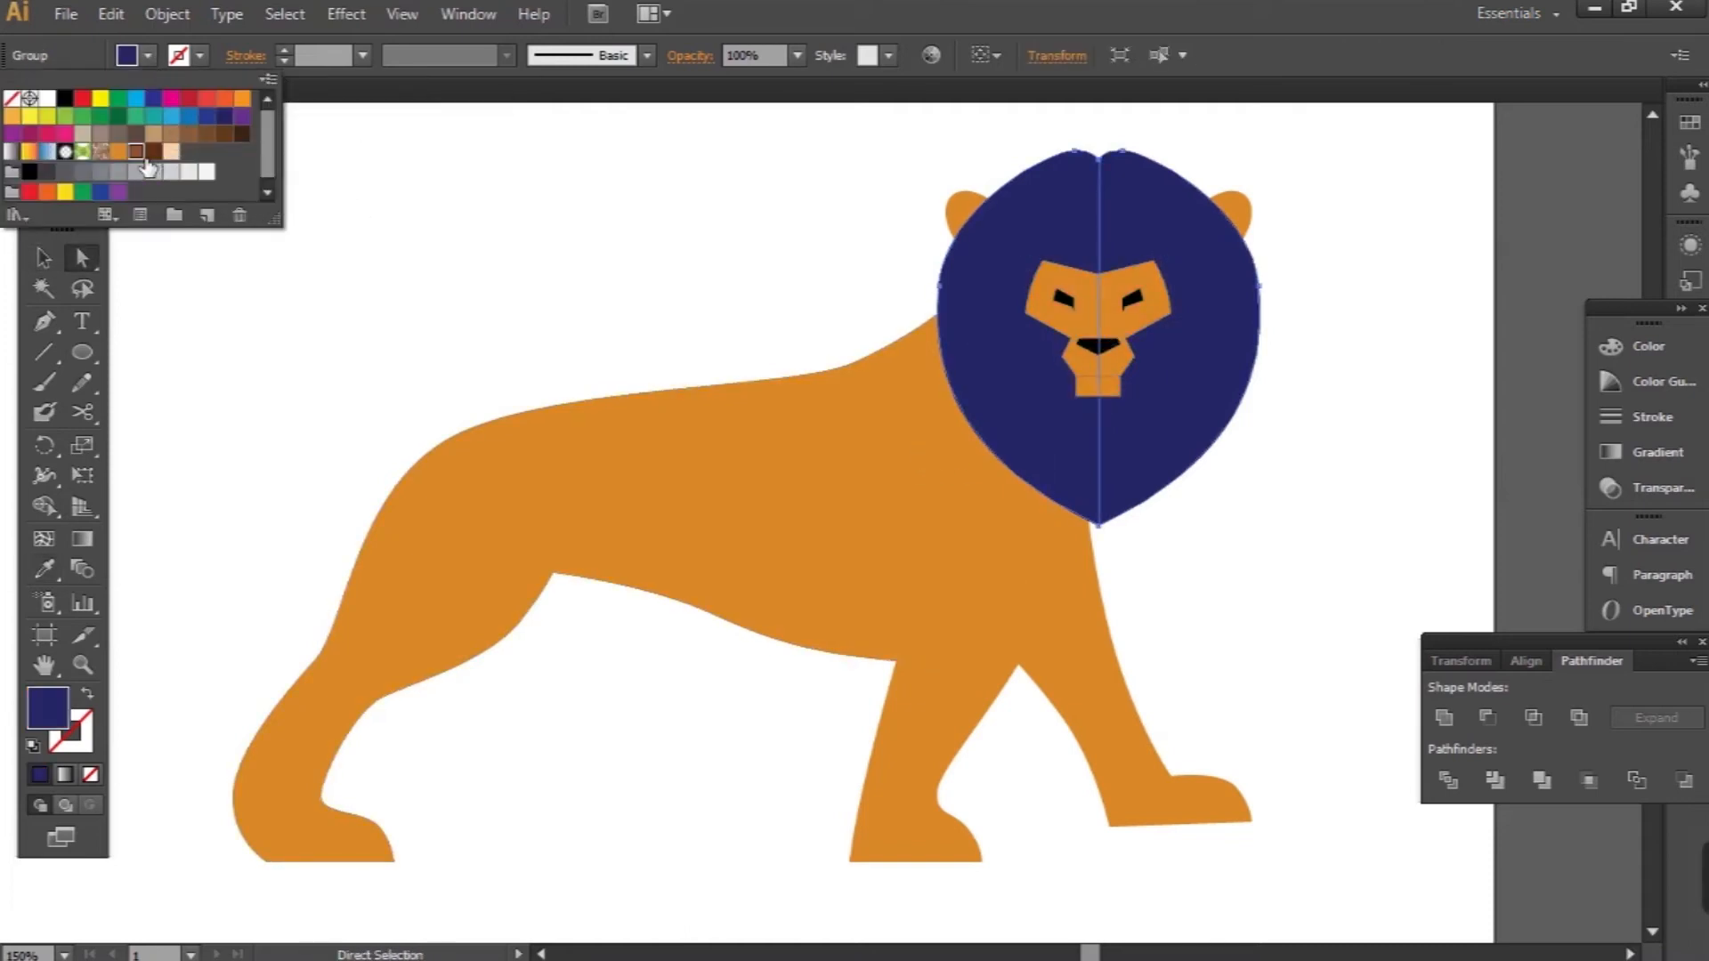
pyautogui.click(148, 164)
# Recolour the eyes and nose with the dark brown swatch and deselect them
pyautogui.press('v')
pyautogui.click(1064, 298)
pyautogui.click(148, 55)
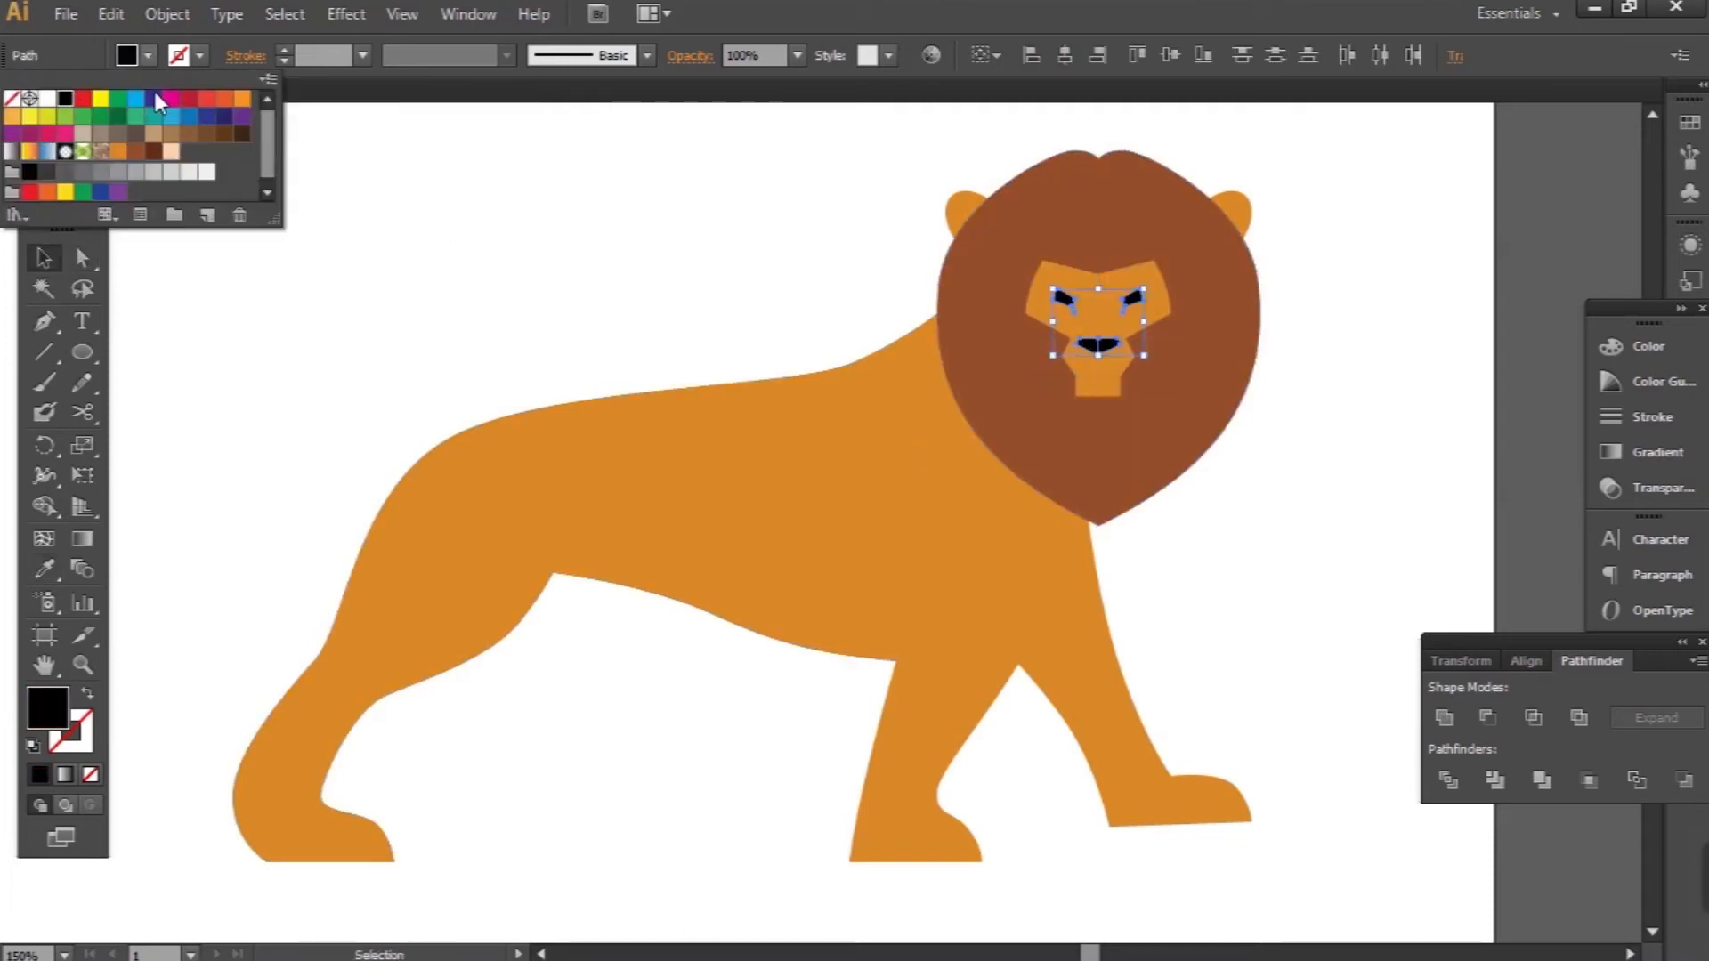
pyautogui.click(153, 151)
pyautogui.click(620, 261)
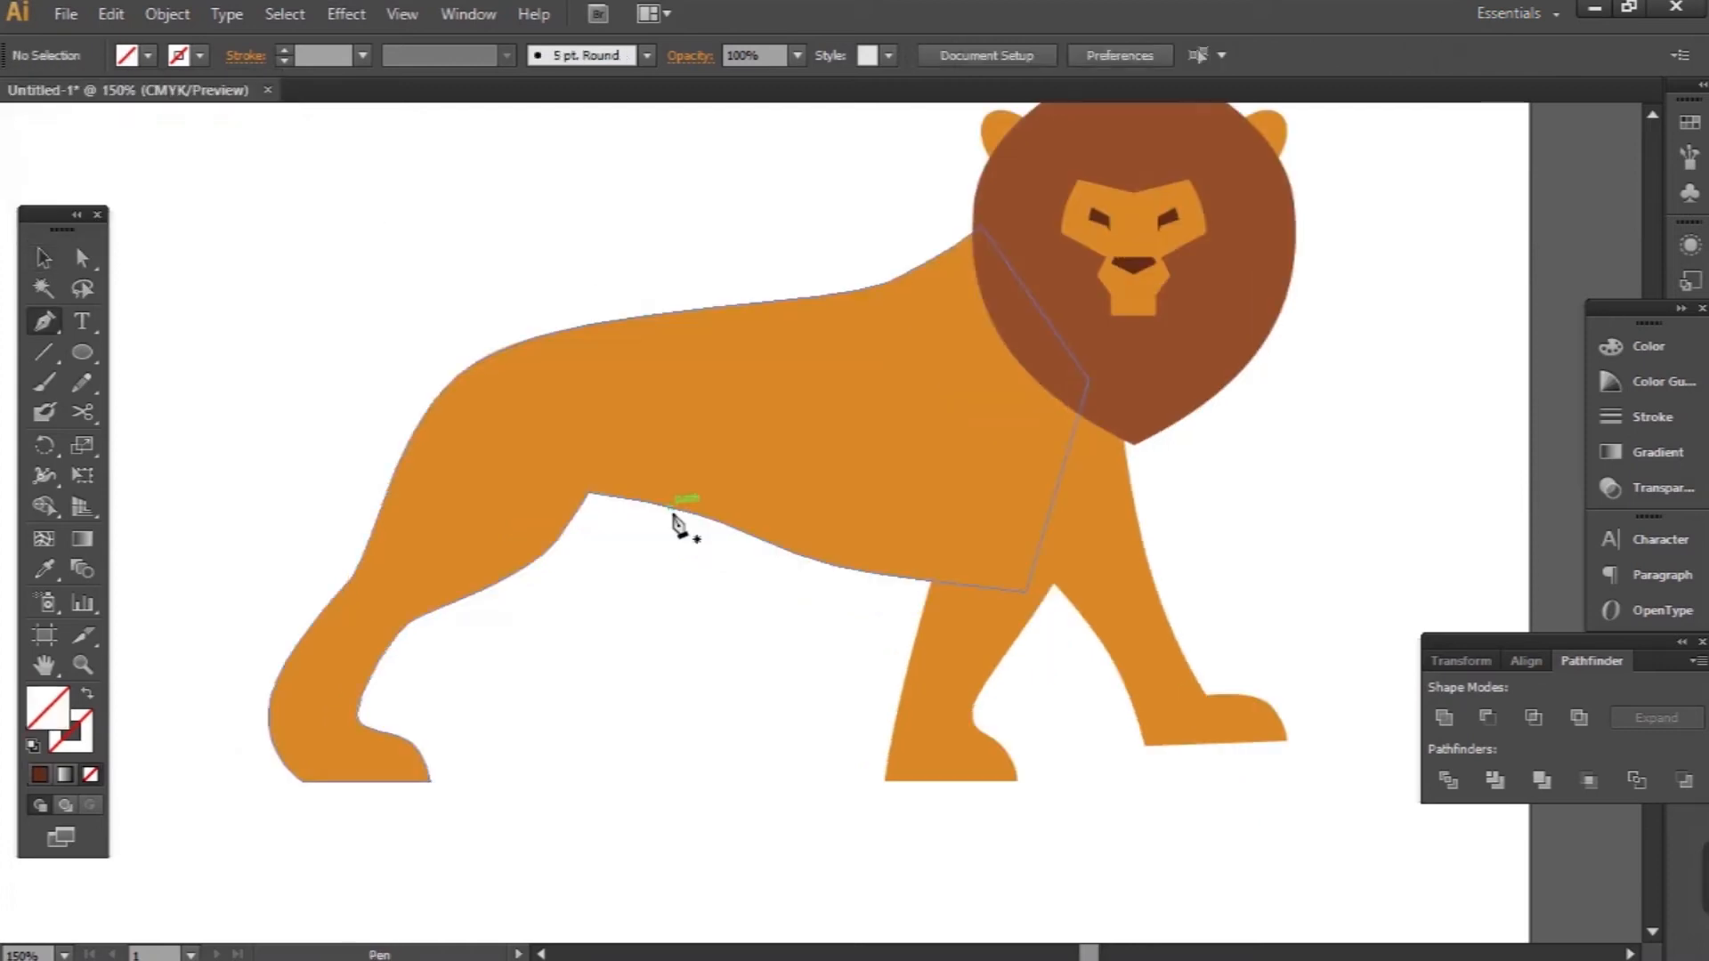
# Draw the far hind leg as a closed Pen tool shape from the belly down to the paw and back up into the body
pyautogui.moveTo(666, 507); pyautogui.dragTo(601, 622)
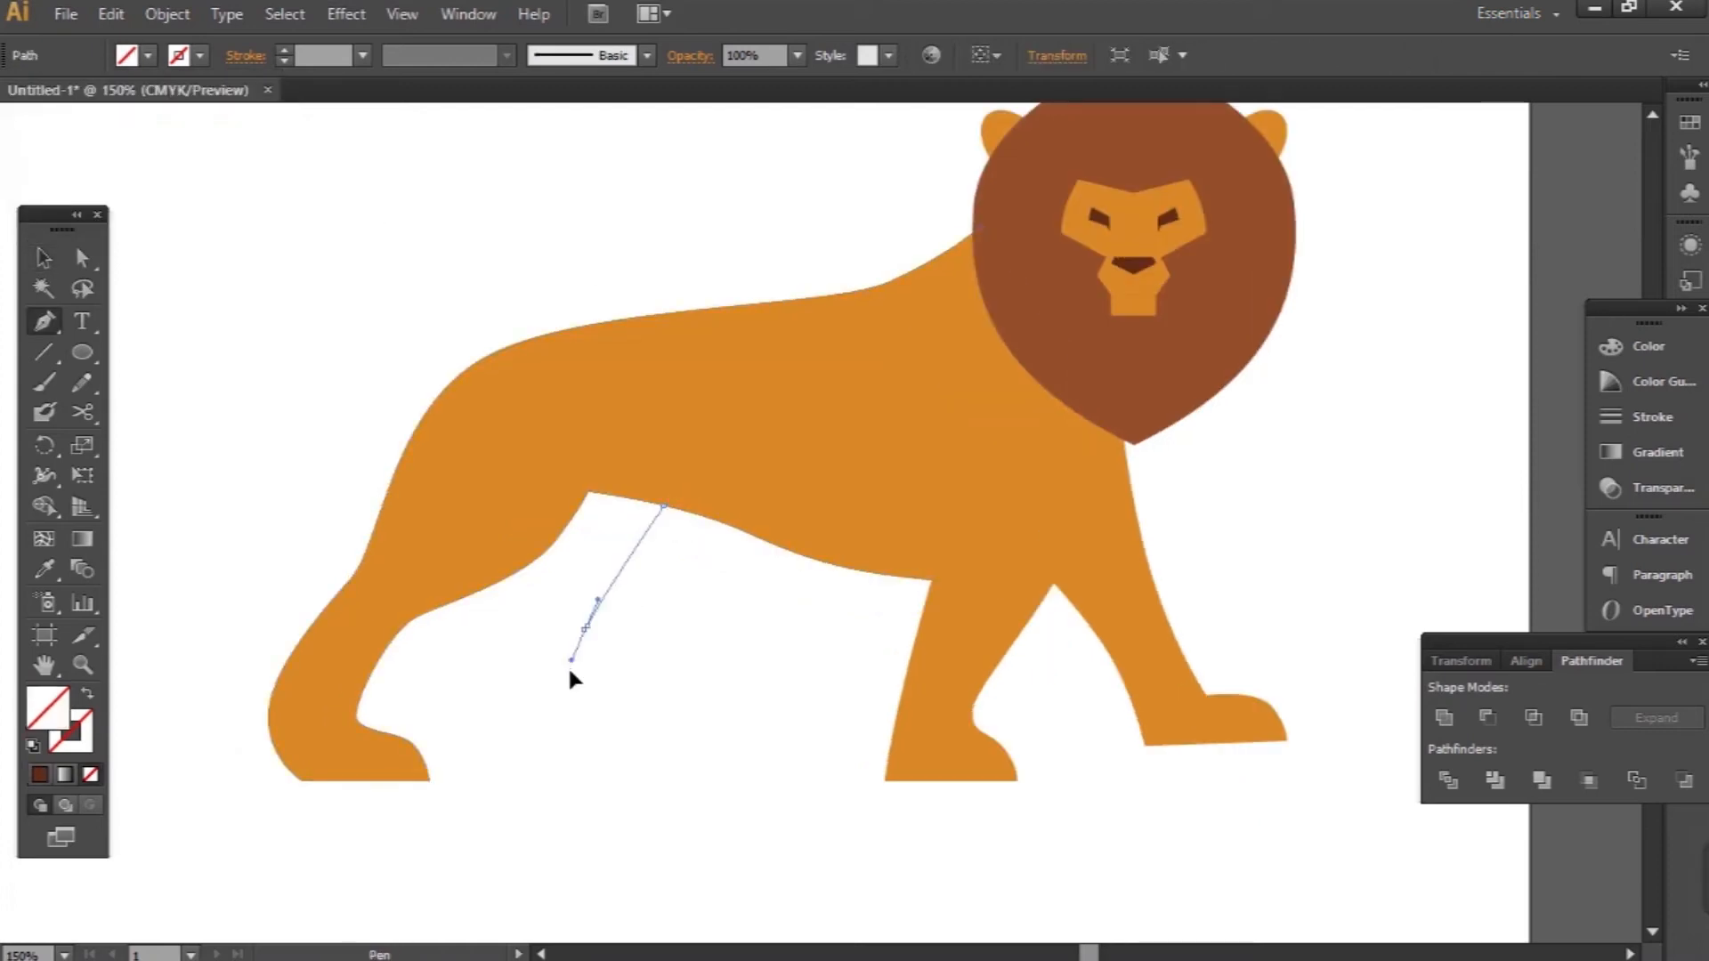
pyautogui.moveTo(570, 680); pyautogui.dragTo(613, 720)
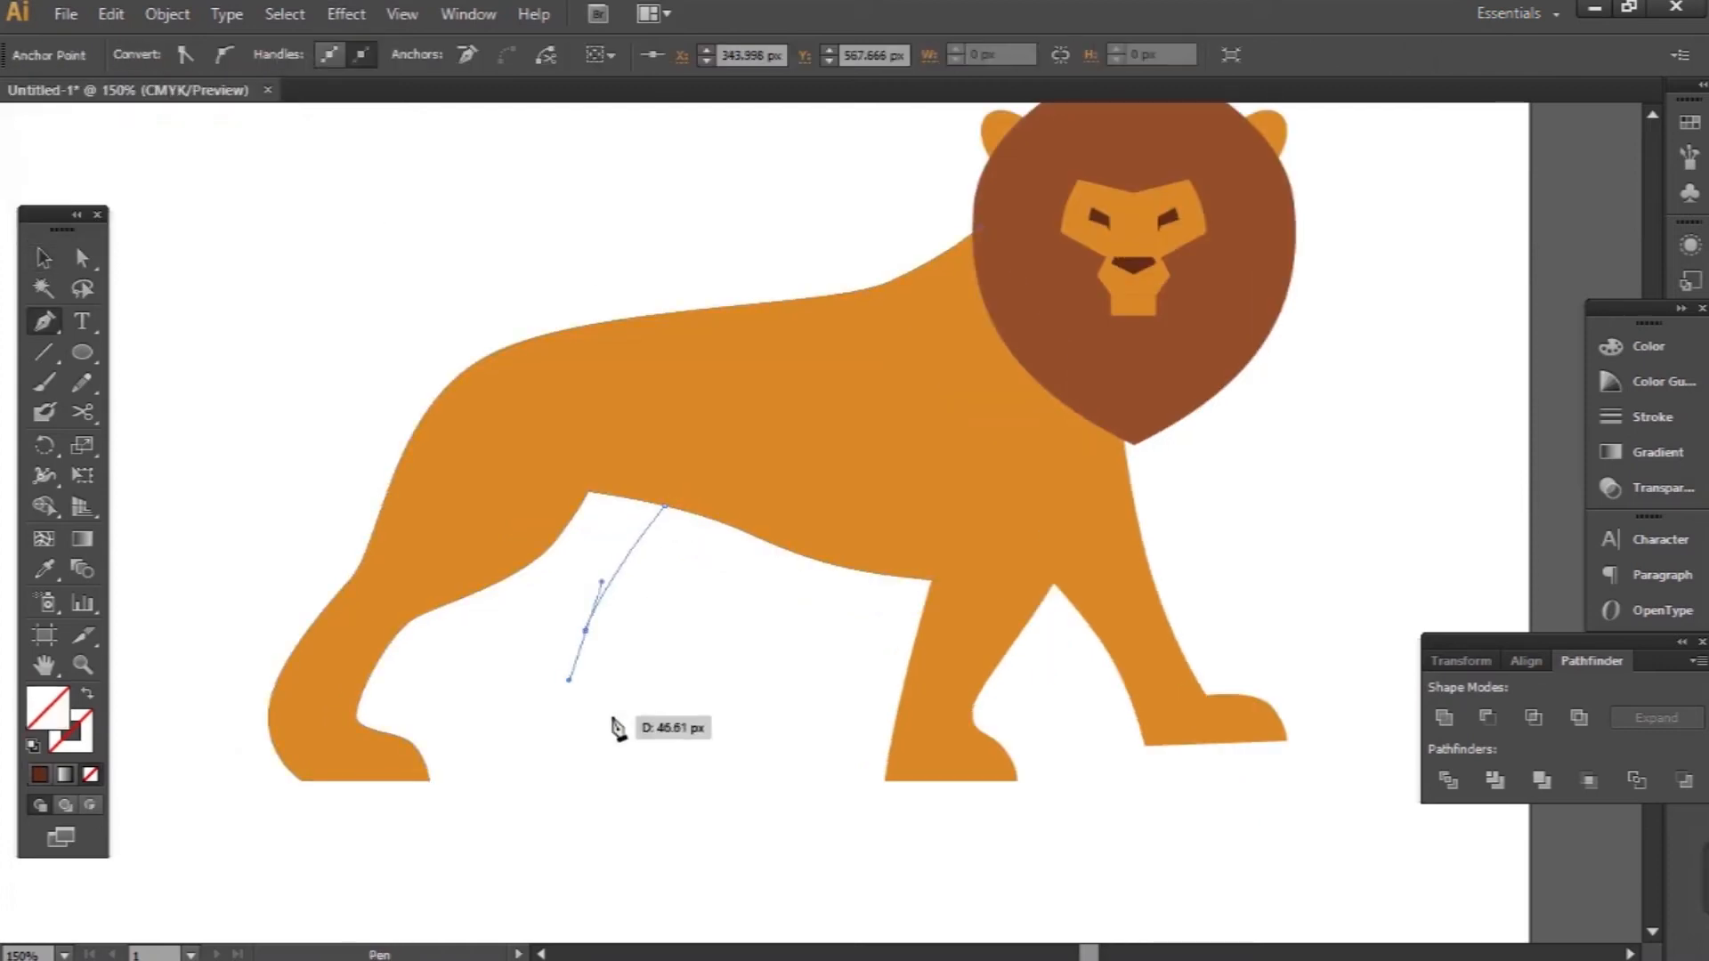
pyautogui.click(564, 758)
pyautogui.moveTo(564, 759); pyautogui.dragTo(510, 661)
pyautogui.click(502, 560)
pyautogui.click(560, 462)
pyautogui.click(664, 506)
# Fill the far hind leg with the mane's brown and send it to the back
pyautogui.press('i')
pyautogui.click(1114, 383)
pyautogui.hotkey('ctrl', 'shift', '[')
# Recolour the far front leg with the same brown, place it behind the near front leg, and deselect it
pyautogui.press('v')
pyautogui.click(1112, 641)
pyautogui.press('i')
pyautogui.click(593, 604)
pyautogui.press('v')
pyautogui.click(704, 616)
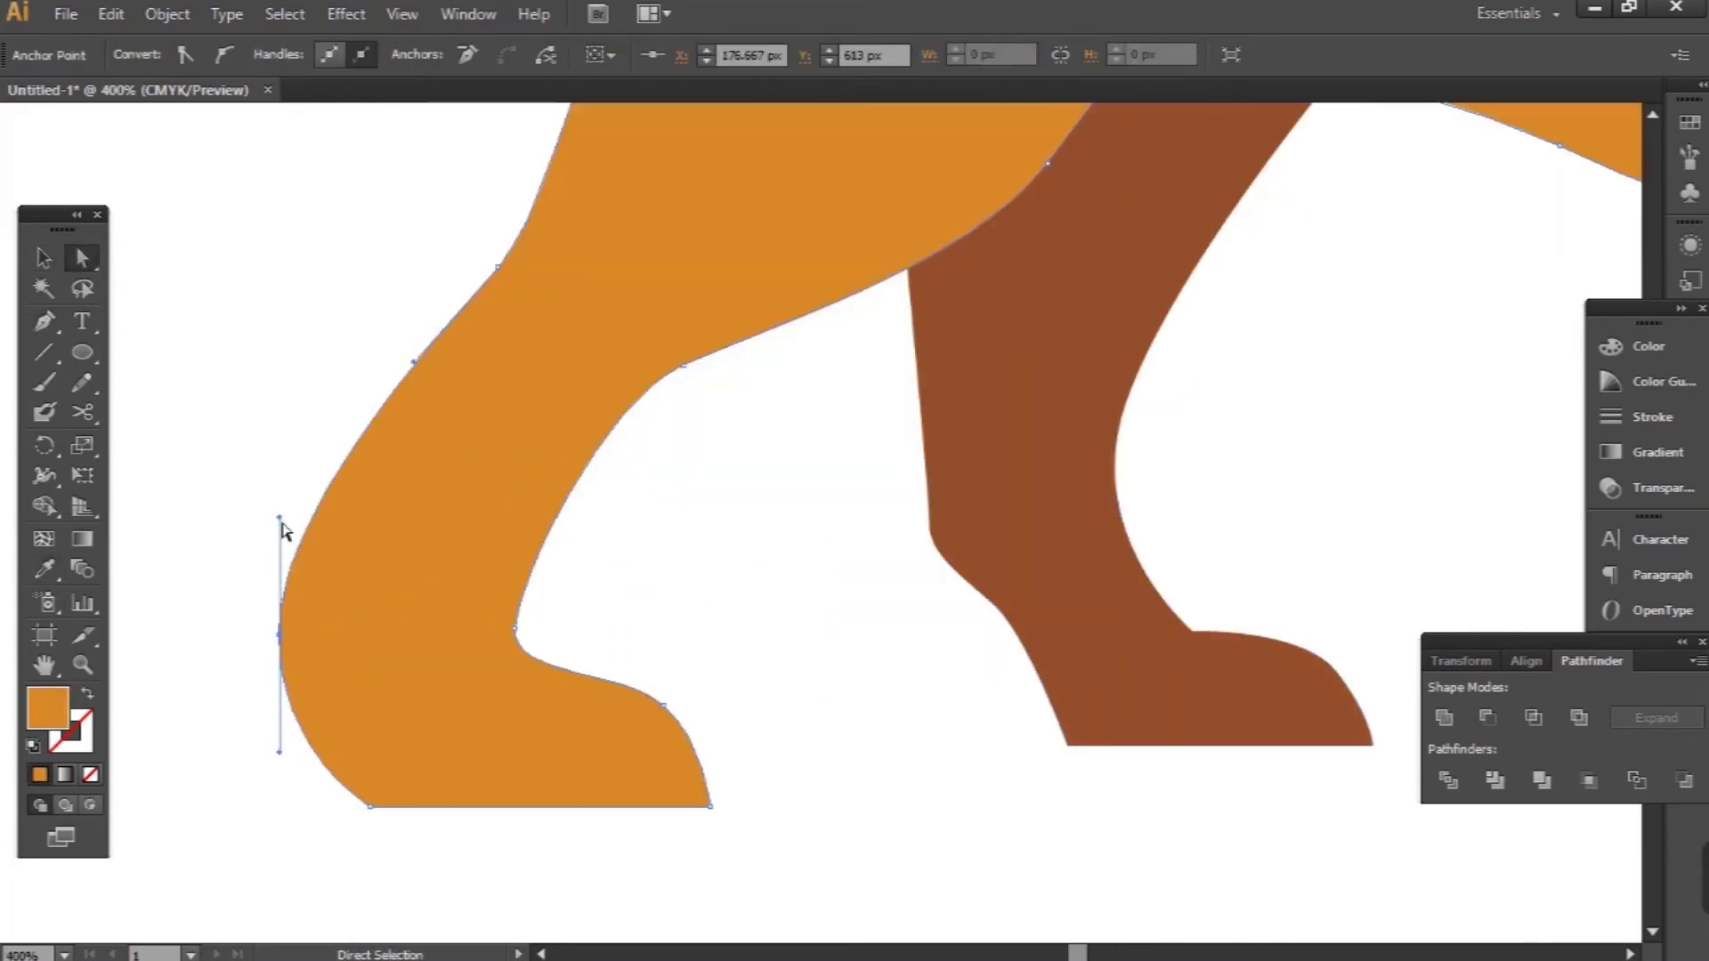
# Refine the body outline by shortening the near hind heel's curve handles and shifting the belly anchor down toward the hind leg
pyautogui.moveTo(281, 523)
pyautogui.mouseDown()
pyautogui.moveTo(278, 592)
pyautogui.moveTo(279, 543)
pyautogui.mouseUp()
pyautogui.moveTo(281, 761); pyautogui.dragTo(283, 728)
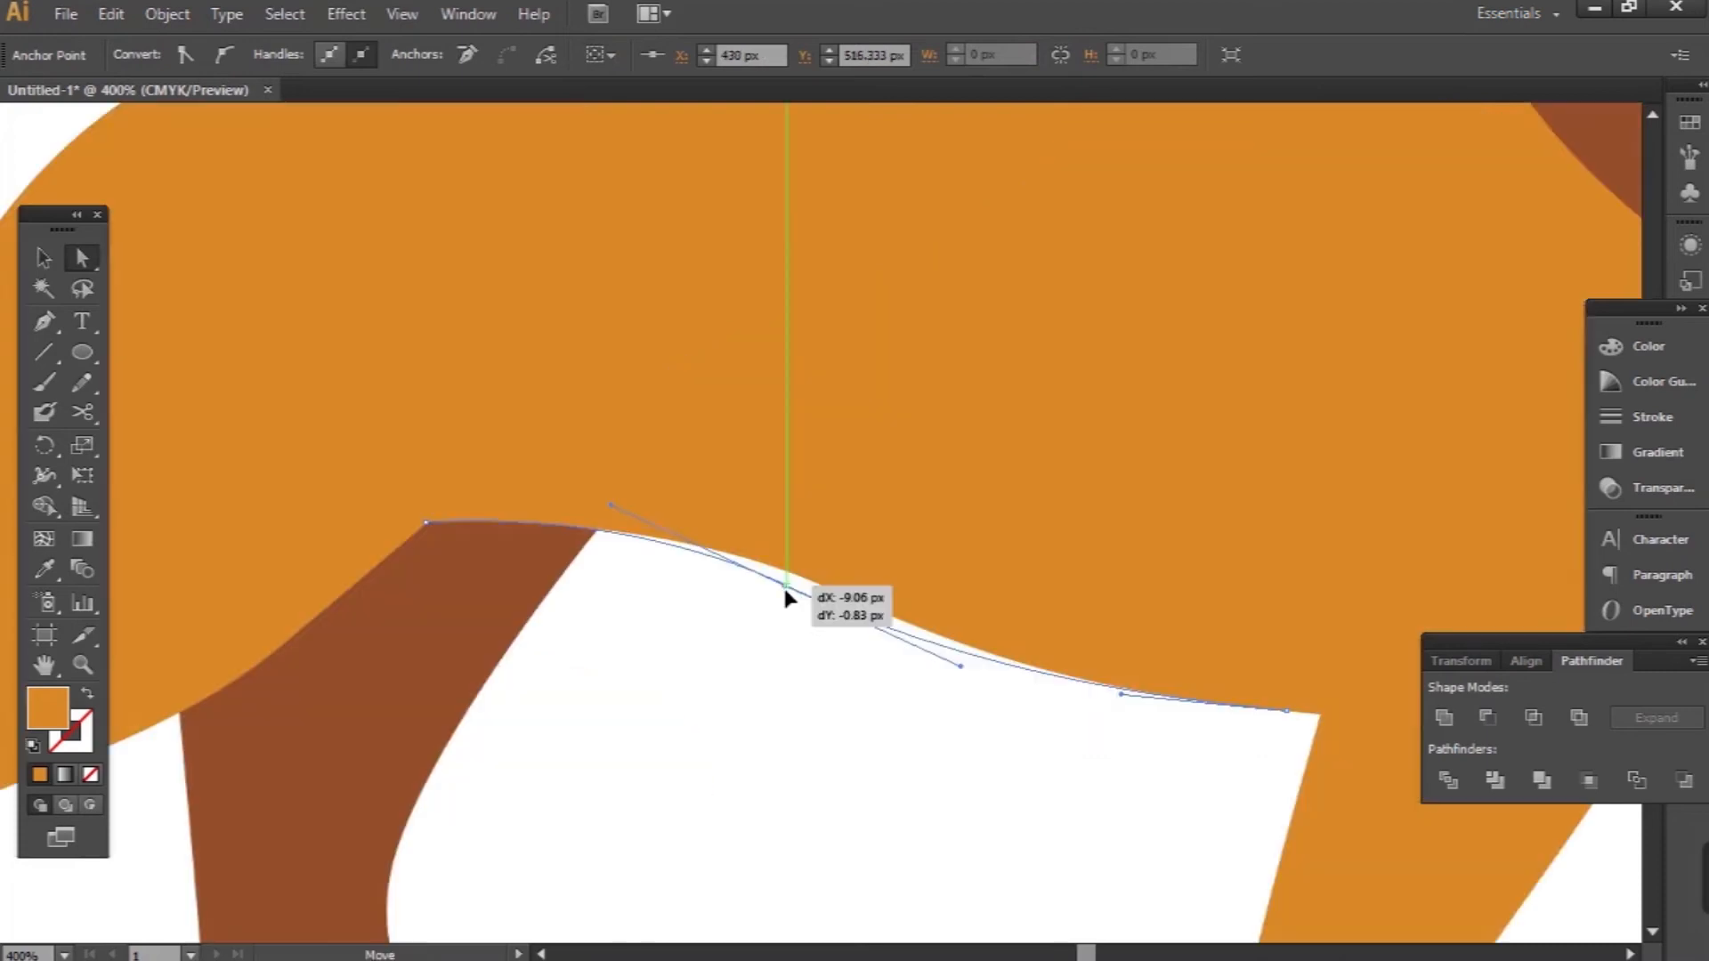
pyautogui.moveTo(783, 584); pyautogui.dragTo(754, 597)
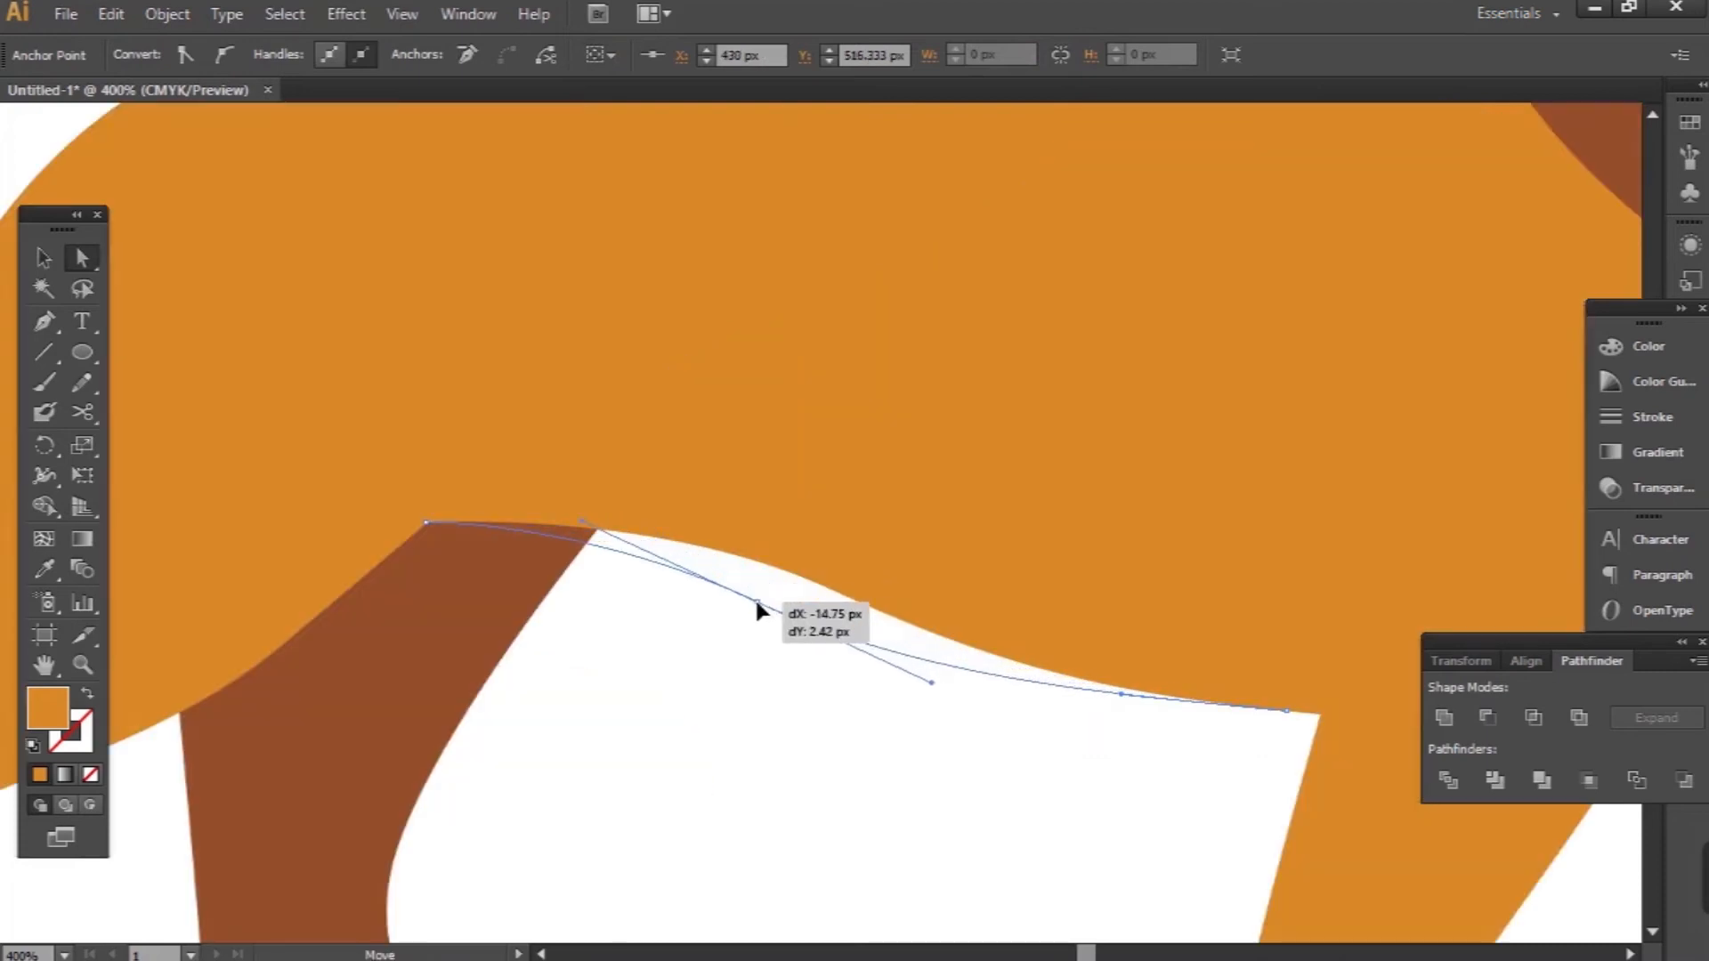
pyautogui.moveTo(755, 611); pyautogui.dragTo(755, 611)
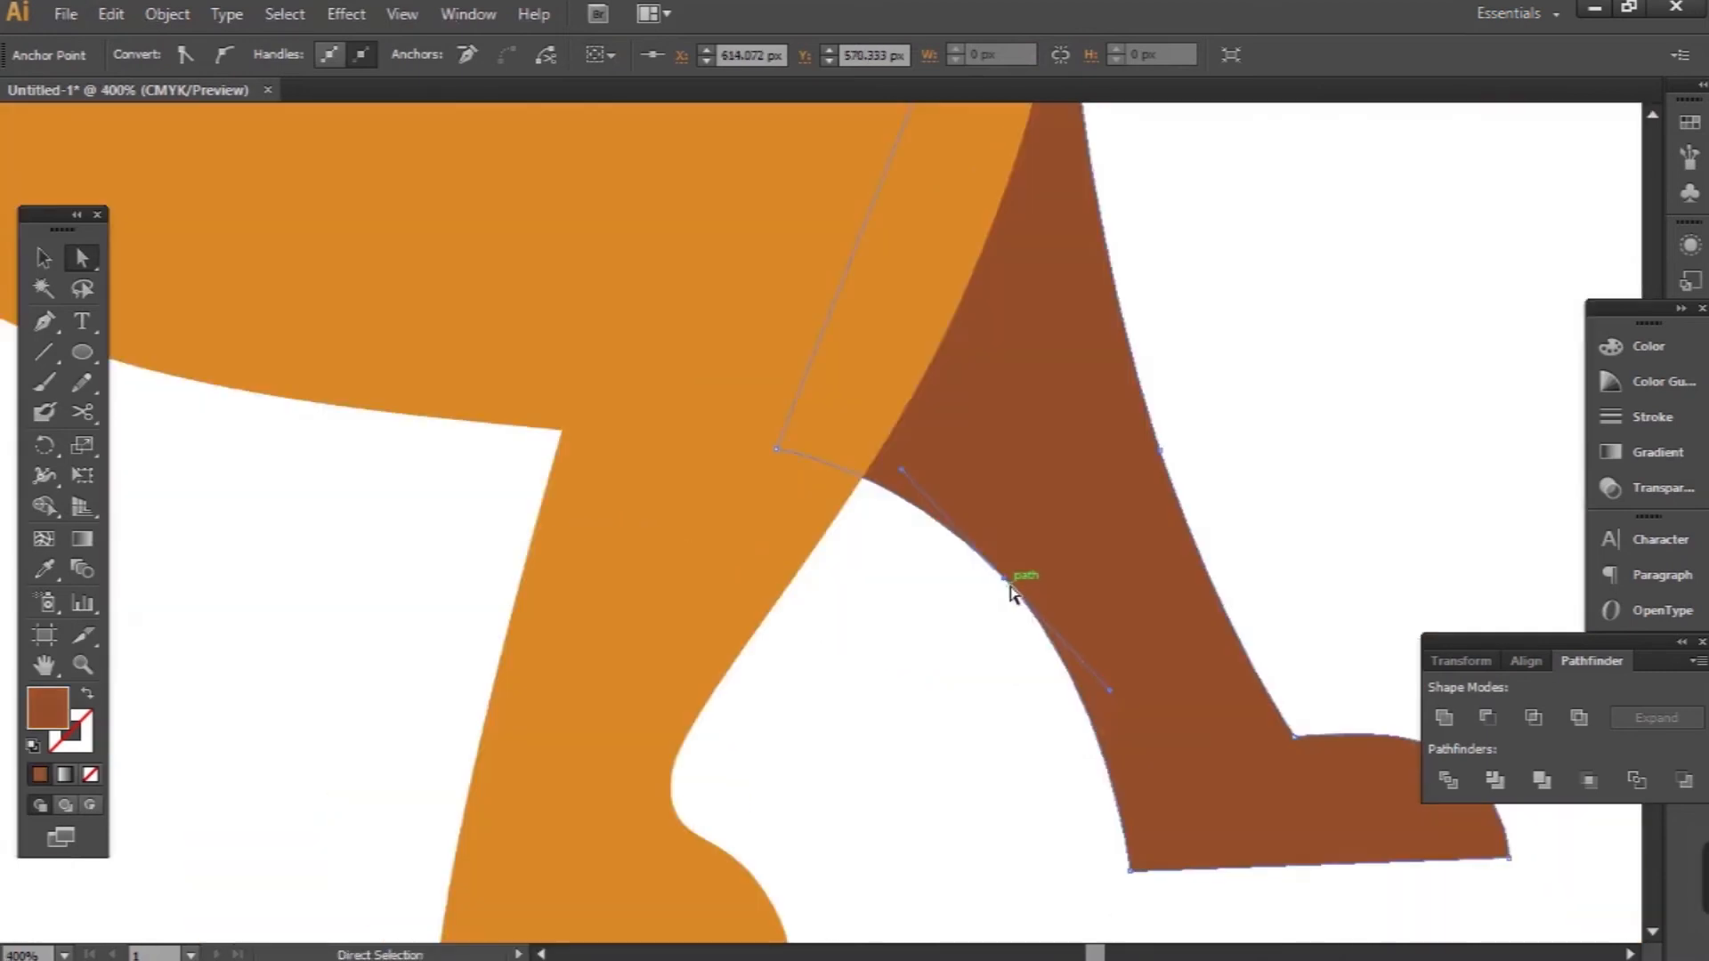
# Adjust the far front leg's inner curve and move the whole head slightly down toward the body
pyautogui.moveTo(1007, 589); pyautogui.dragTo(1014, 599)
pyautogui.scroll(-3, 1015, 614)
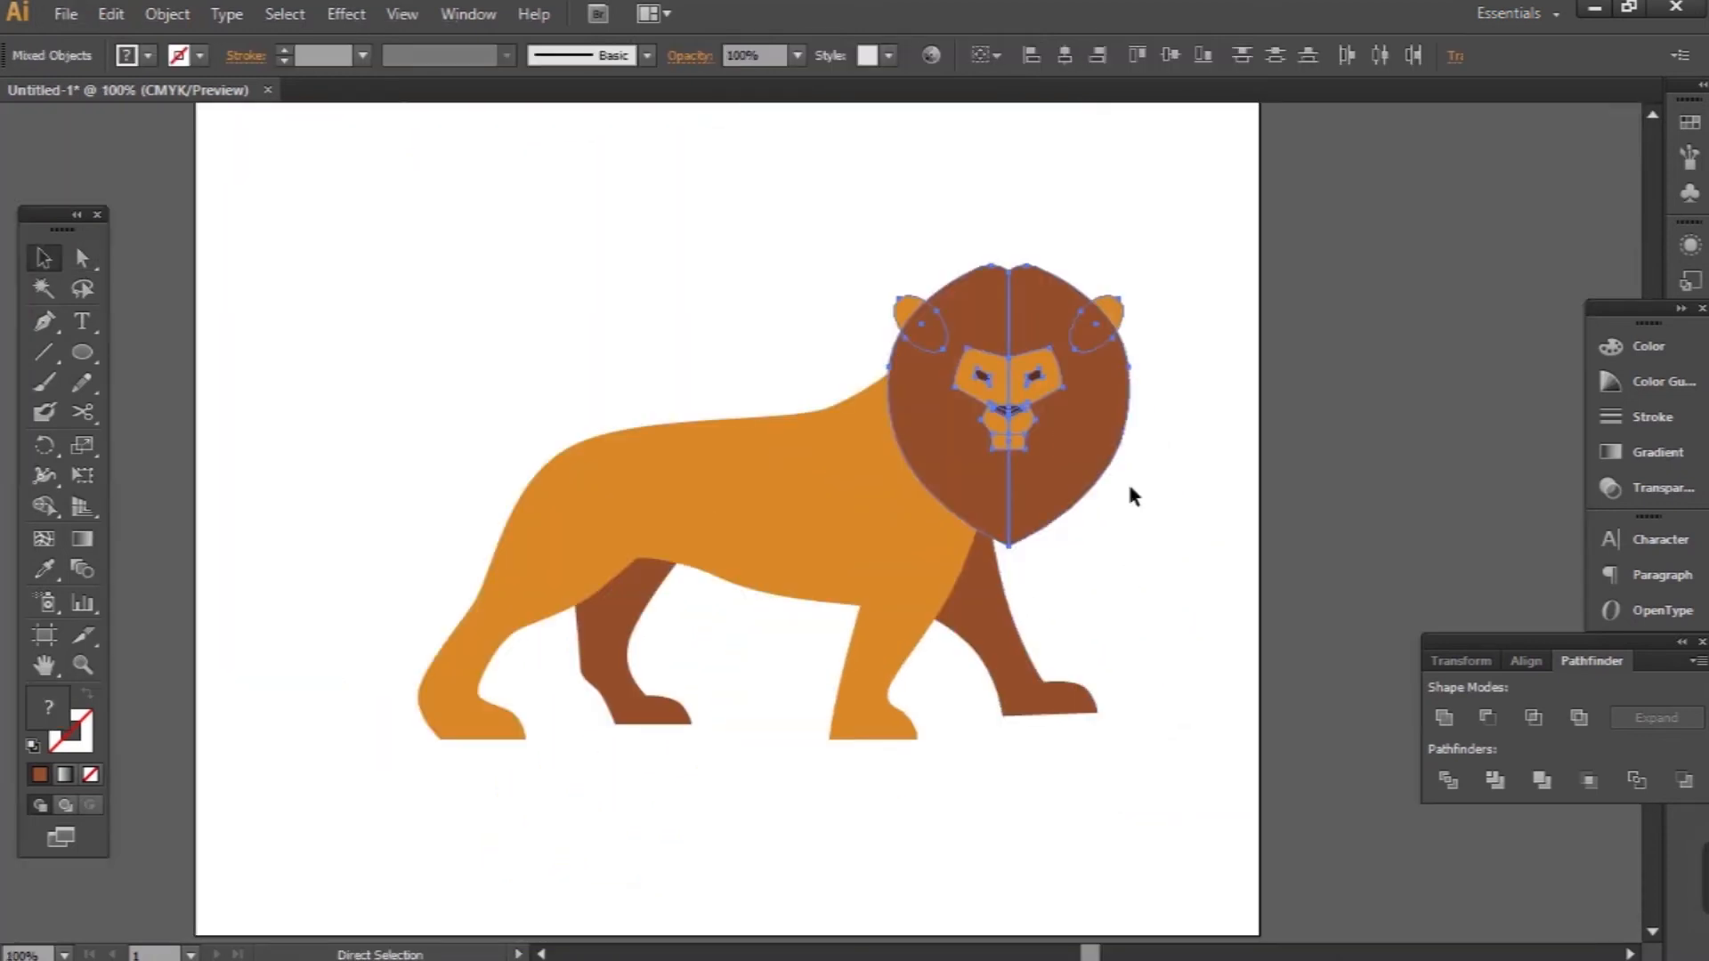
pyautogui.moveTo(1070, 453); pyautogui.dragTo(1054, 489)
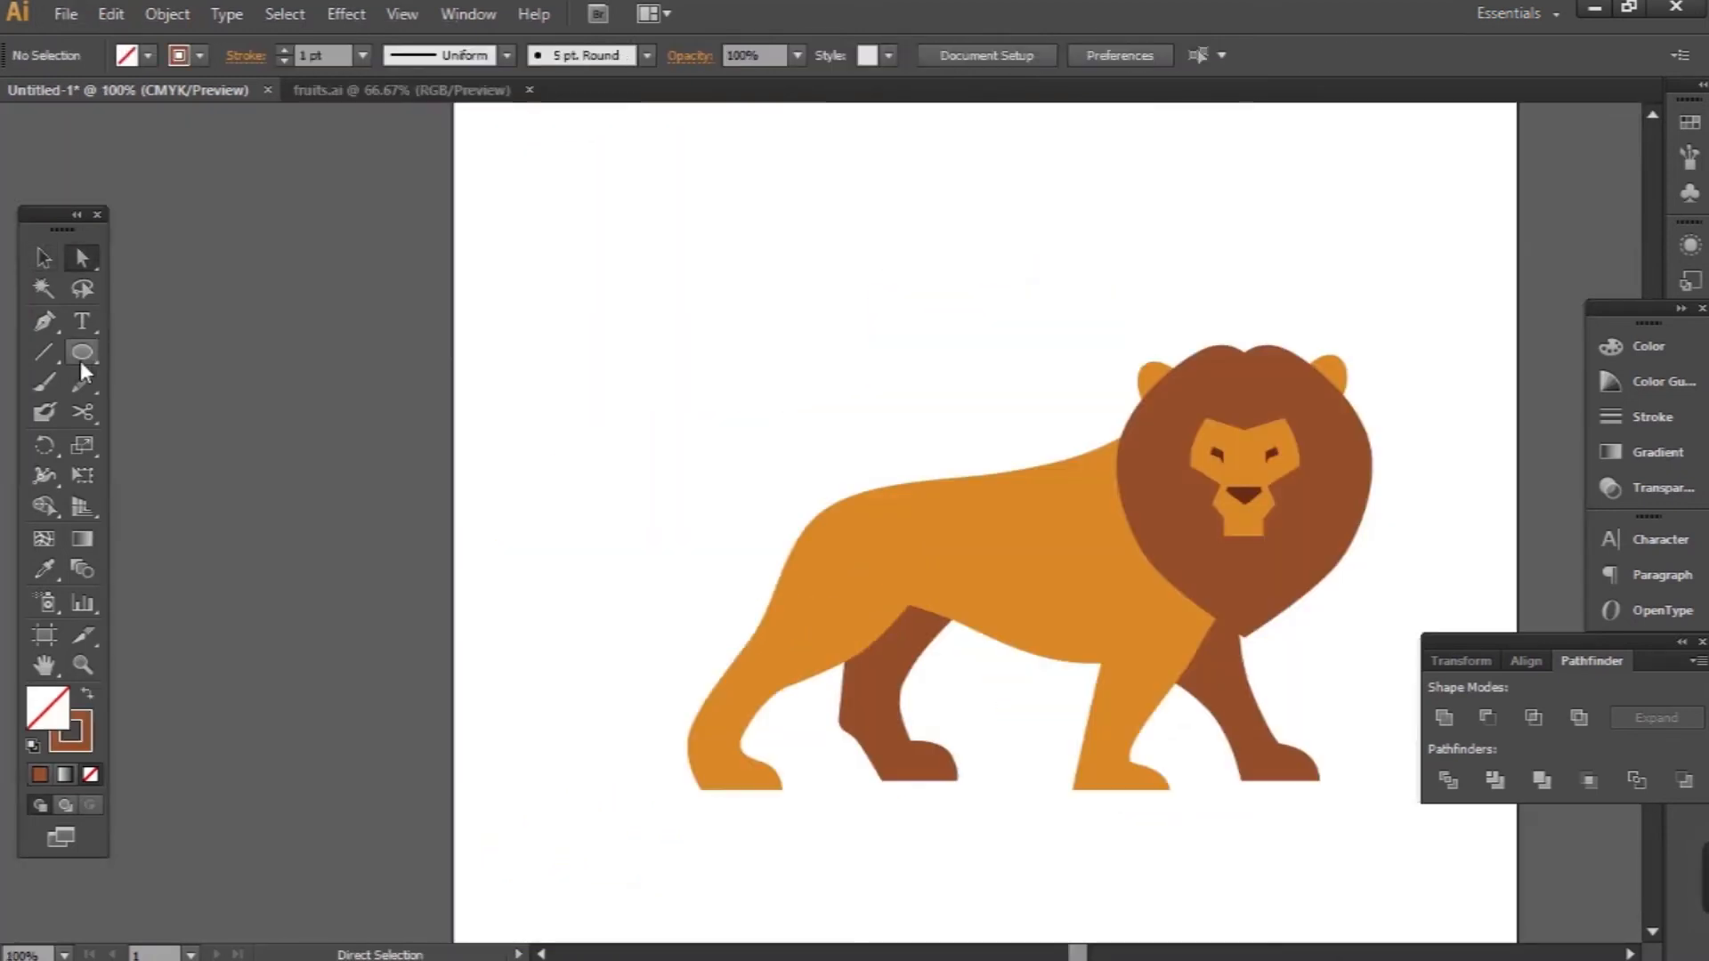
# Draw a brown arc above the rump as the tail and give it a 7 pt stroke
pyautogui.moveTo(46, 349); pyautogui.dragTo(109, 378)
pyautogui.moveTo(839, 339); pyautogui.dragTo(693, 486)
pyautogui.press('v')
pyautogui.moveTo(855, 500); pyautogui.dragTo(824, 515)
pyautogui.scroll(4, 336, 66)
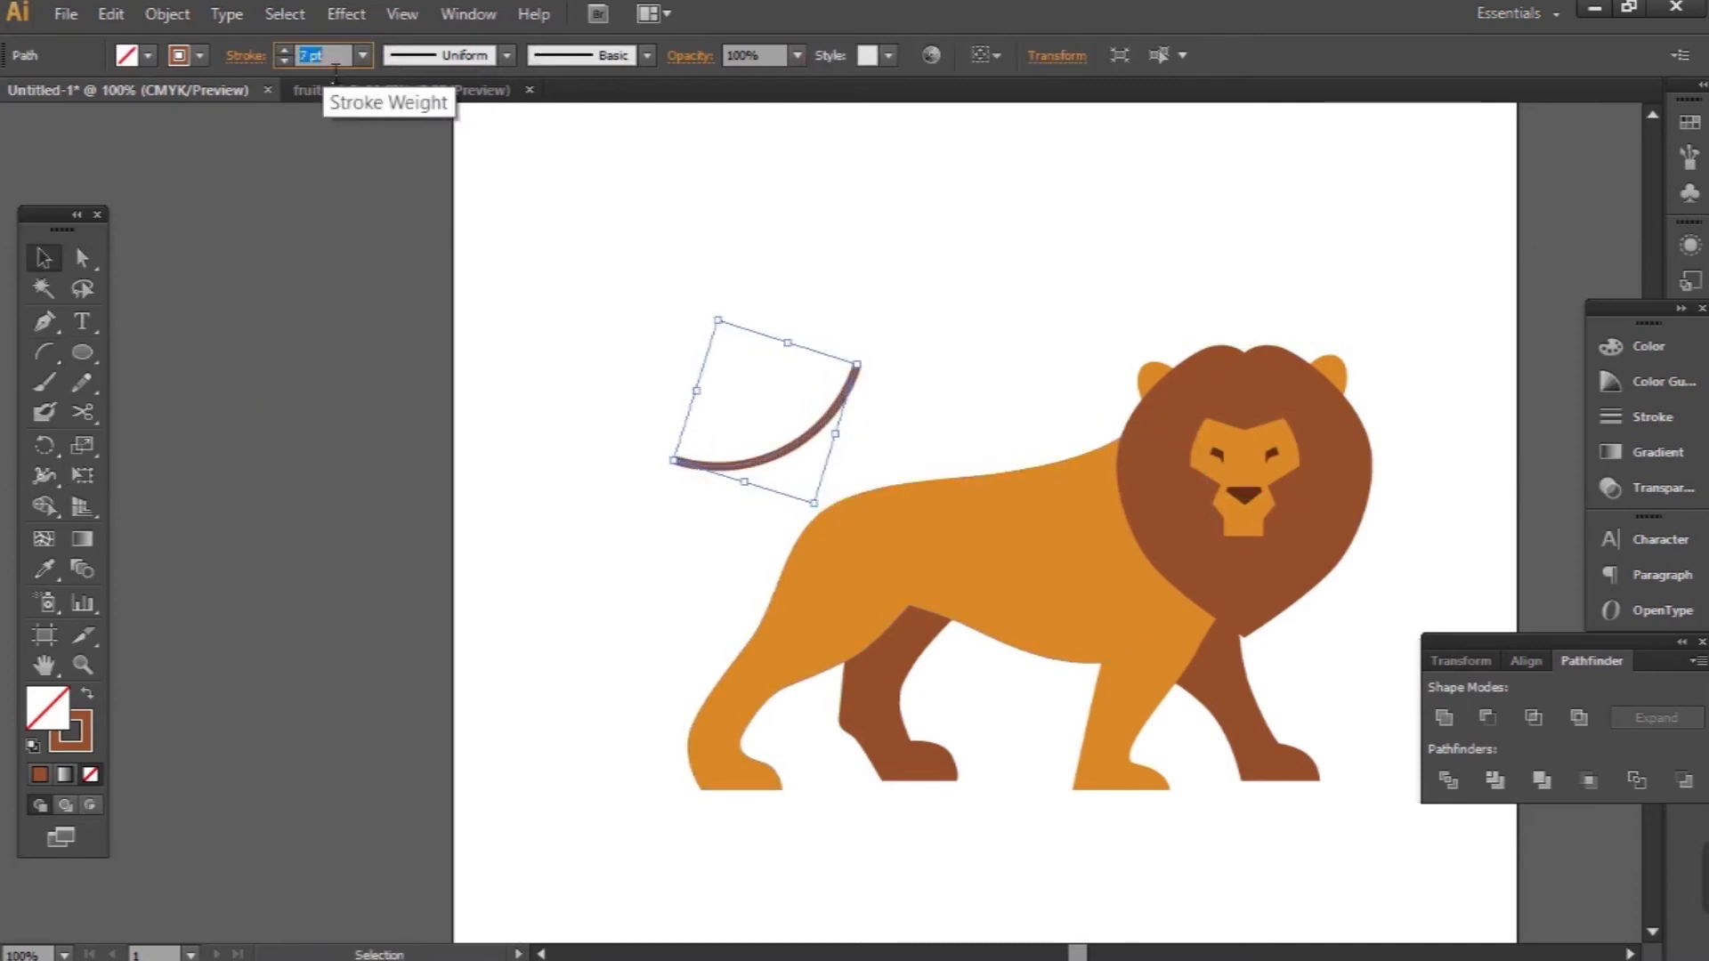
# Enlarge the tail arc and place it so it starts at the rump and extends behind the hind leg
pyautogui.moveTo(674, 462); pyautogui.dragTo(536, 532)
pyautogui.moveTo(698, 533); pyautogui.dragTo(654, 703)
pyautogui.press('p')
pyautogui.click(791, 588)
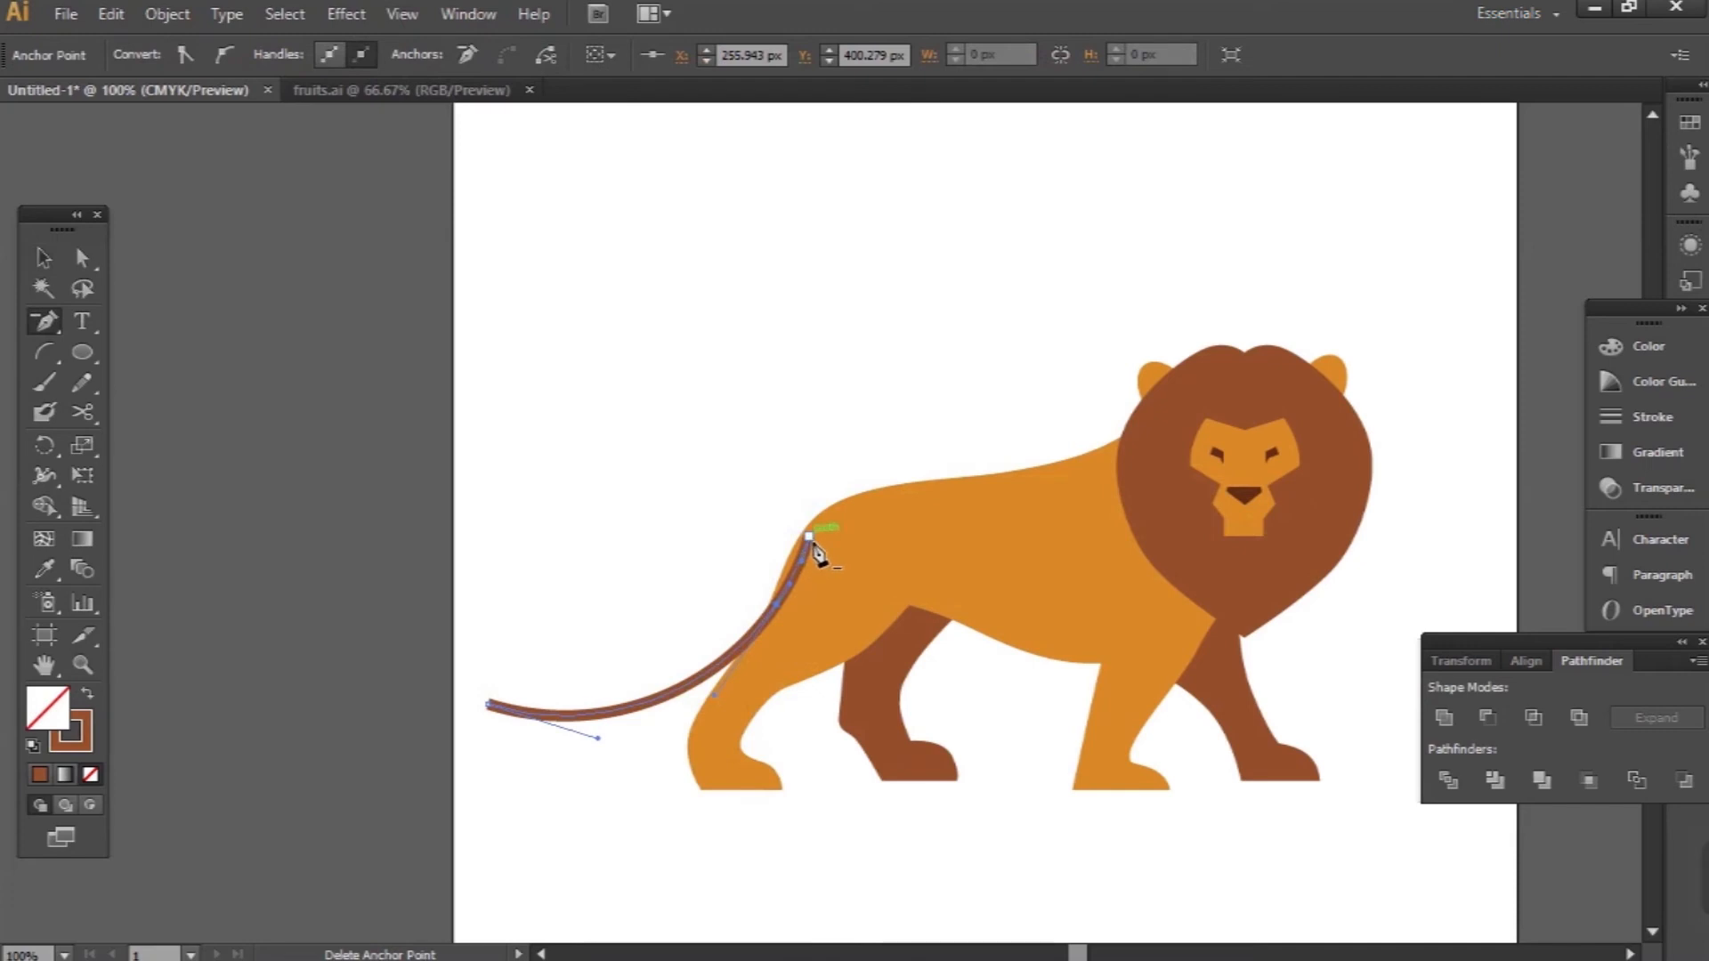
pyautogui.press('v')
pyautogui.moveTo(686, 694); pyautogui.dragTo(707, 637)
pyautogui.moveTo(512, 651); pyautogui.dragTo(447, 669)
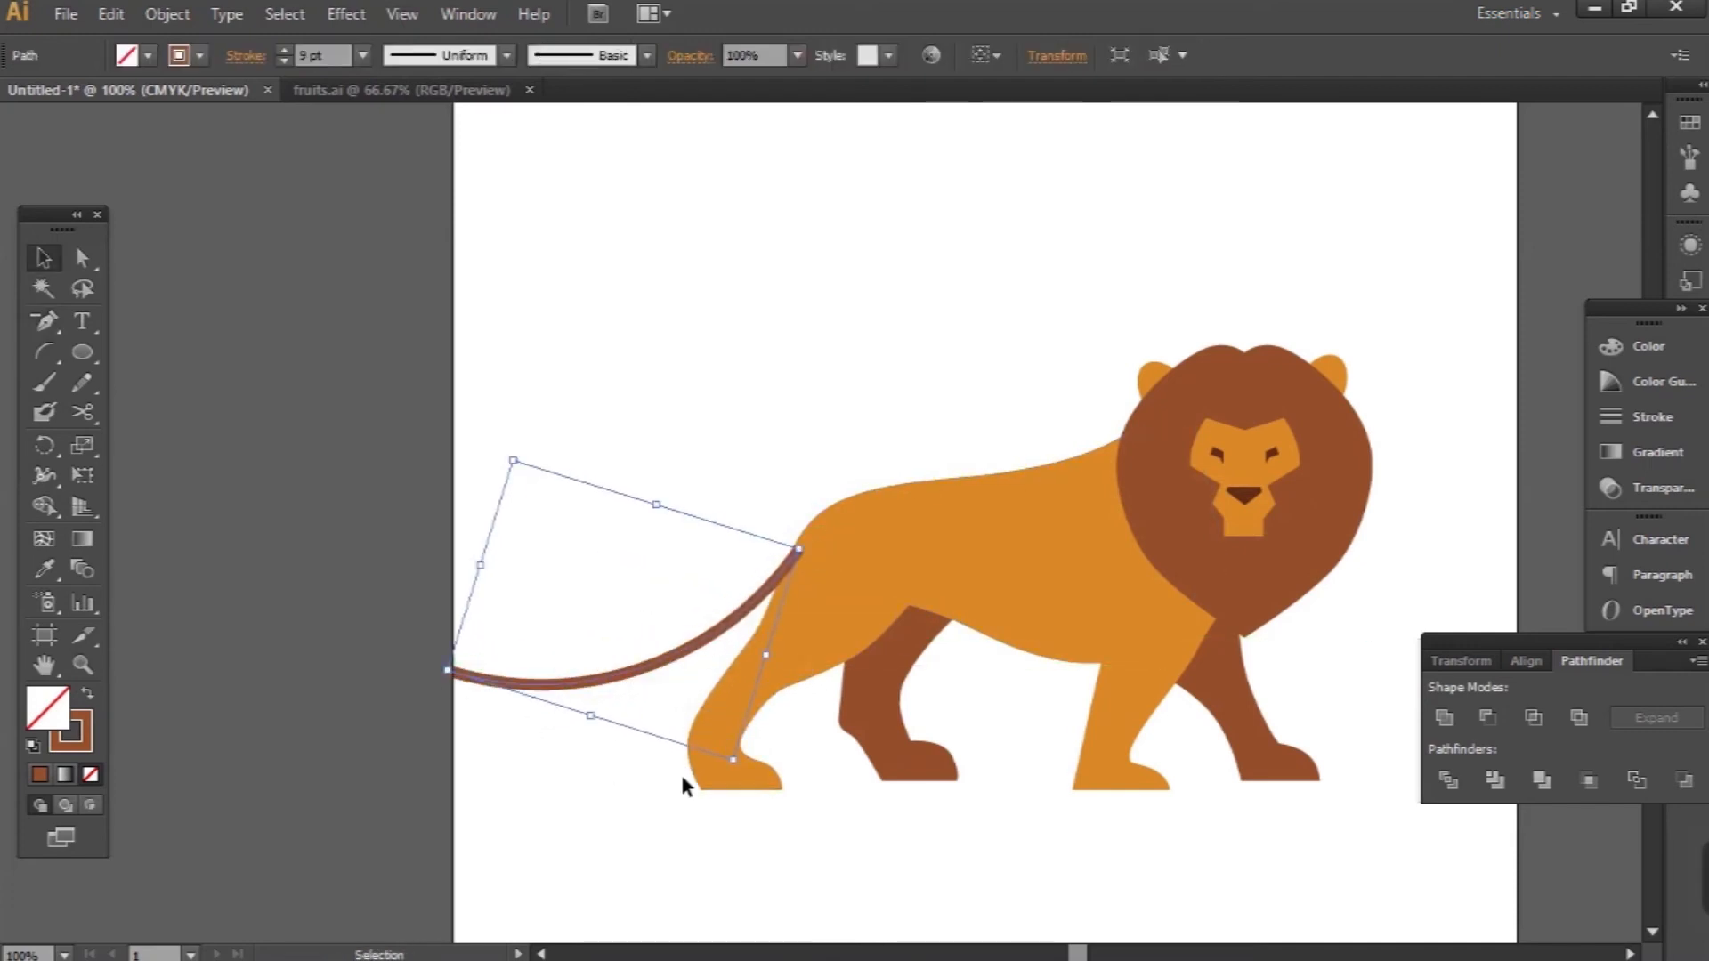
# Rotate the tail slightly downward about its rump end and thicken its stroke to 15 pt
pyautogui.press('r')
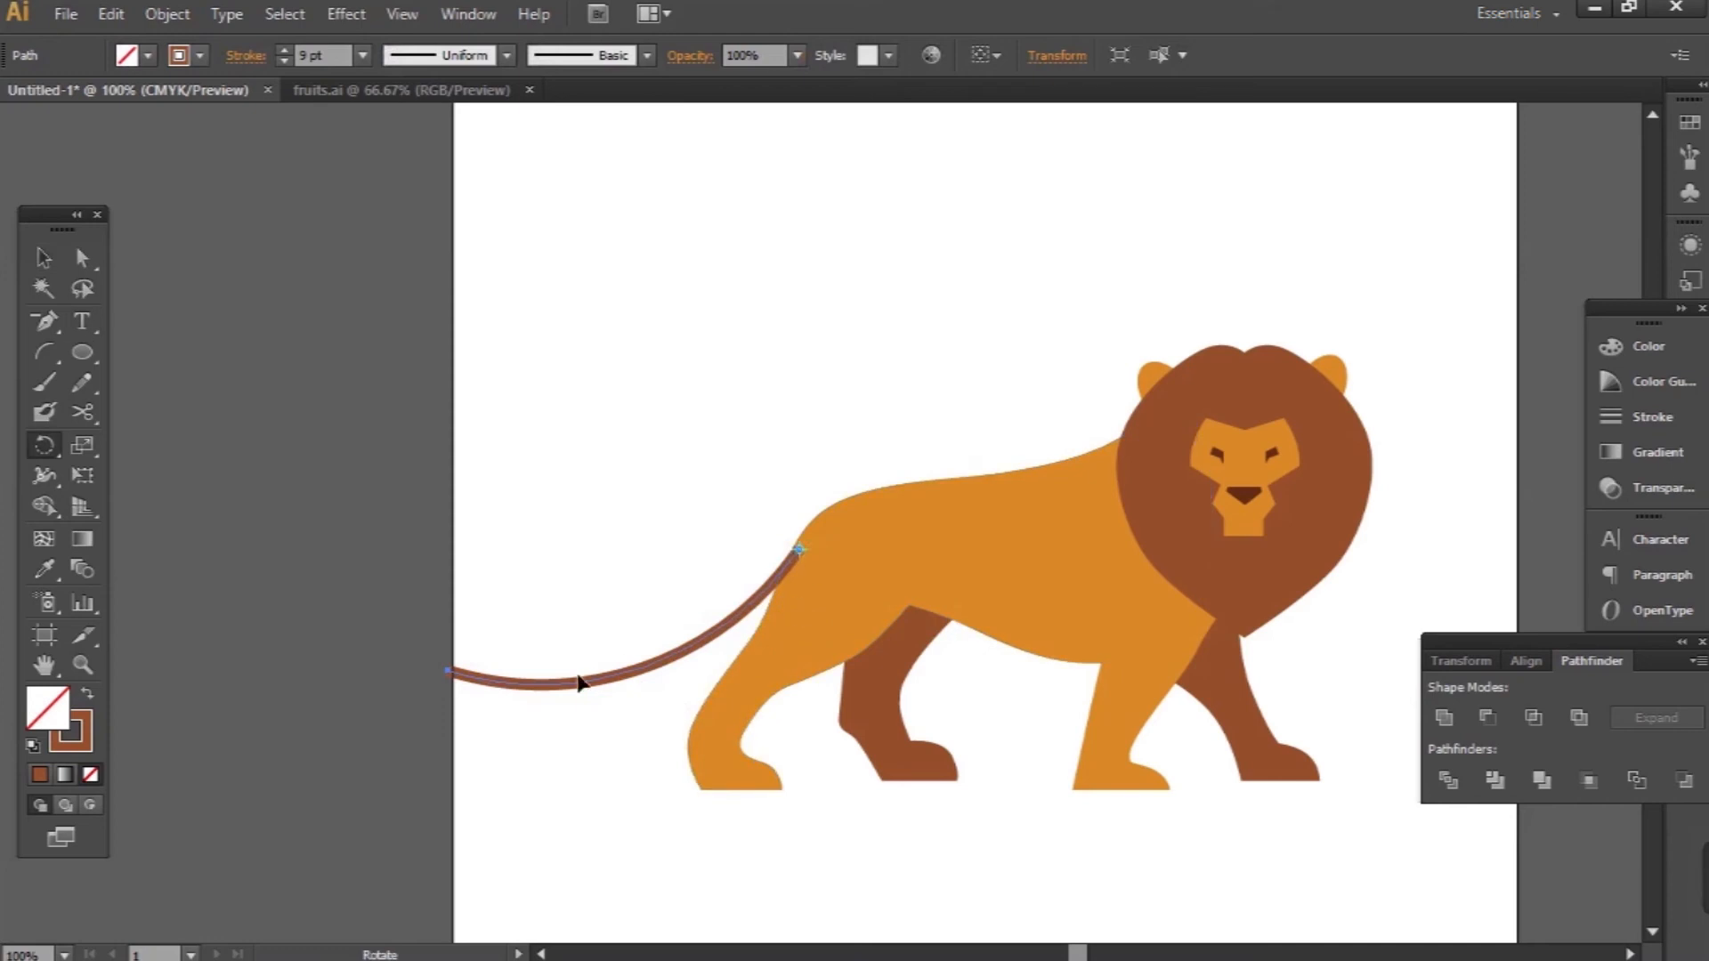
pyautogui.moveTo(562, 712); pyautogui.dragTo(565, 719)
pyautogui.press('v')
pyautogui.click(362, 55)
pyautogui.click(324, 63)
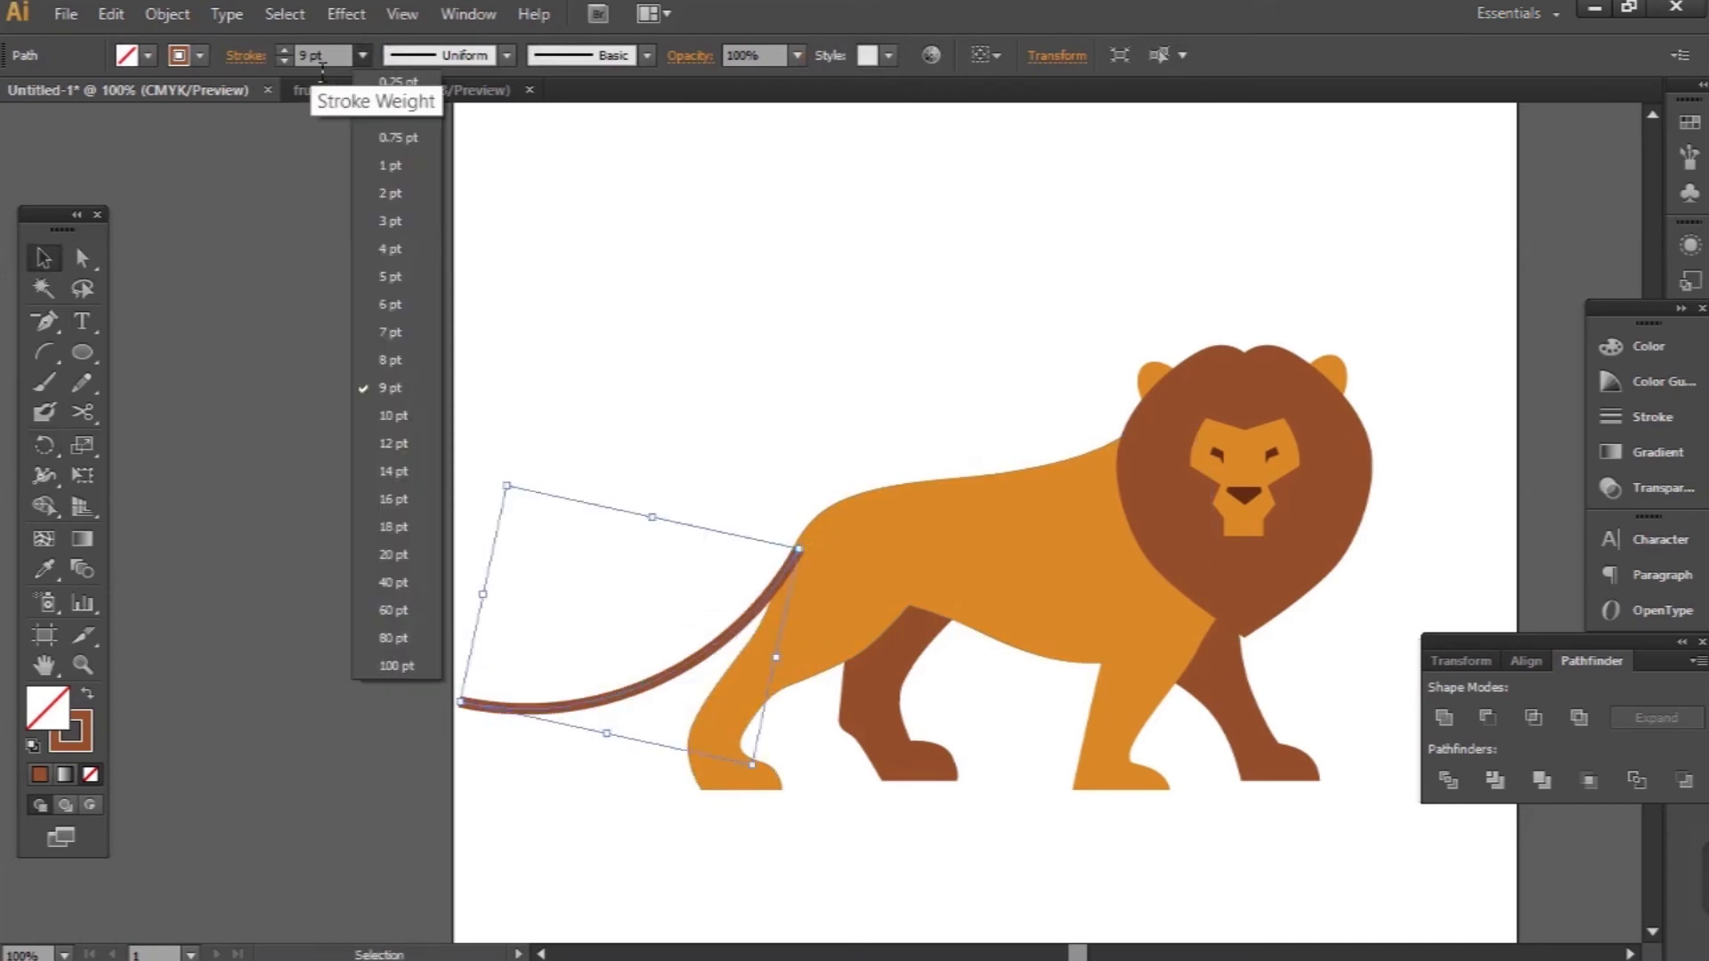
pyautogui.press('Up')
pyautogui.press('Up')
pyautogui.press('Up')
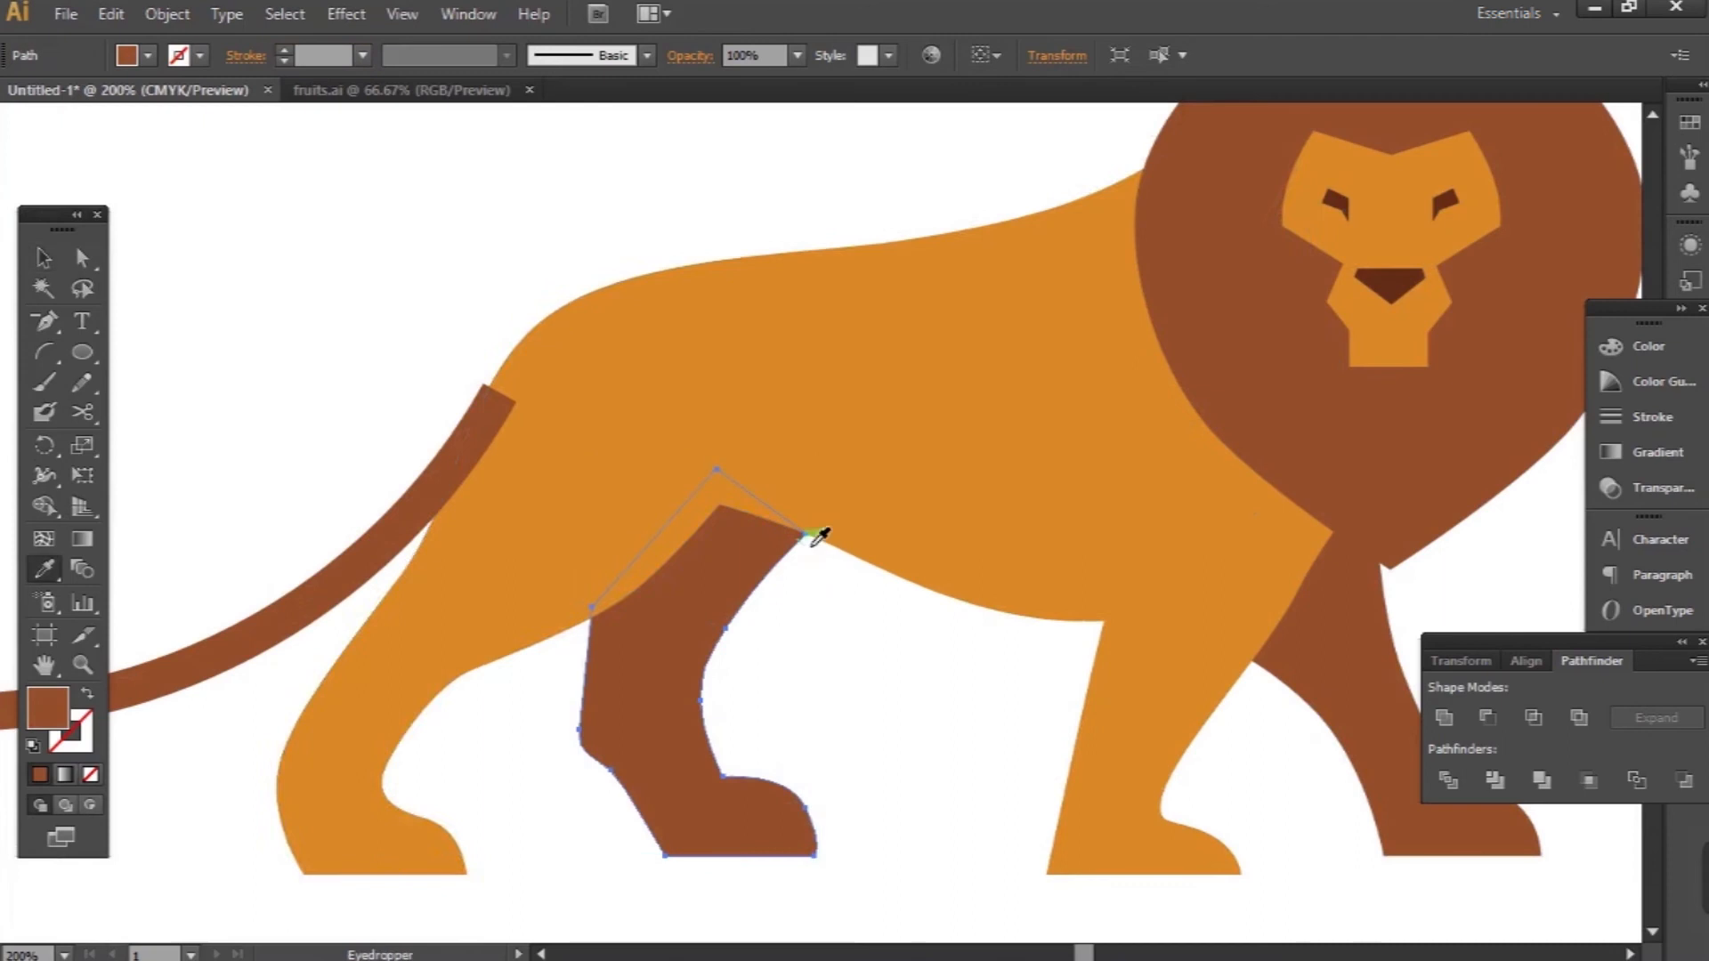
# Fill the far hind leg with a linear gradient from the body's orange at the paw to a darker shade with 34% black at the top
pyautogui.click(890, 539)
pyautogui.click(1643, 452)
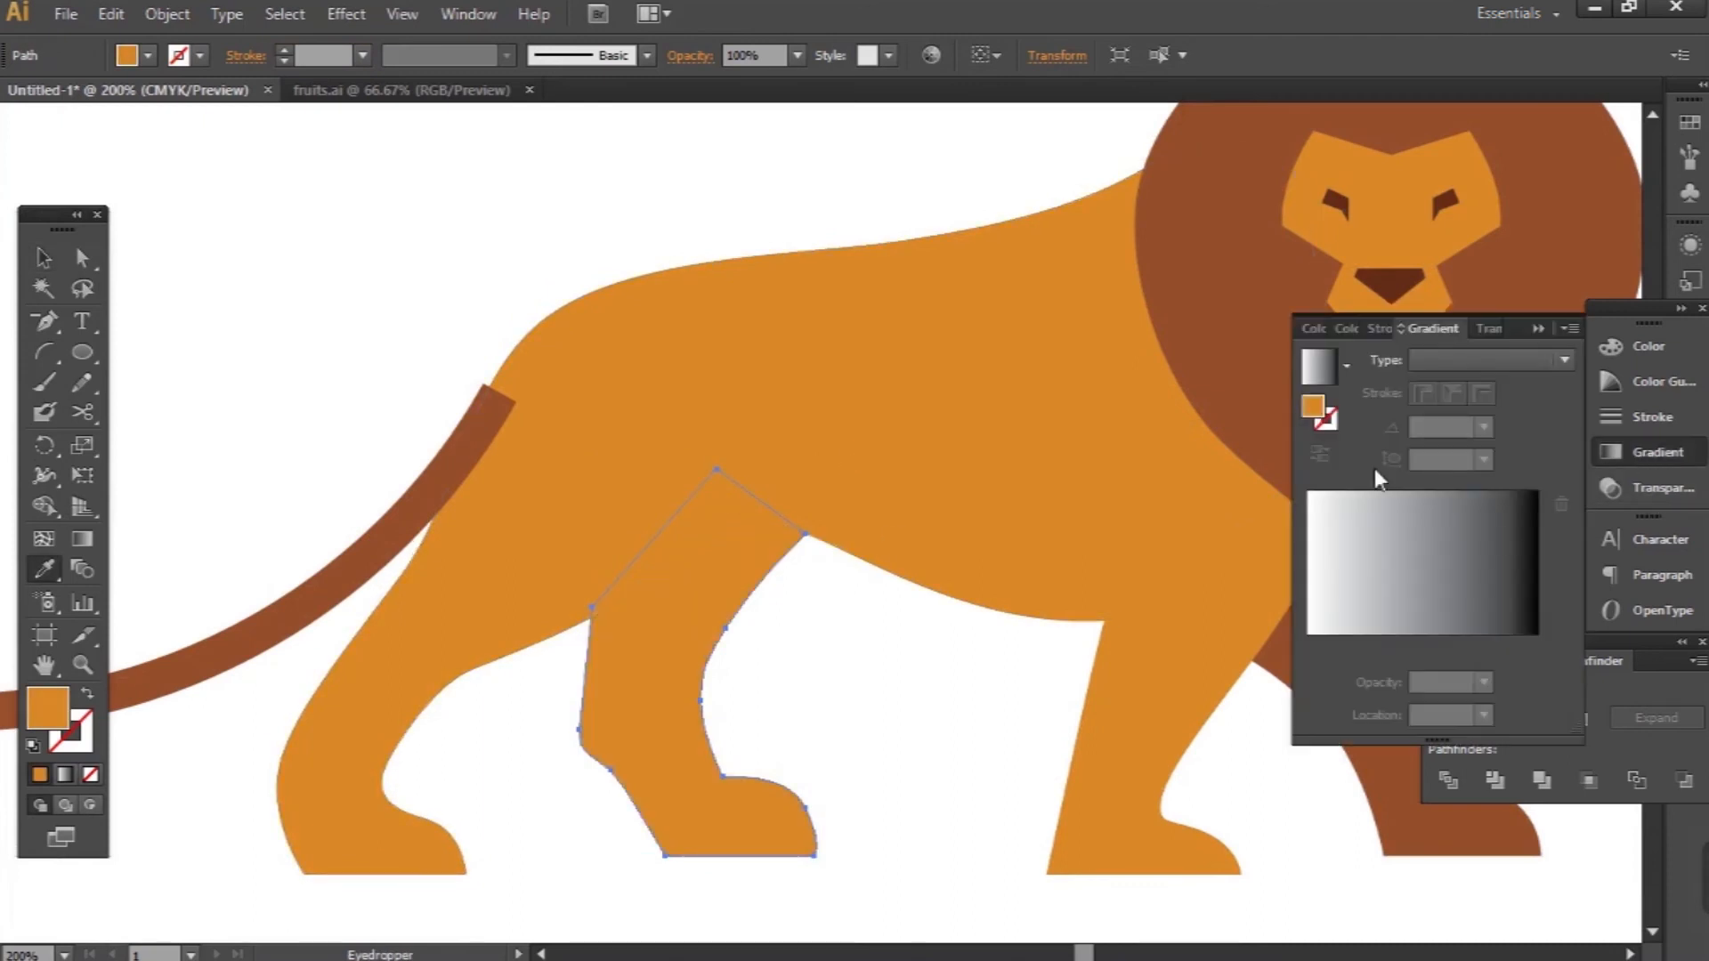
pyautogui.moveTo(1342, 630); pyautogui.dragTo(1325, 658)
pyautogui.moveTo(1540, 639); pyautogui.dragTo(1415, 659)
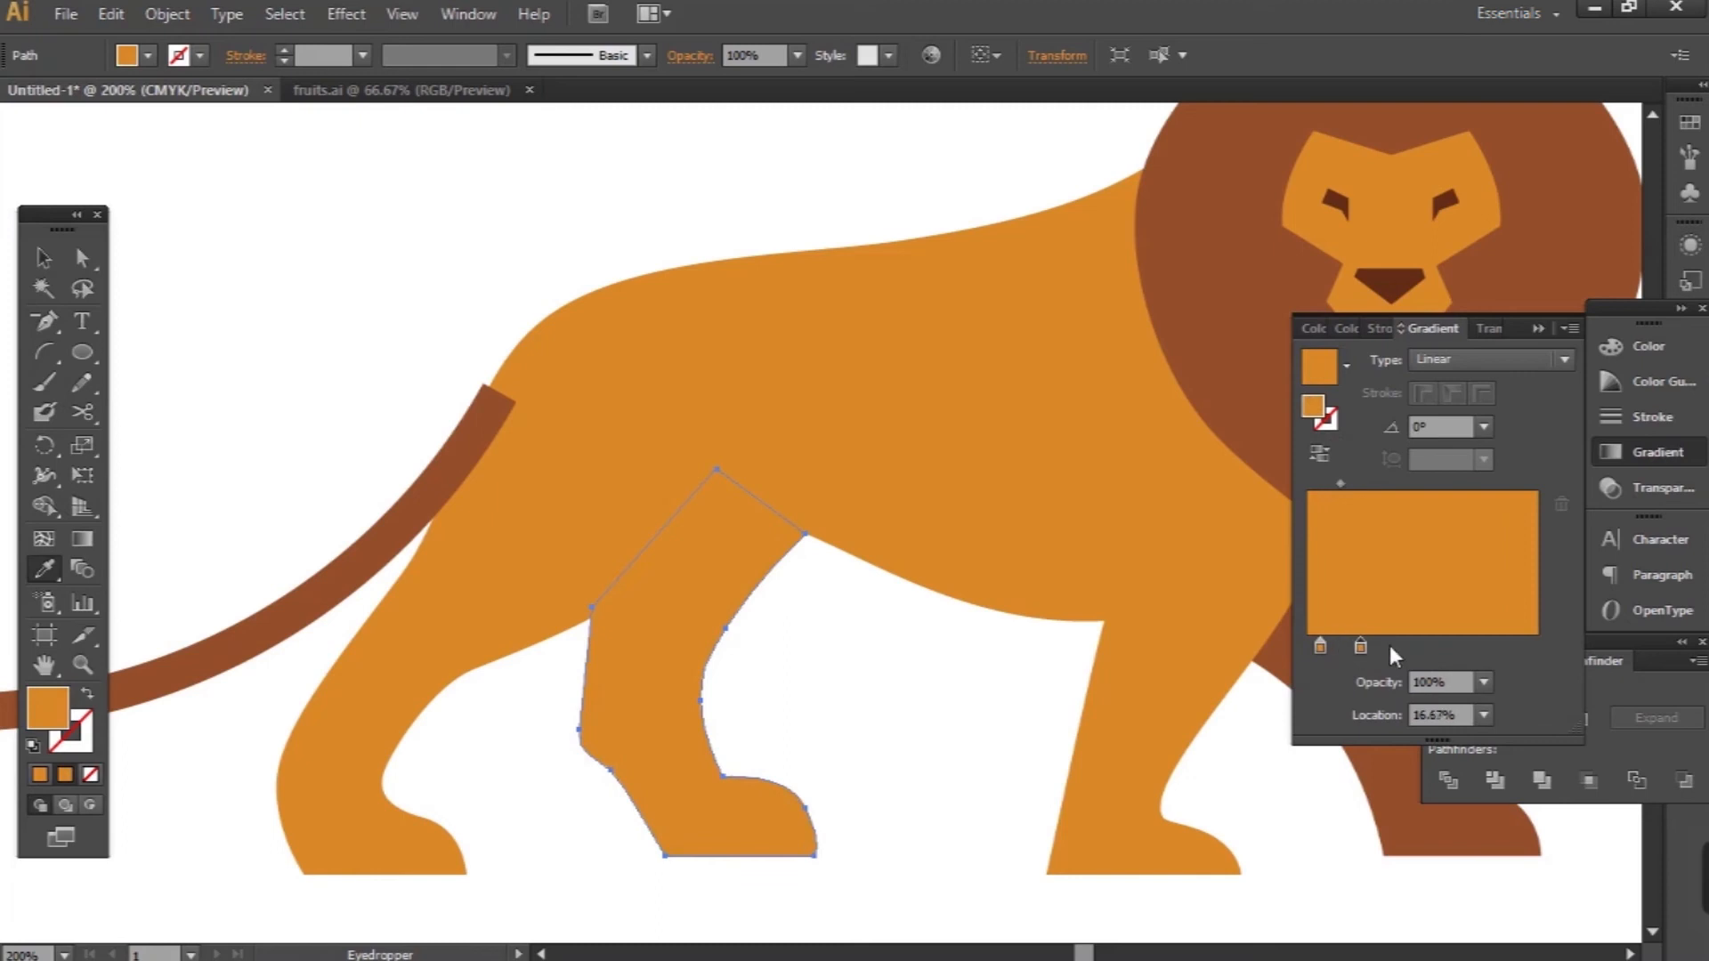
pyautogui.doubleClick(1534, 646)
pyautogui.click(1368, 839)
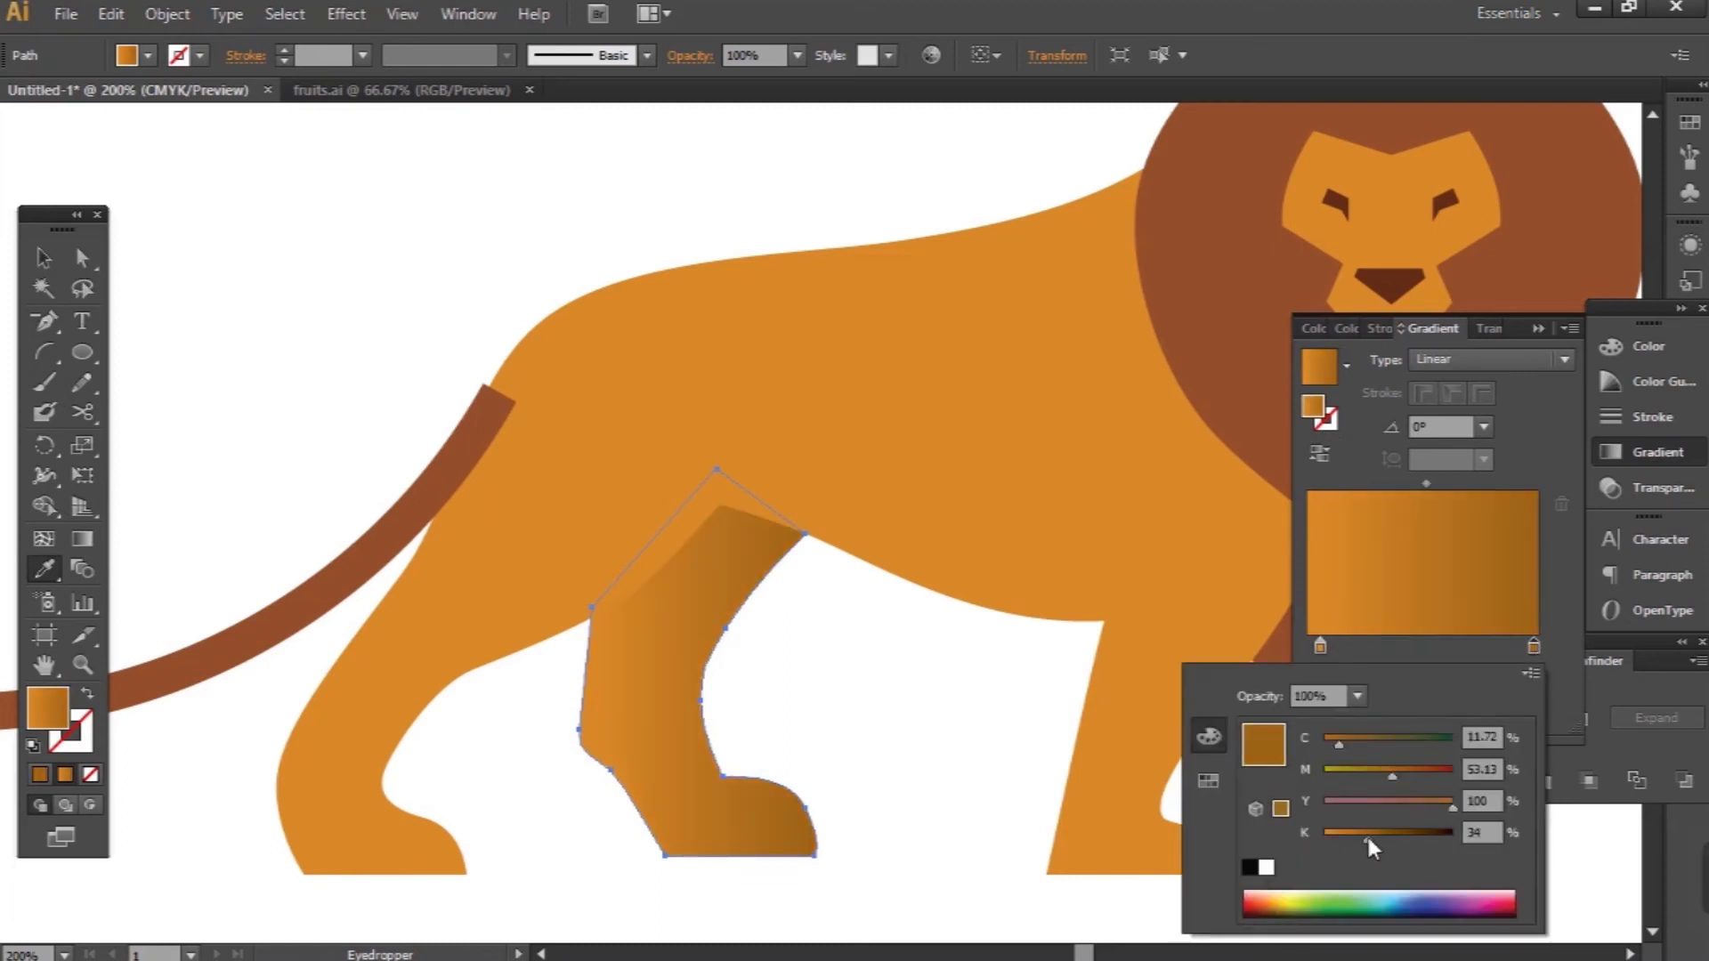
pyautogui.press('Escape')
pyautogui.press('g')
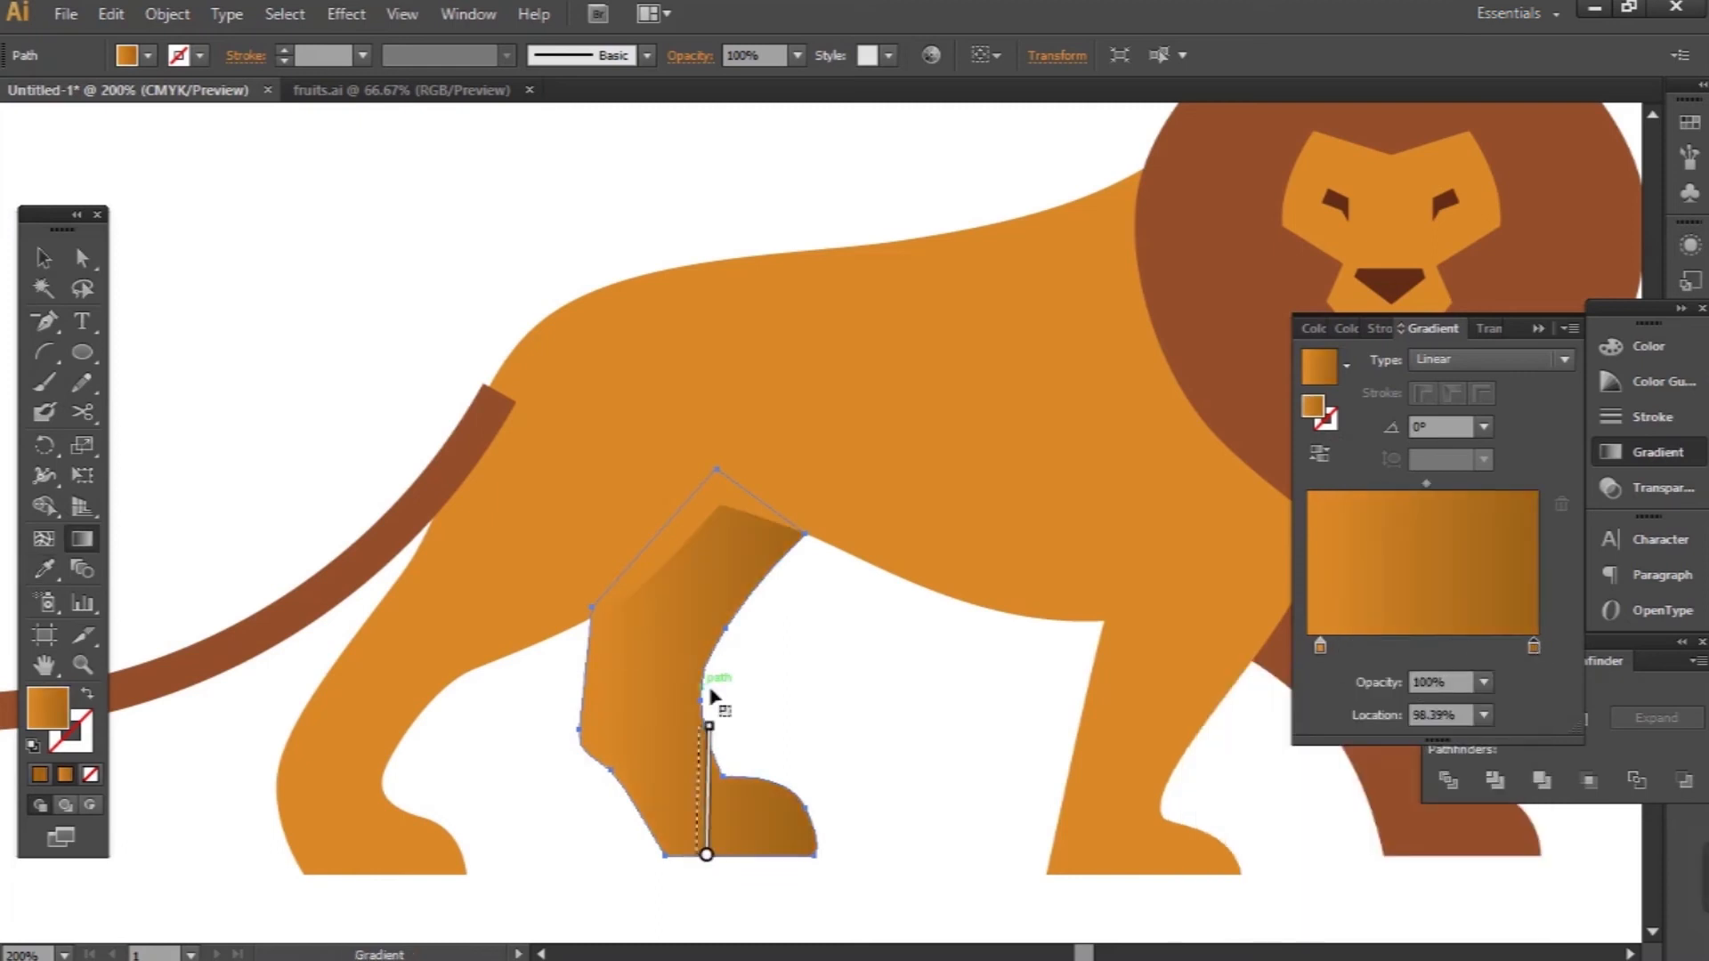
pyautogui.press('v')
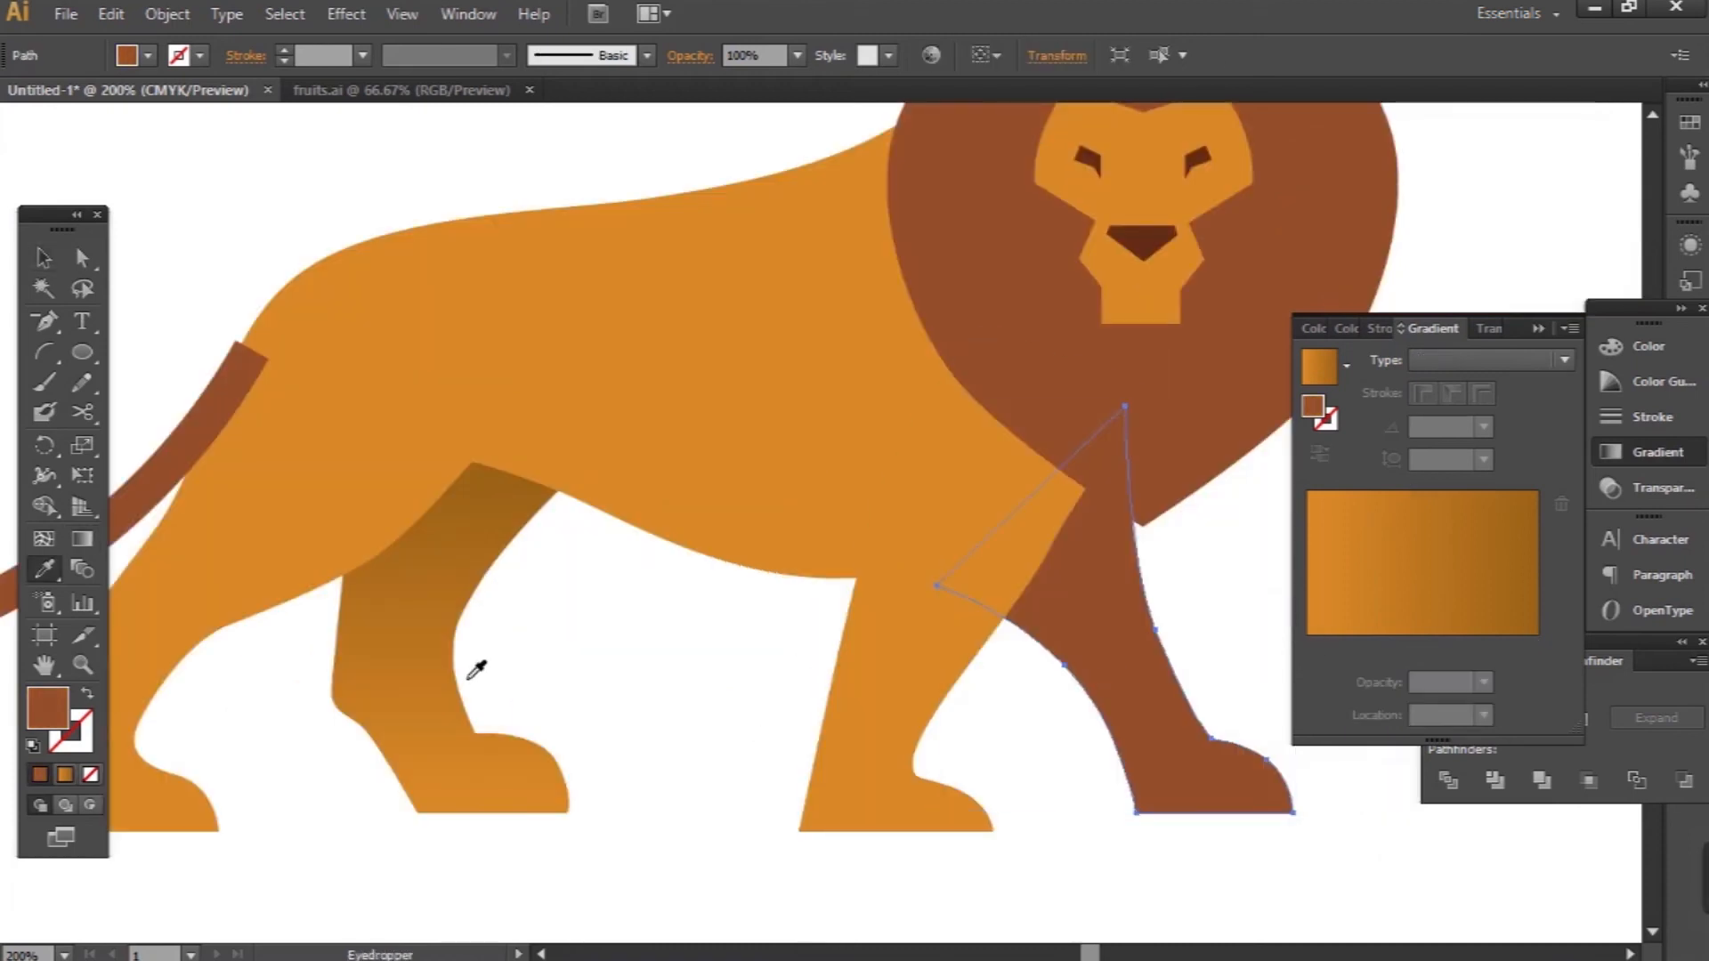
# Copy the hind leg's gradient to the far front leg, running from the paw to dark at the top, and deselect it
pyautogui.click(472, 677)
pyautogui.press('g')
pyautogui.moveTo(1209, 810); pyautogui.dragTo(1092, 626)
pyautogui.moveTo(1046, 541); pyautogui.dragTo(1068, 579)
pyautogui.press('v')
pyautogui.click(1015, 732)
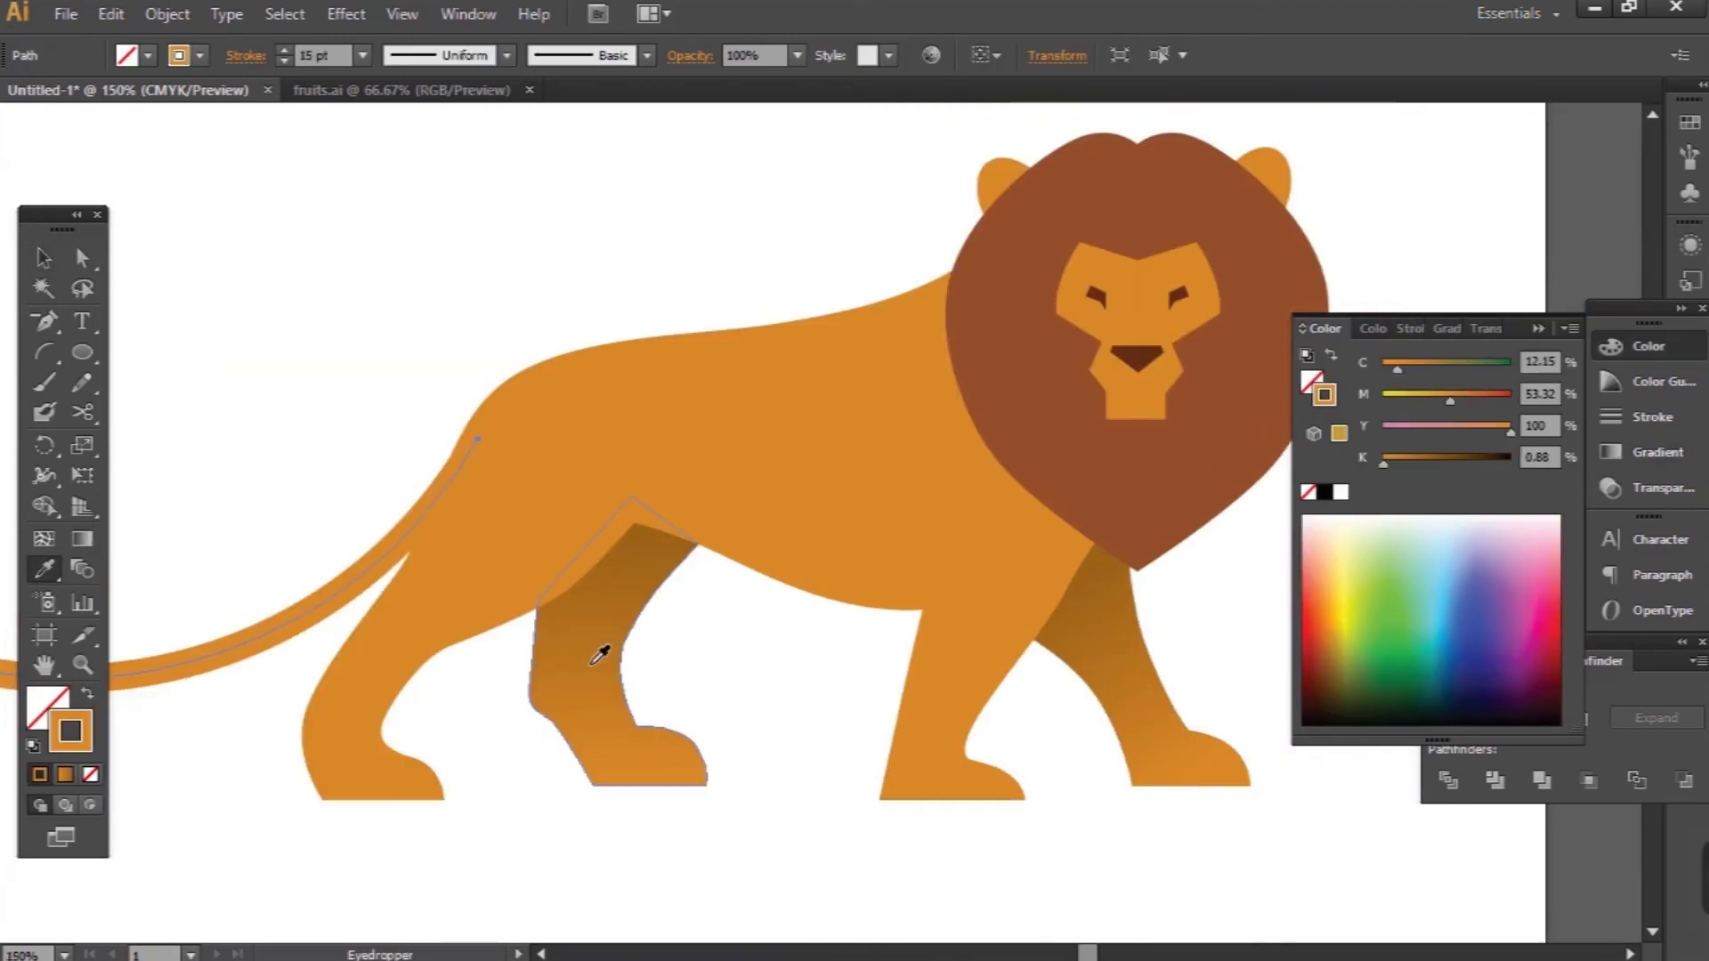
# Apply the hind leg's gradient to the tail's stroke at 14 pt and place the tail behind the body
pyautogui.click(599, 655)
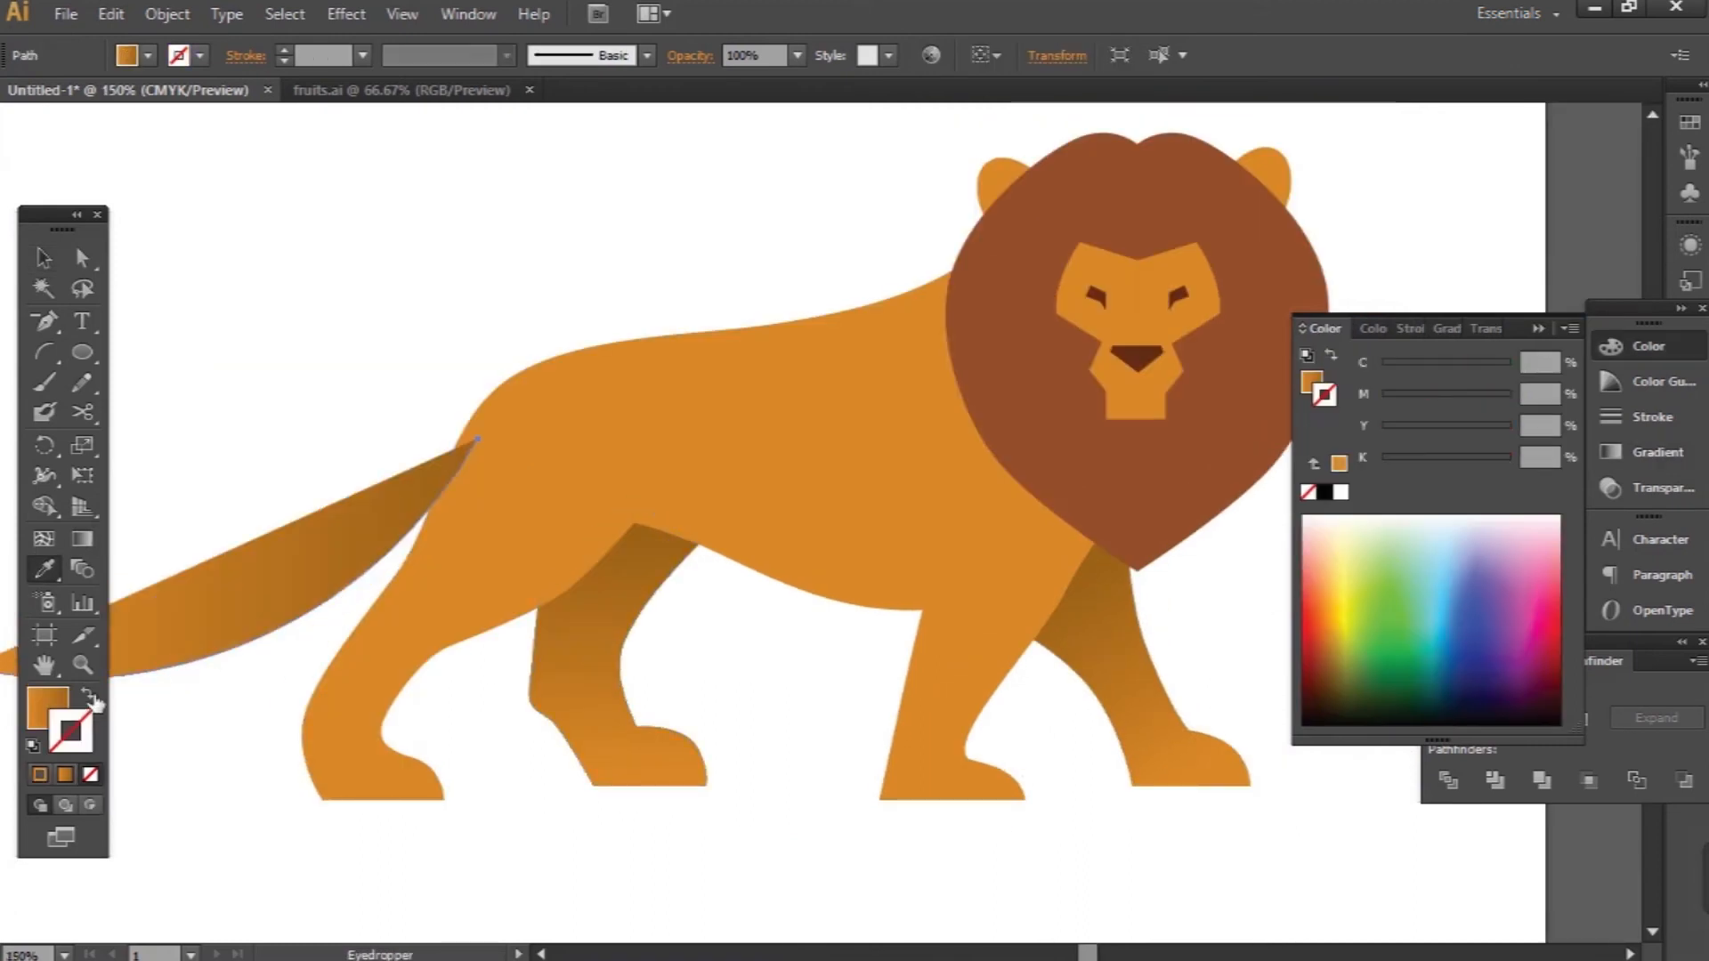
pyautogui.click(87, 693)
pyautogui.click(363, 56)
pyautogui.click(418, 462)
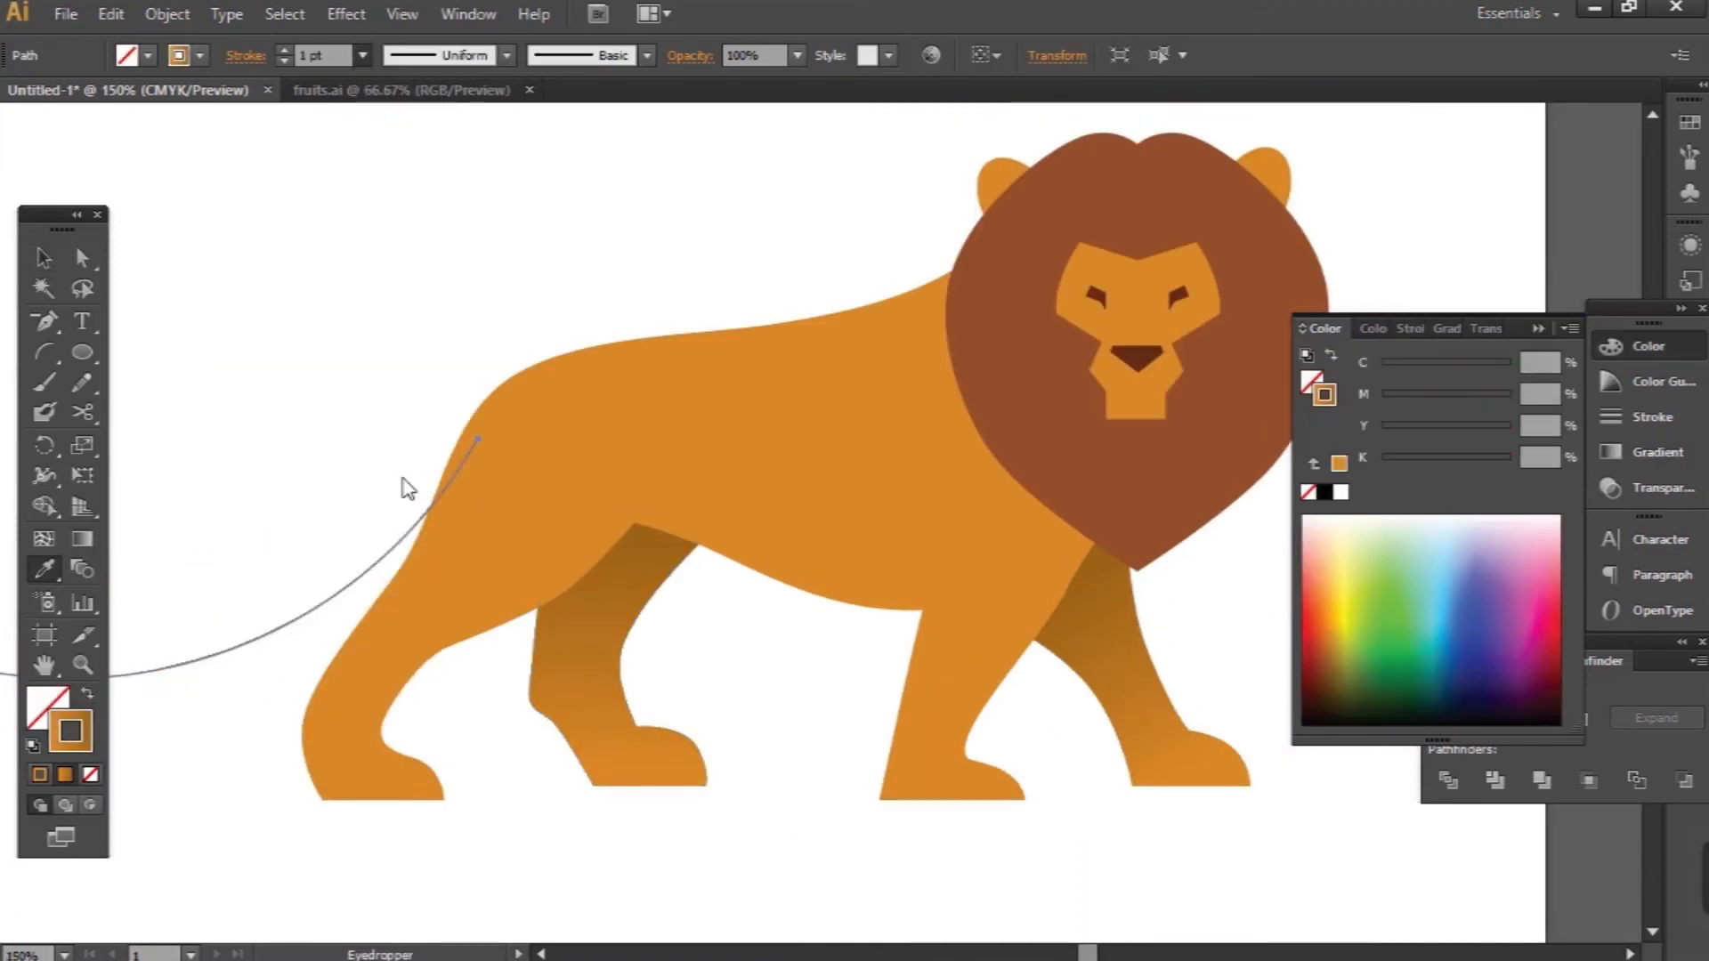
pyautogui.click(43, 251)
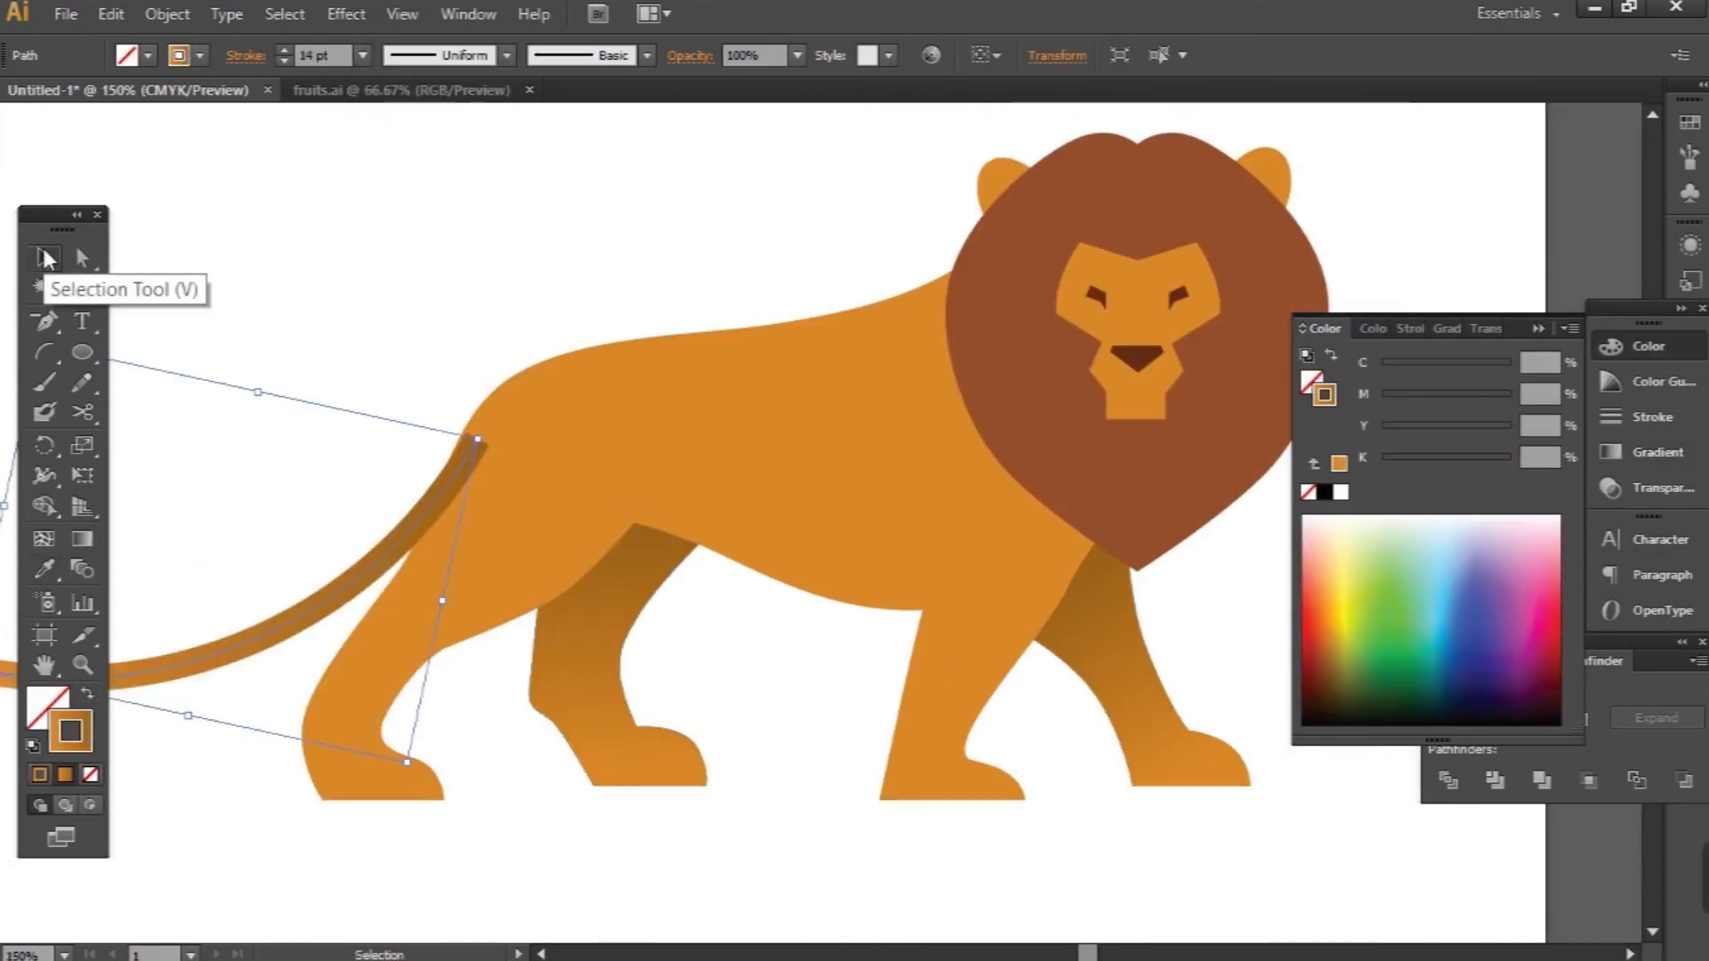
pyautogui.click(312, 444)
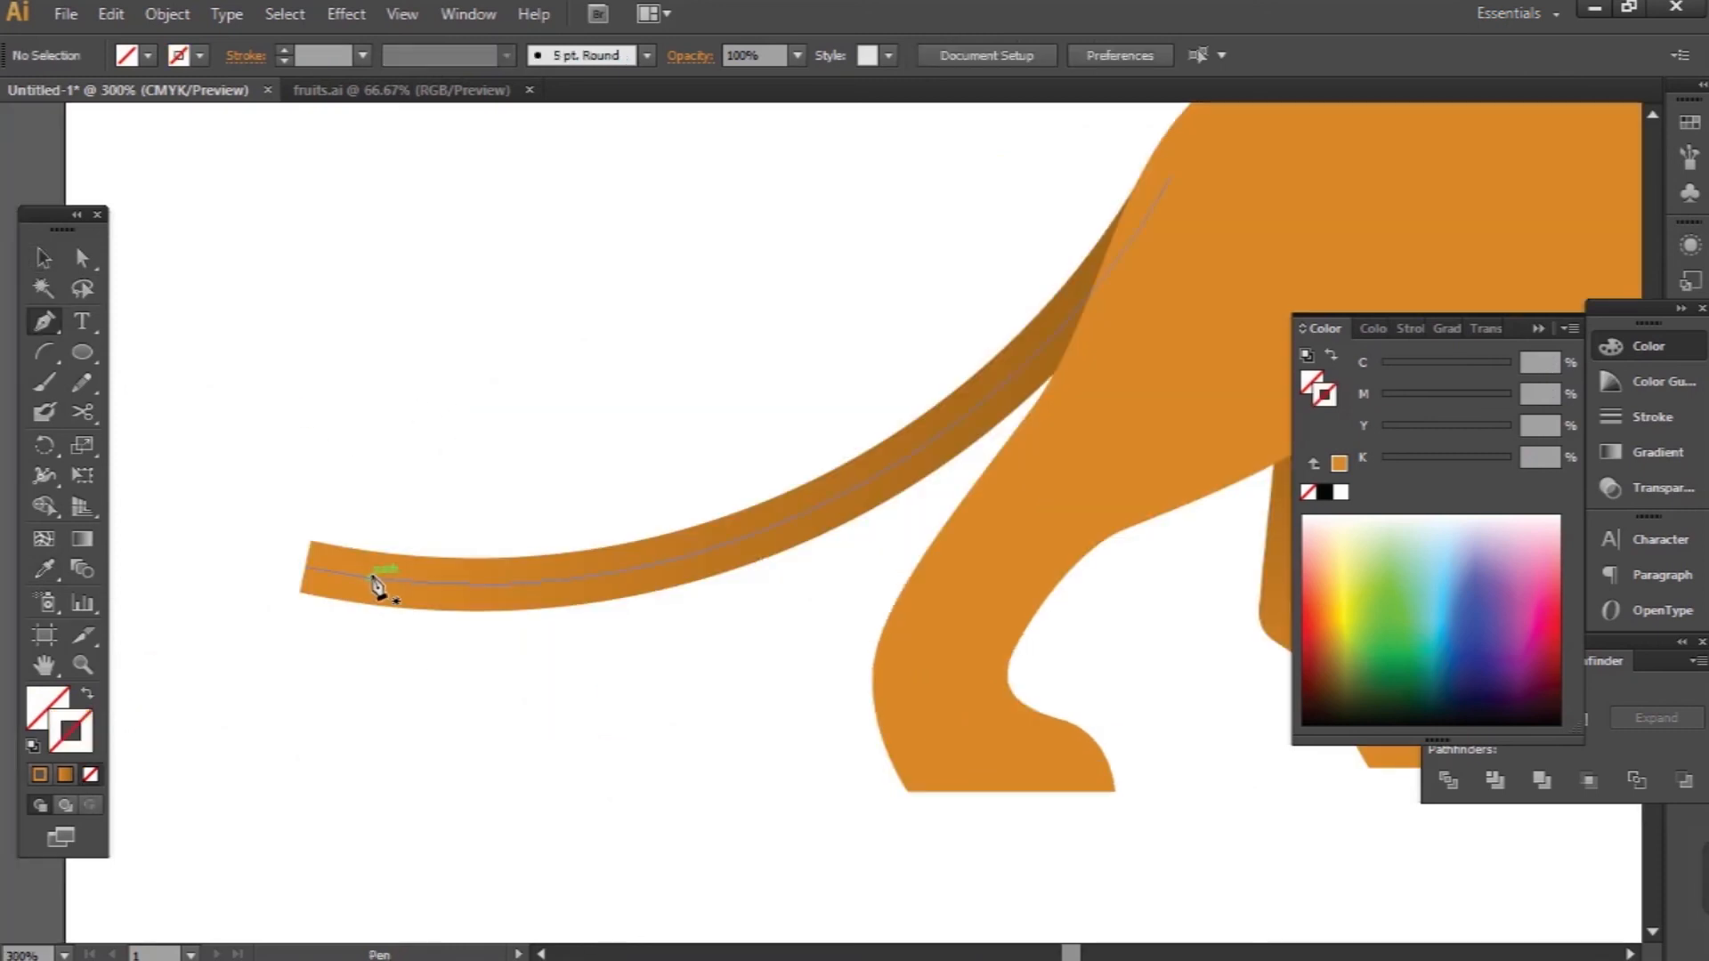
# Draw a closed, pointed leaf-shaped tuft over the tail's free end and fill it with the mane's brown
pyautogui.moveTo(372, 576); pyautogui.dragTo(255, 462)
pyautogui.click(119, 457)
pyautogui.moveTo(235, 614); pyautogui.dragTo(312, 656)
pyautogui.moveTo(372, 579); pyautogui.dragTo(375, 592)
pyautogui.scroll(-3, 595, 589)
pyautogui.press('i')
pyautogui.click(1113, 396)
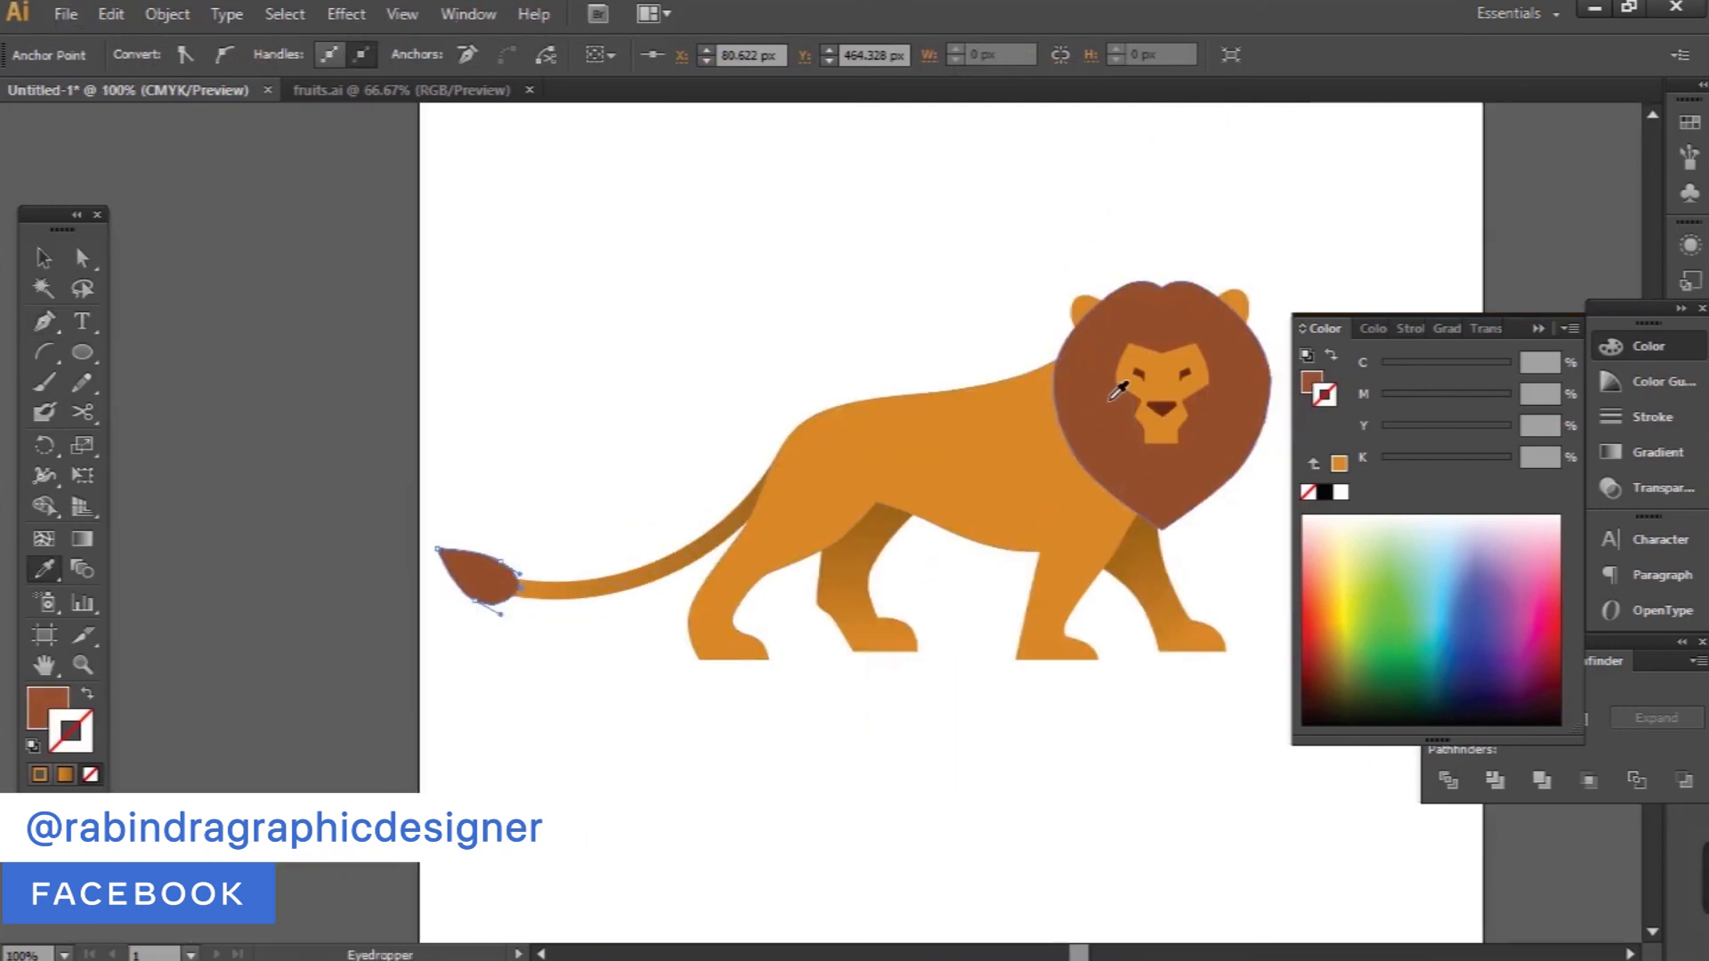
# Refine the tail tuft's curve by moving the anchor point on its lower edge
pyautogui.press('a')
pyautogui.scroll(5, 478, 602)
pyautogui.moveTo(466, 577)
pyautogui.mouseDown()
pyautogui.moveTo(439, 508)
pyautogui.moveTo(439, 561)
pyautogui.mouseUp()
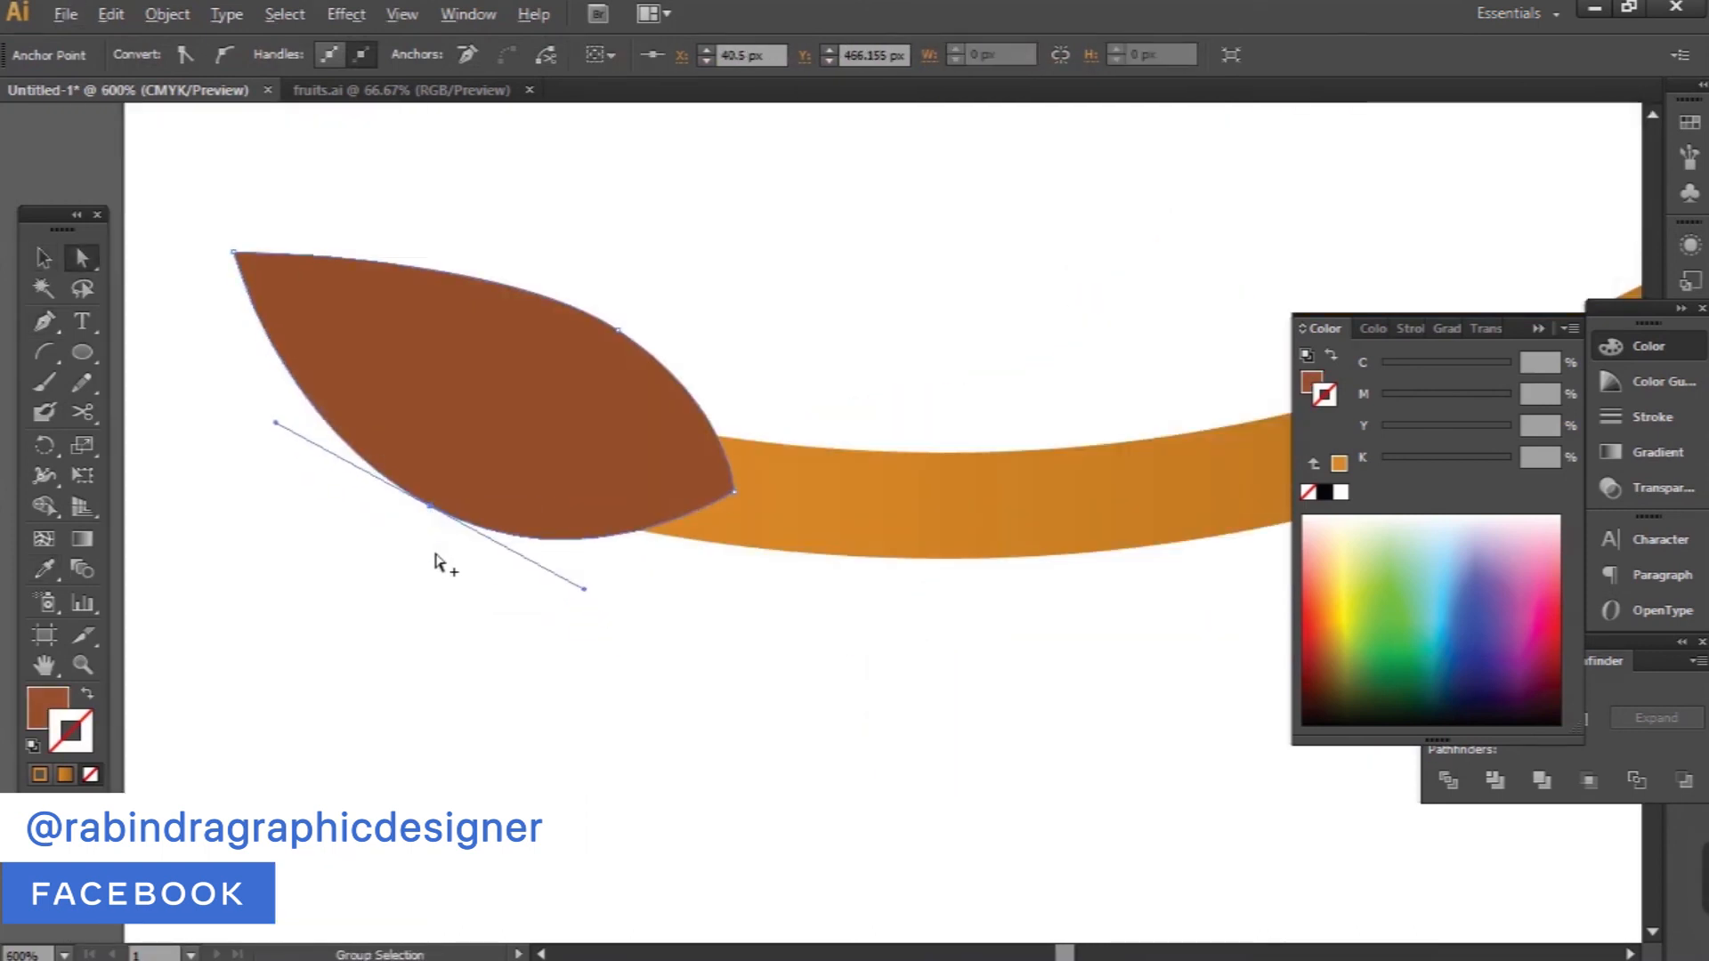
pyautogui.scroll(-3, 641, 623)
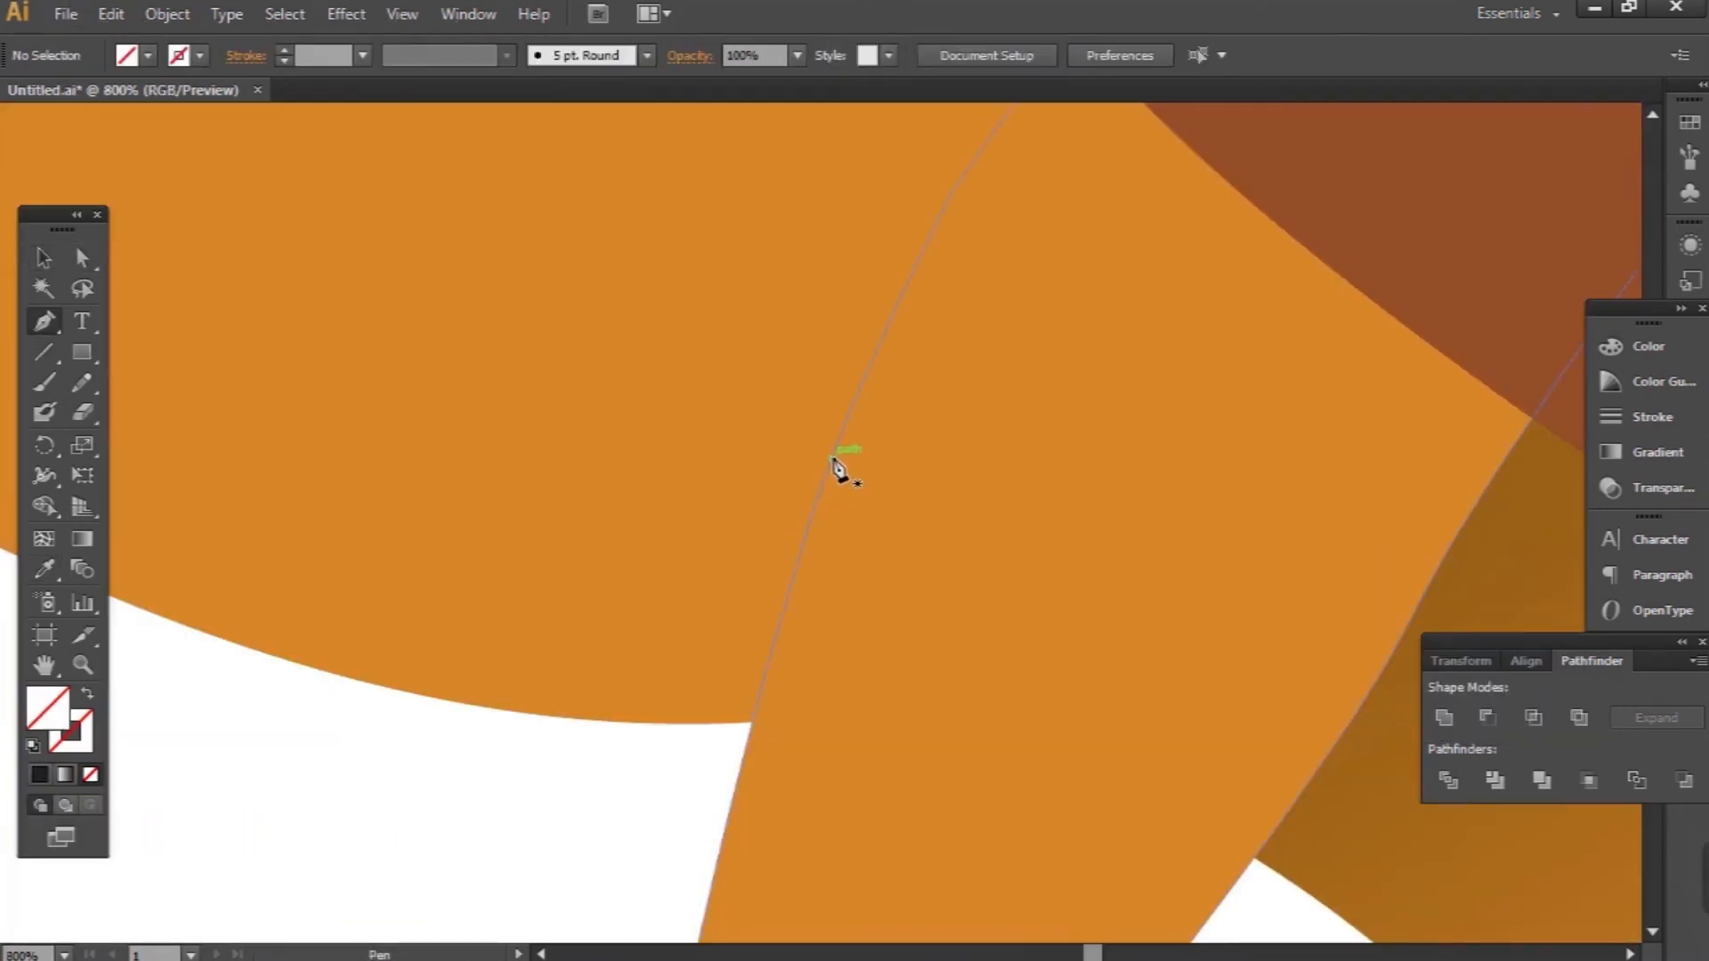
# Draw a closed shadow shape on the belly, curved toward the rear and running along the near front leg's back edge
pyautogui.click(888, 327)
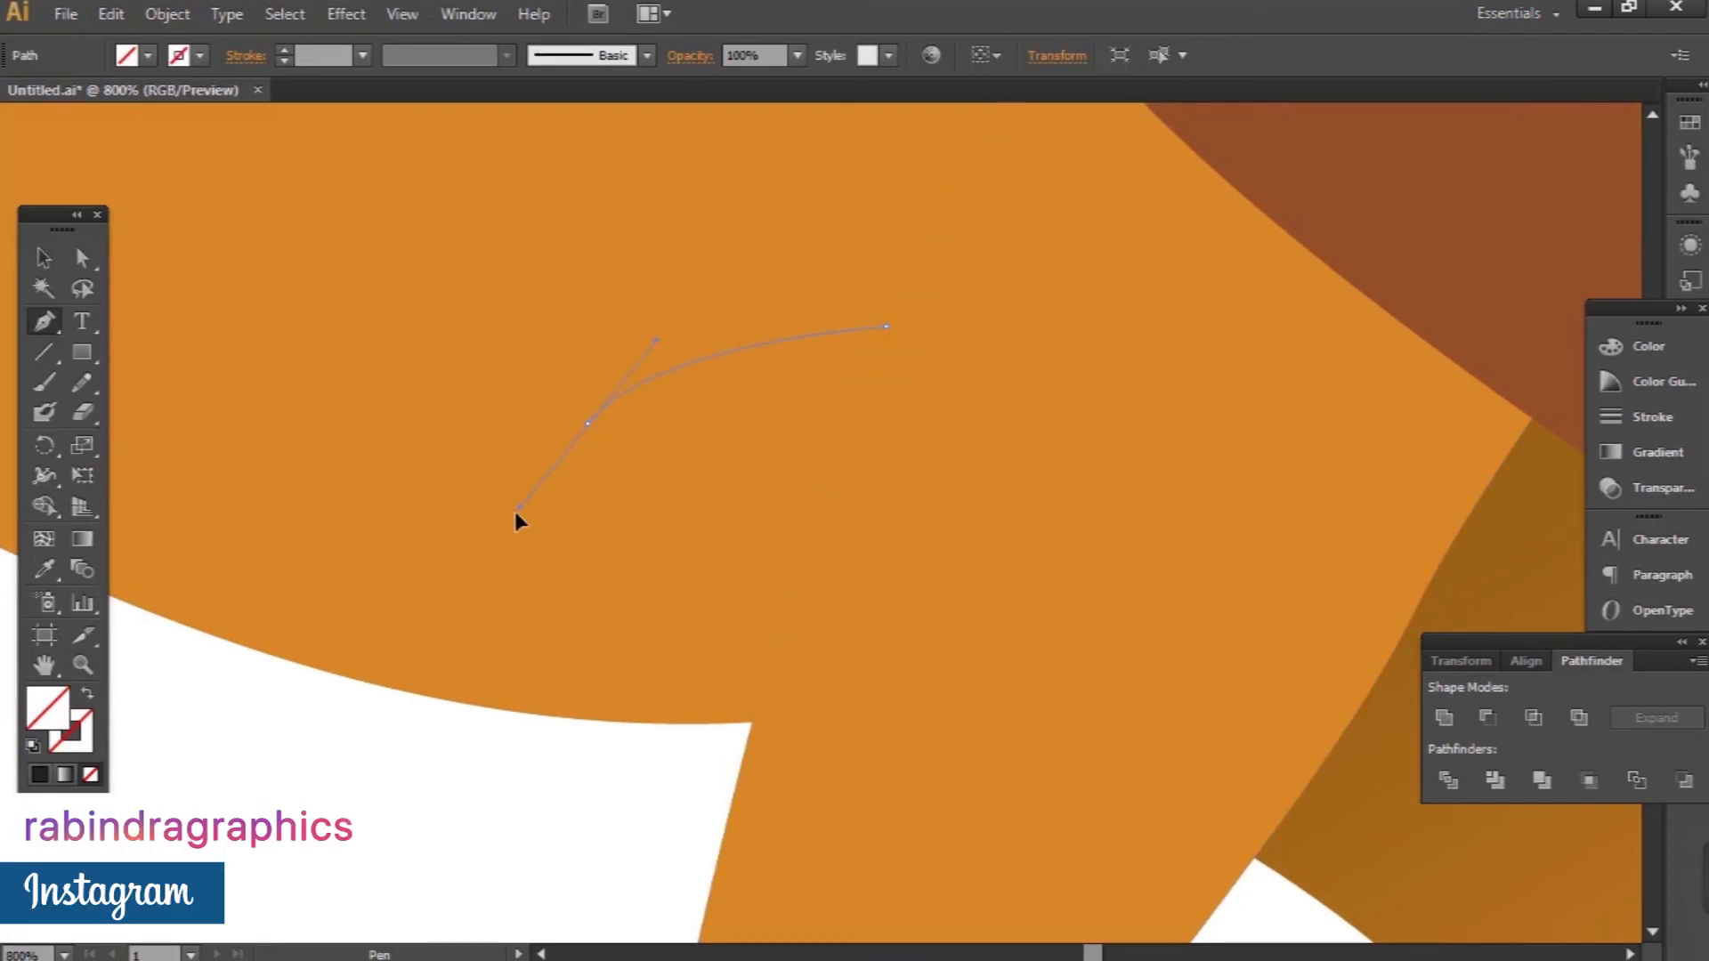
pyautogui.click(429, 697)
pyautogui.click(771, 719)
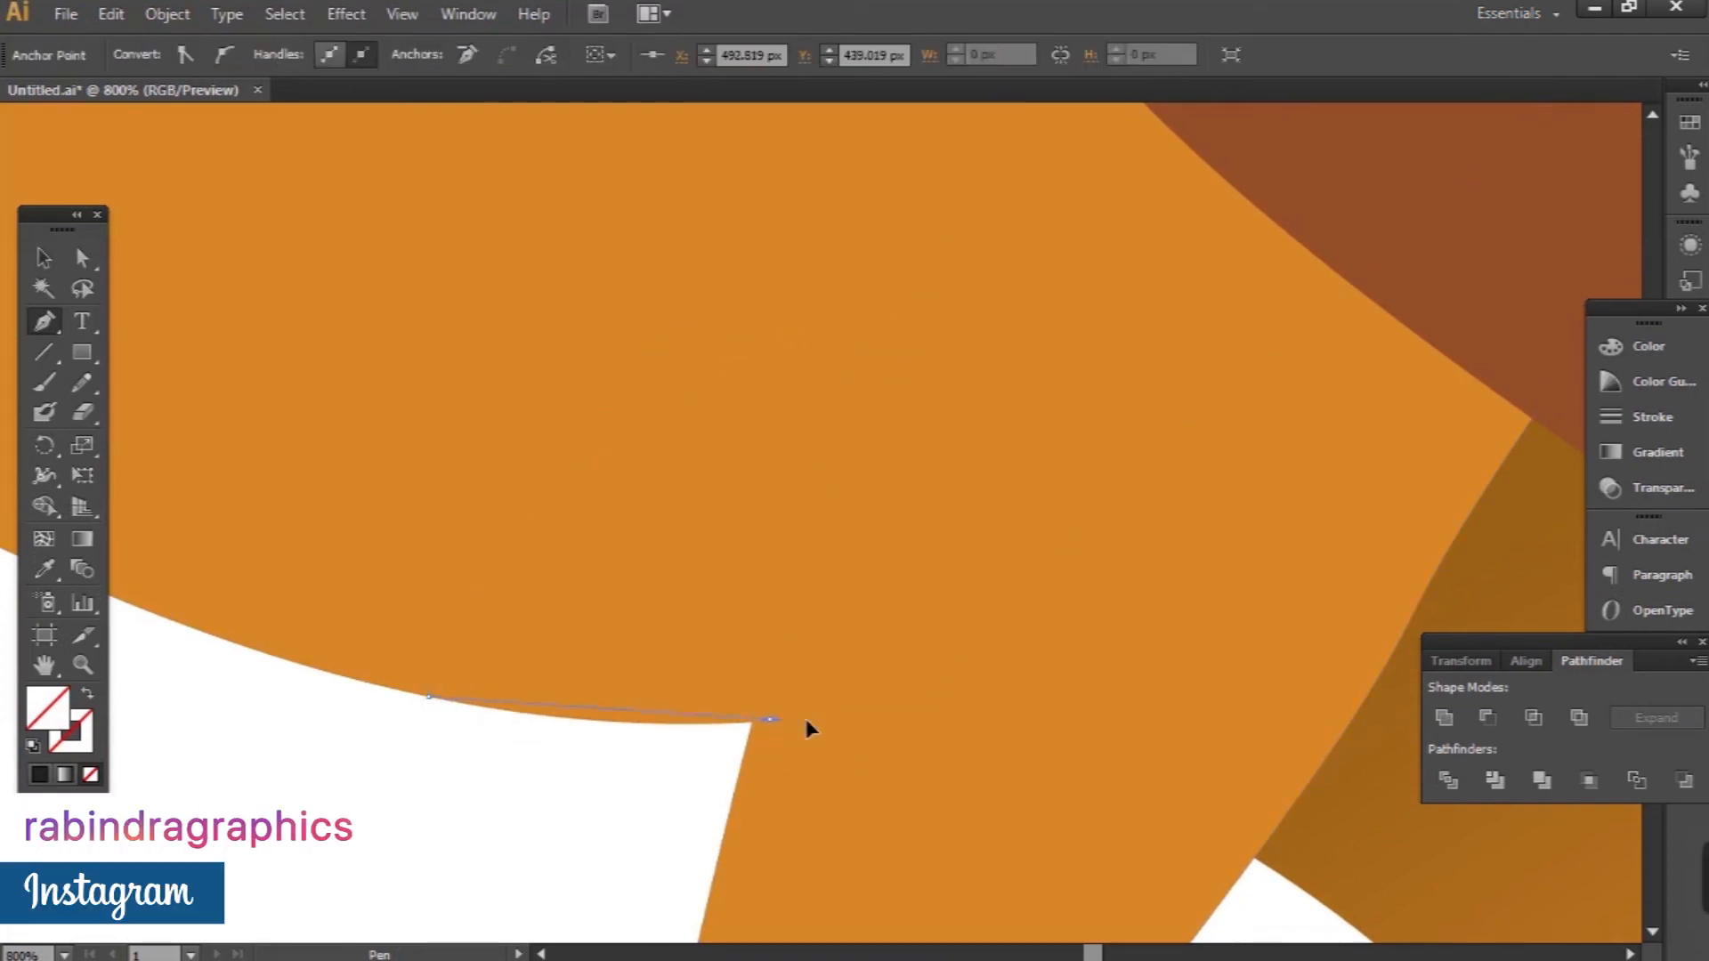
pyautogui.moveTo(917, 702); pyautogui.dragTo(929, 699)
pyautogui.click(771, 719)
pyautogui.click(915, 415)
pyautogui.click(887, 327)
# Fill the belly shadow with the far front leg's gradient, make it radial and centre its dark end where belly and near front leg meet
pyautogui.press('i')
pyautogui.click(1322, 836)
pyautogui.doubleClick(82, 539)
pyautogui.moveTo(1309, 648)
pyautogui.mouseDown()
pyautogui.moveTo(1491, 650)
pyautogui.moveTo(1307, 650)
pyautogui.mouseUp()
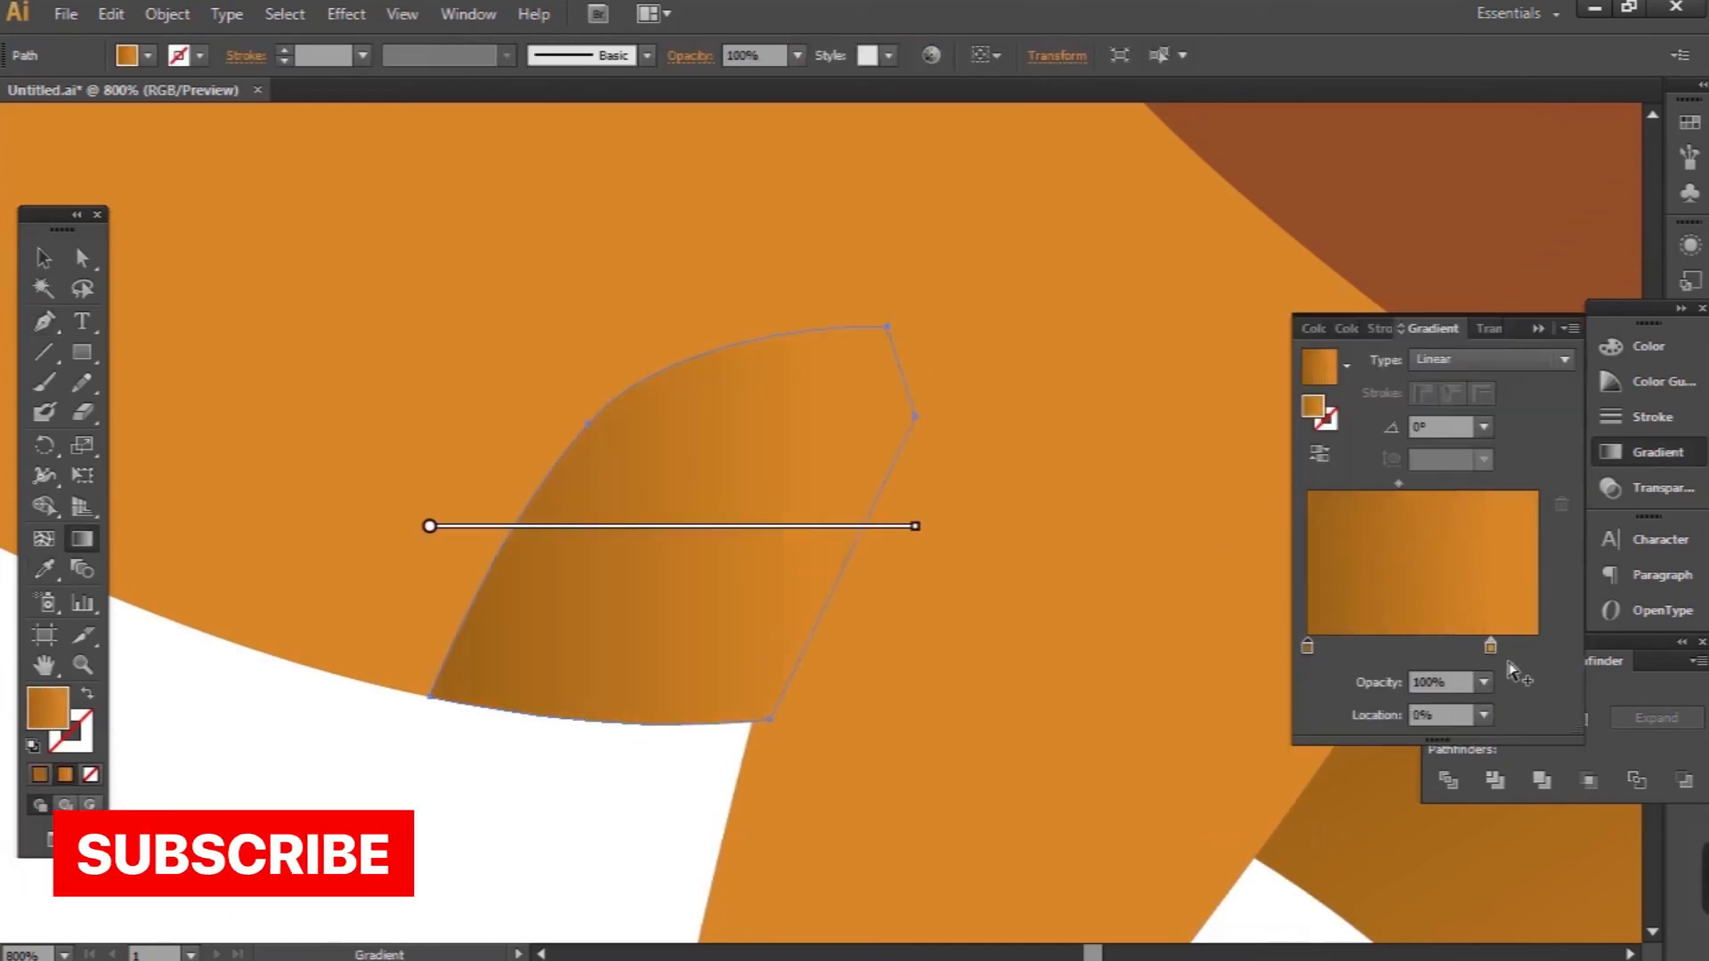
pyautogui.click(1495, 360)
pyautogui.click(1488, 414)
pyautogui.moveTo(672, 527)
pyautogui.mouseDown()
pyautogui.moveTo(772, 705)
pyautogui.moveTo(802, 725)
pyautogui.mouseUp()
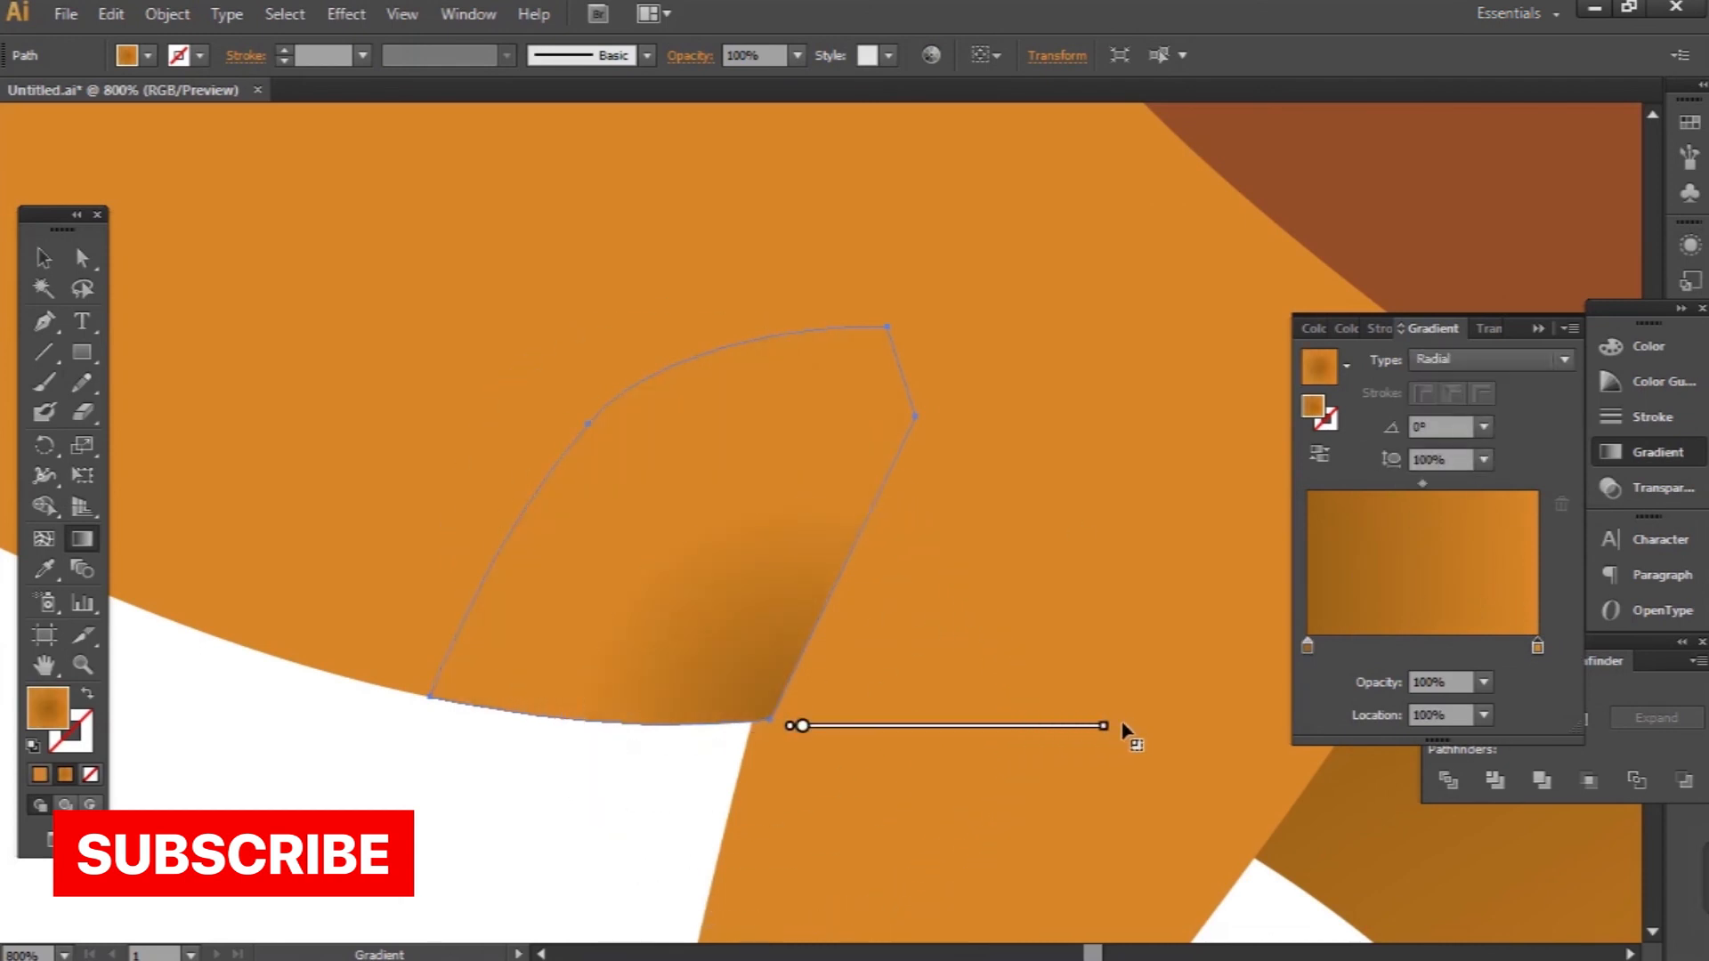
pyautogui.moveTo(796, 726); pyautogui.dragTo(875, 765)
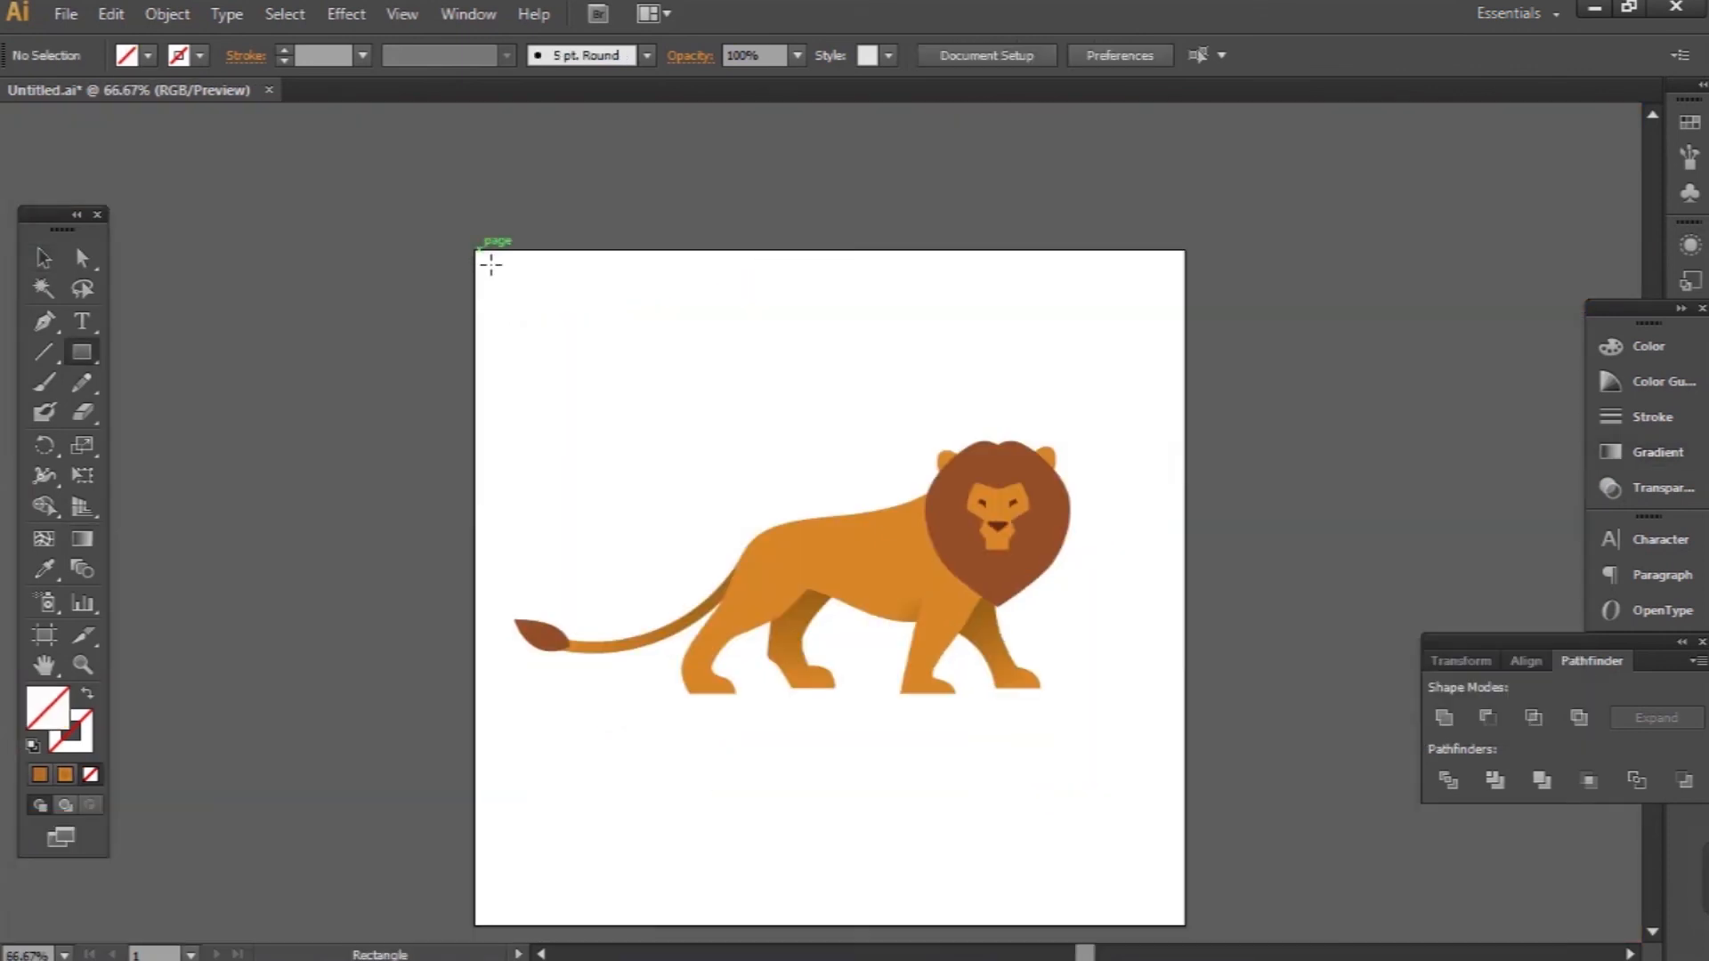
# Draw a background rectangle covering the whole artboard, fill it with the light peach swatch and place it behind the lion
pyautogui.moveTo(474, 251); pyautogui.dragTo(1184, 926)
pyautogui.click(148, 55)
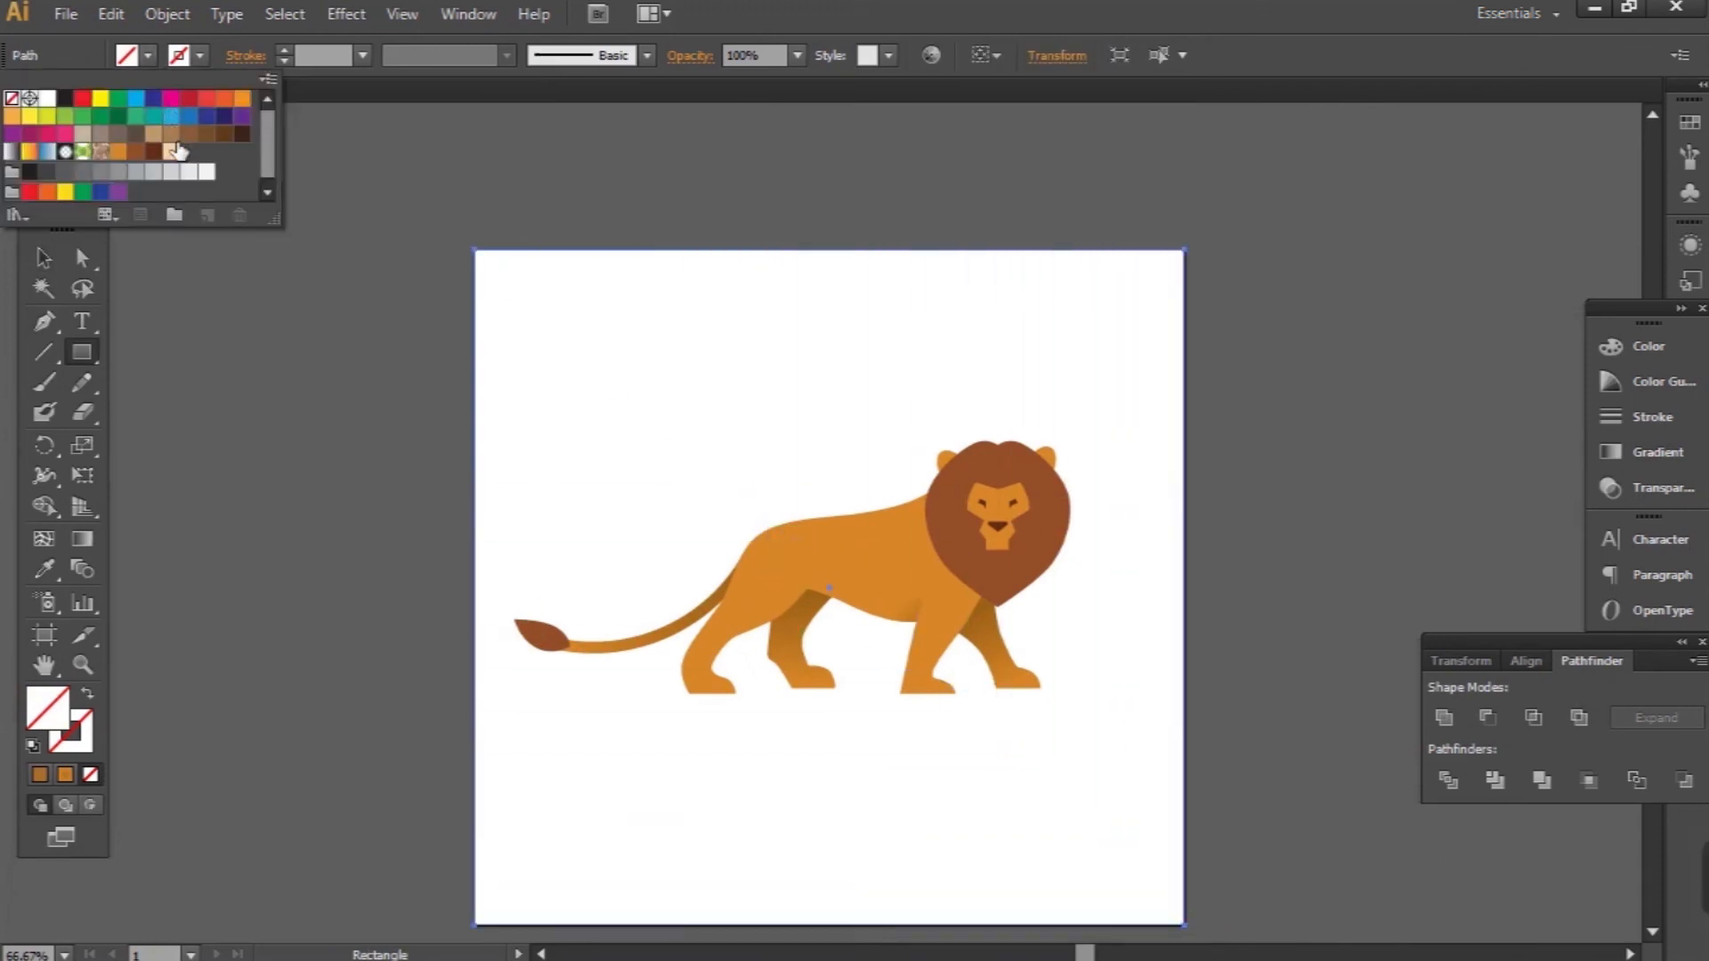
pyautogui.click(175, 150)
pyautogui.press('v')
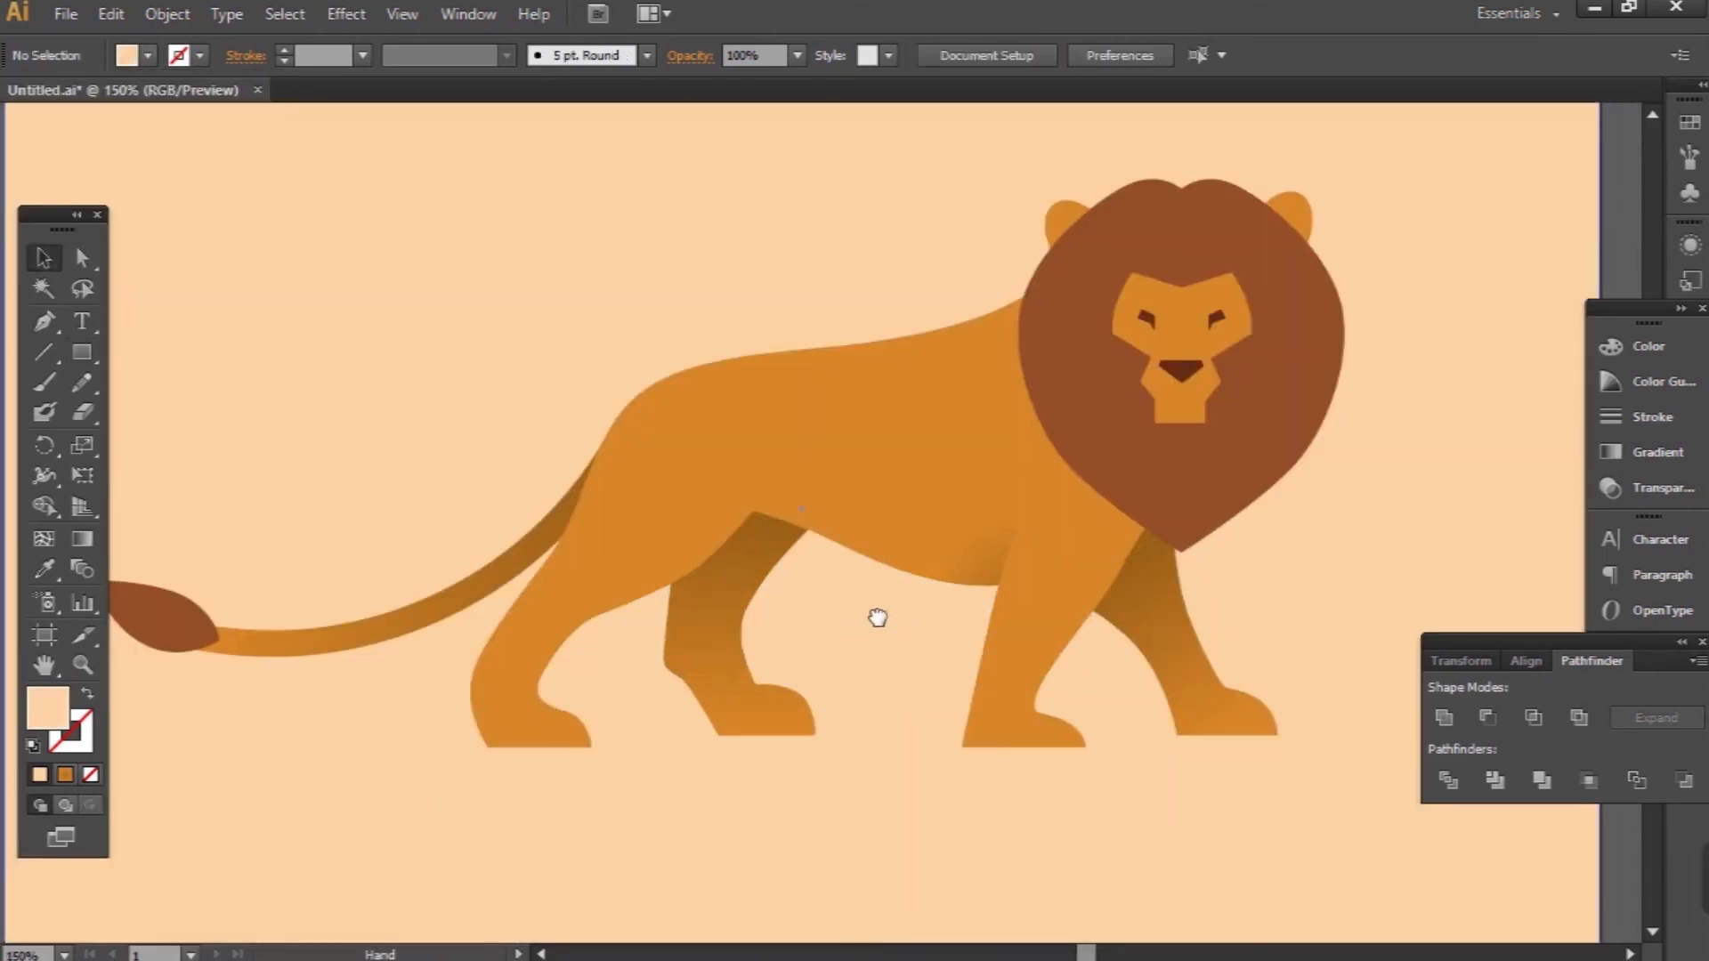
pyautogui.moveTo(878, 618); pyautogui.dragTo(915, 656)
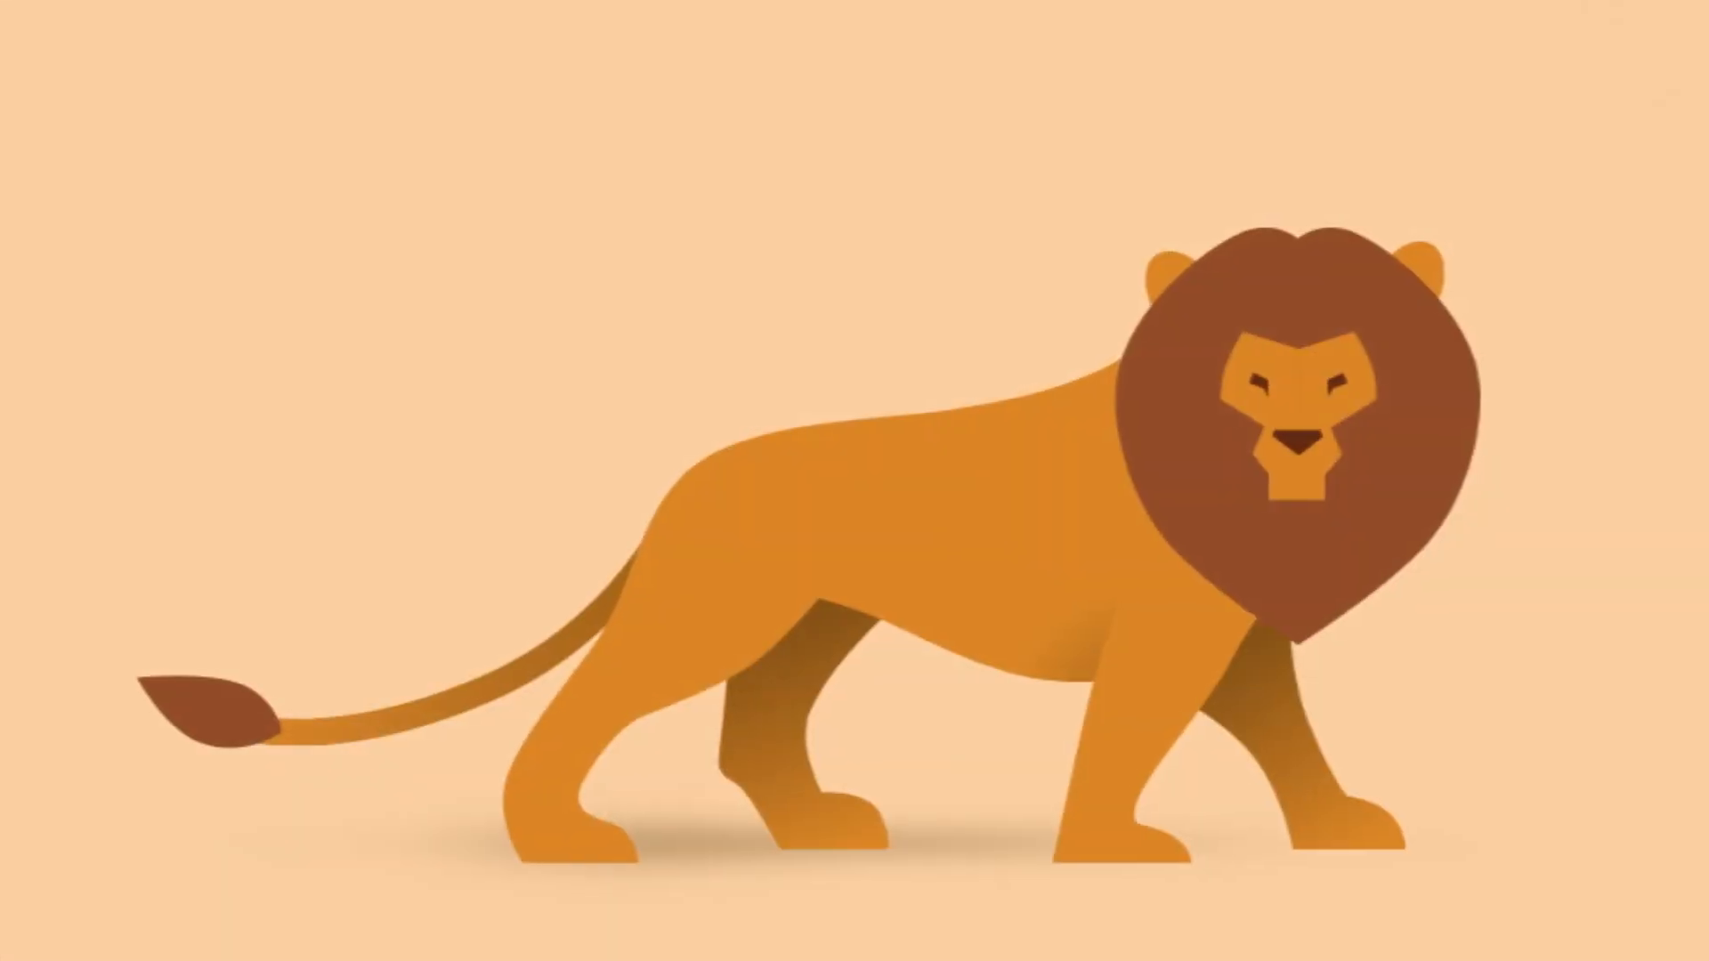